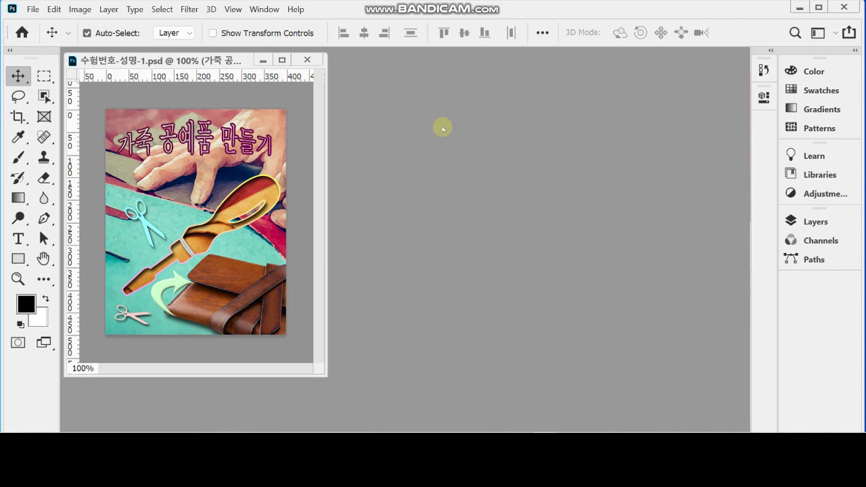
Step: Create a new RGB document 400 pixels wide and 500 pixels high at 72 pixels/inch with a white background
key("ctrl")
key("ctrl+n")
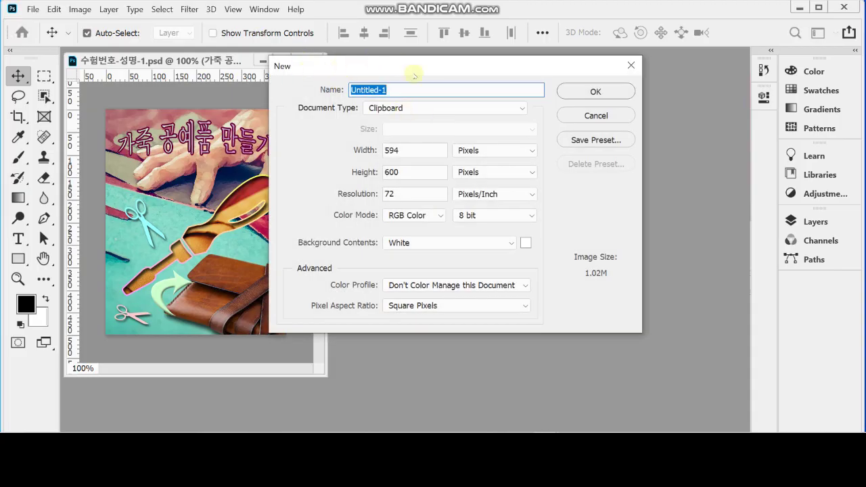
left_click(421, 149)
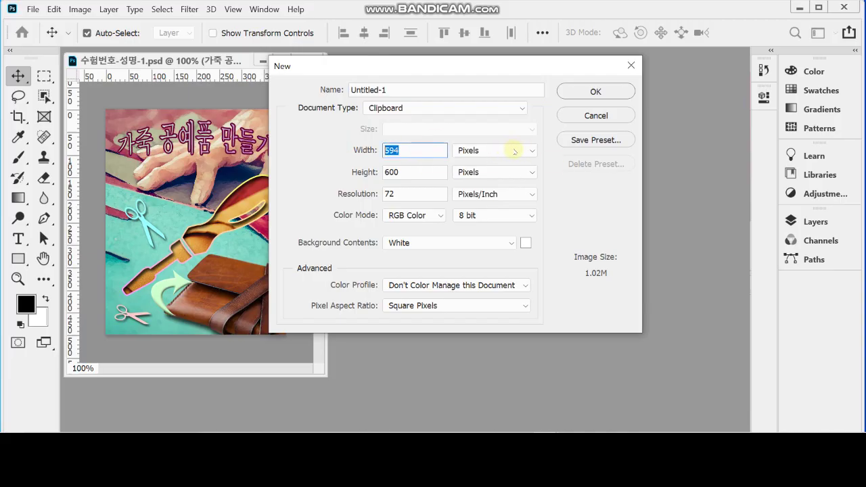
left_click(514, 151)
left_click(507, 164)
left_click(419, 149)
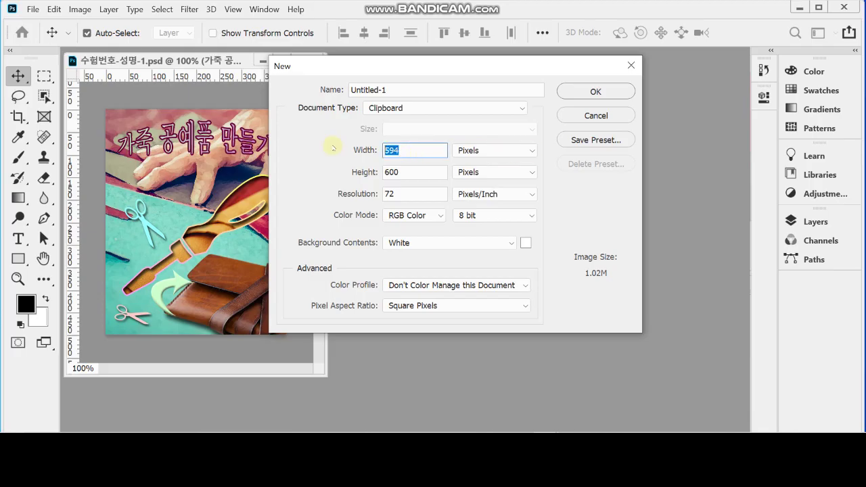
type("400")
key("Tab")
key("Tab")
type("500")
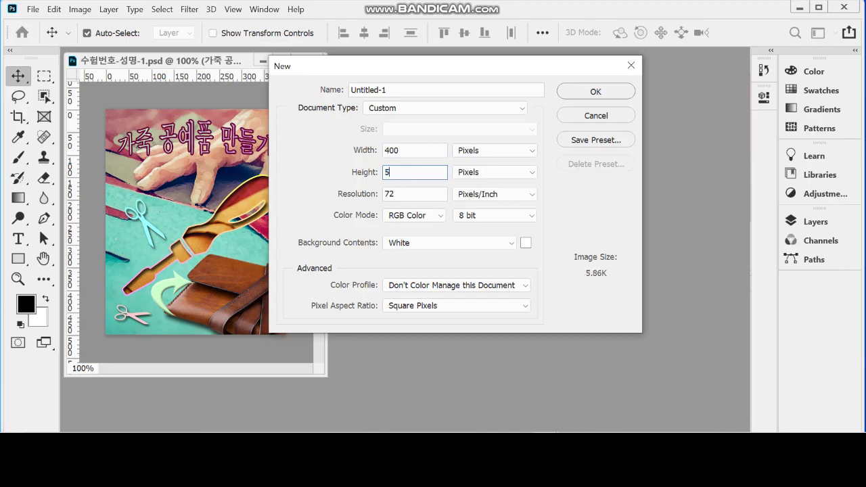
key("Tab")
key("Tab")
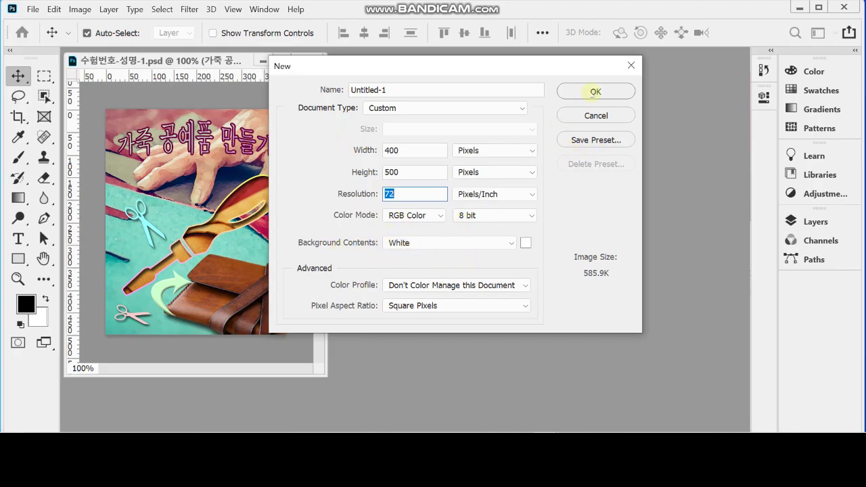
left_click(595, 92)
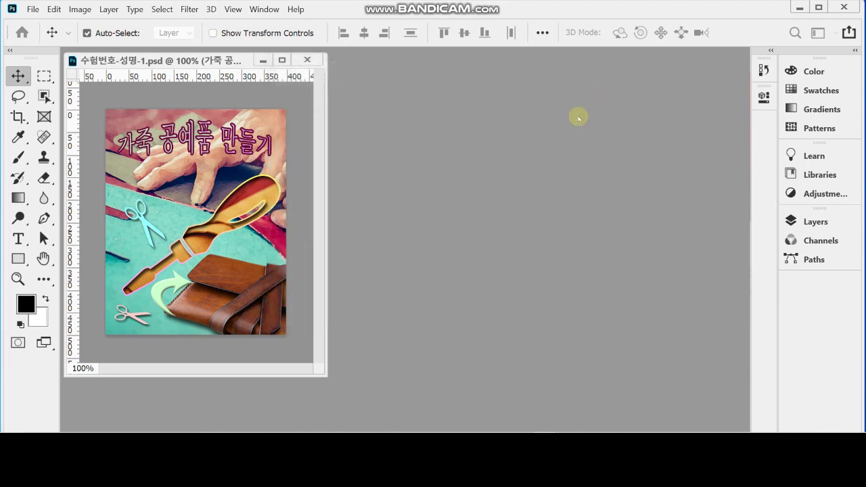
Step: Place the blank document's window beside the finished reference image, fit the window around its canvas and show the grid on it
left_click_drag(170, 77, 356, 55)
left_click_drag(492, 310, 509, 326)
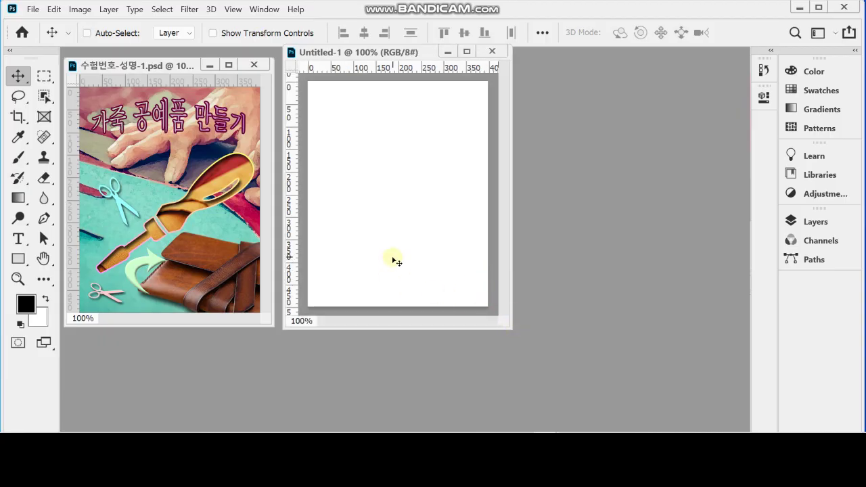
key("ctrl")
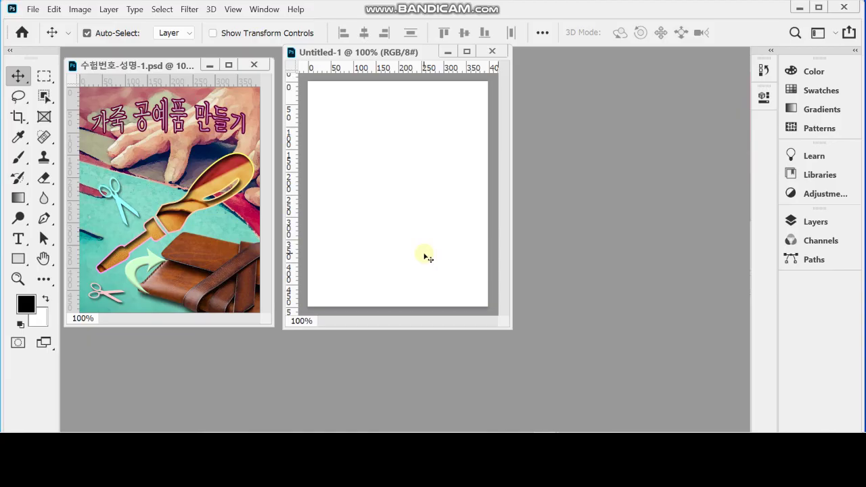
key("ctrl+apostrophe")
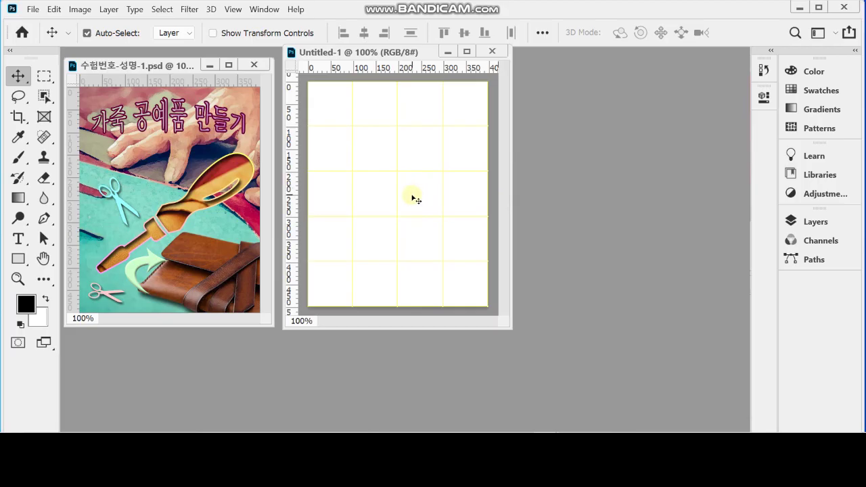
Step: Open the source images 1급-1.jpg, 1급-2.jpg and 1급-3.jpg together from the GTQ Image folder
double_click(561, 201)
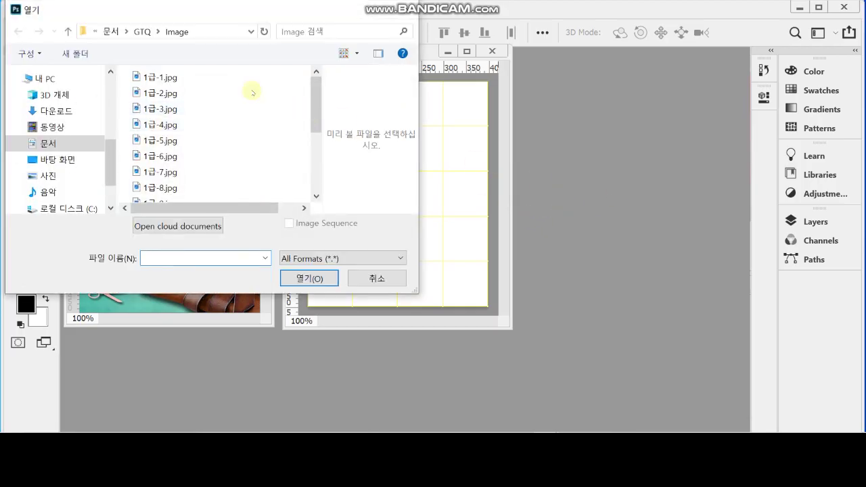
left_click(152, 77)
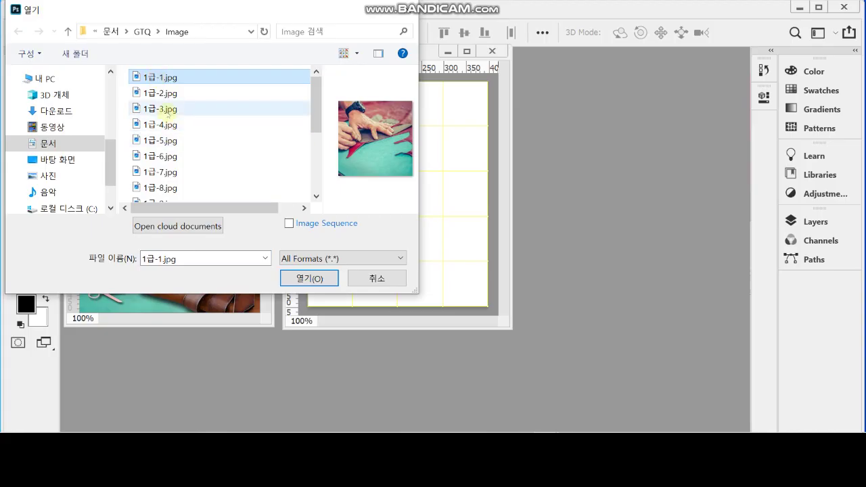
left_click(167, 109, "shift")
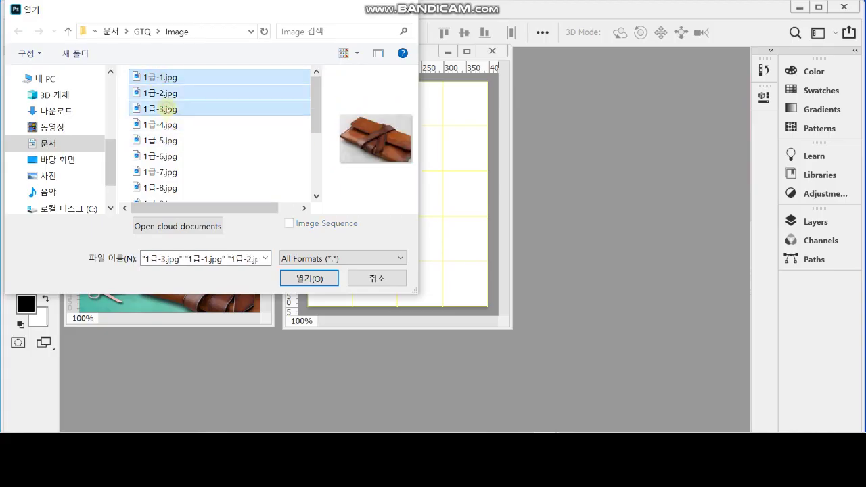
left_click(308, 277)
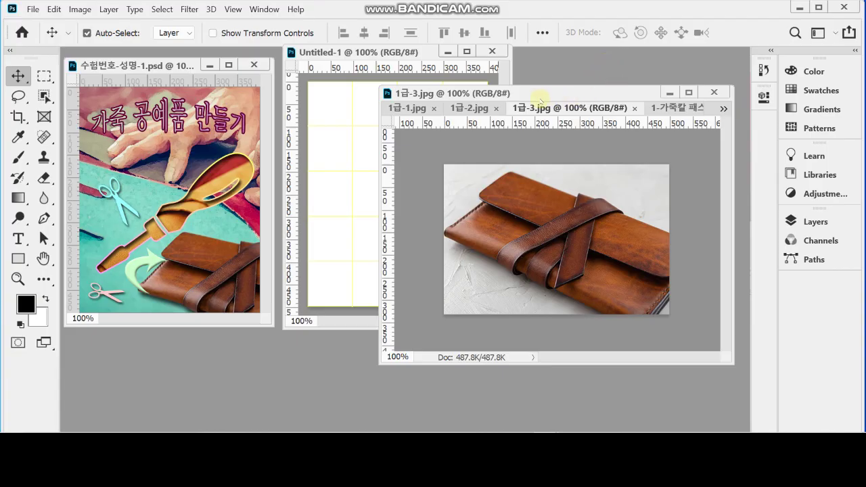
Step: Move the source image window away from the blank document and look through the three images, finishing on 1급-1.jpg
left_click_drag(547, 94, 591, 148)
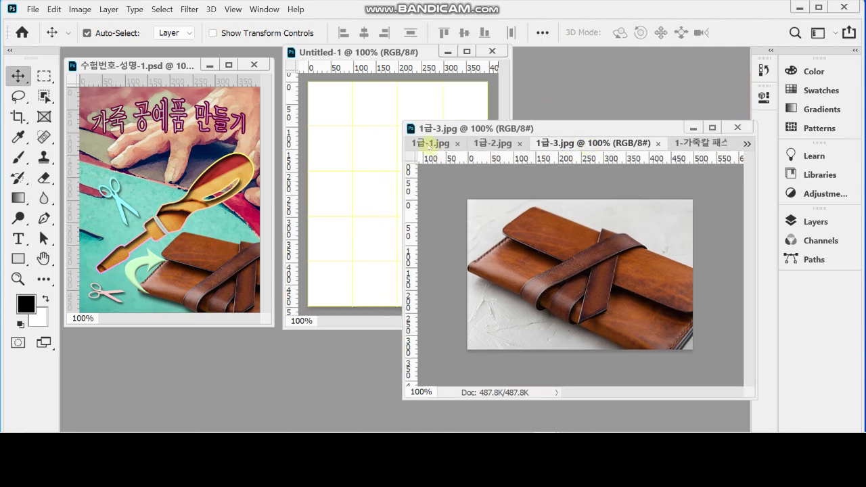
left_click(430, 146)
left_click(595, 203)
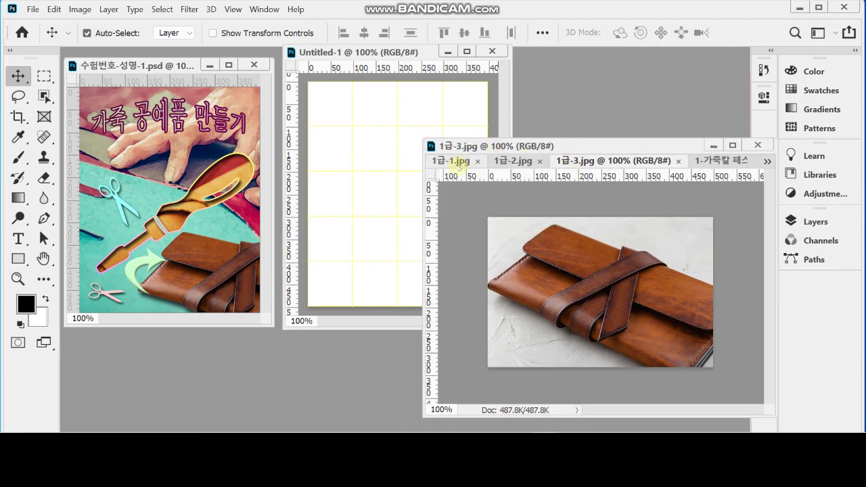
left_click(466, 161)
left_click(586, 162)
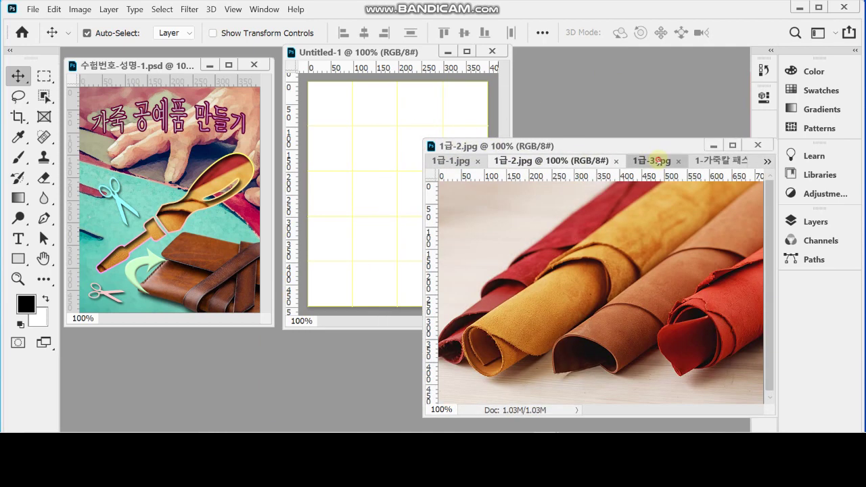
left_click(657, 161)
left_click(457, 161)
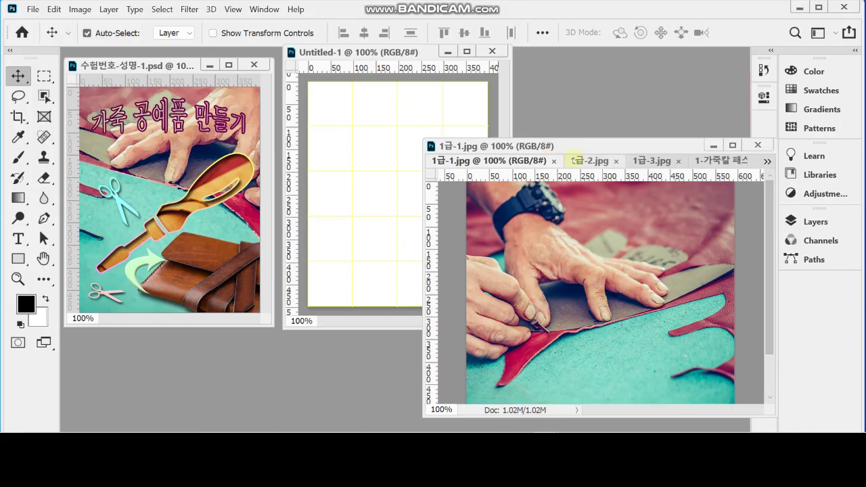
Step: Copy the whole of 1급-1.jpg and paste it into the blank document
left_click(386, 117)
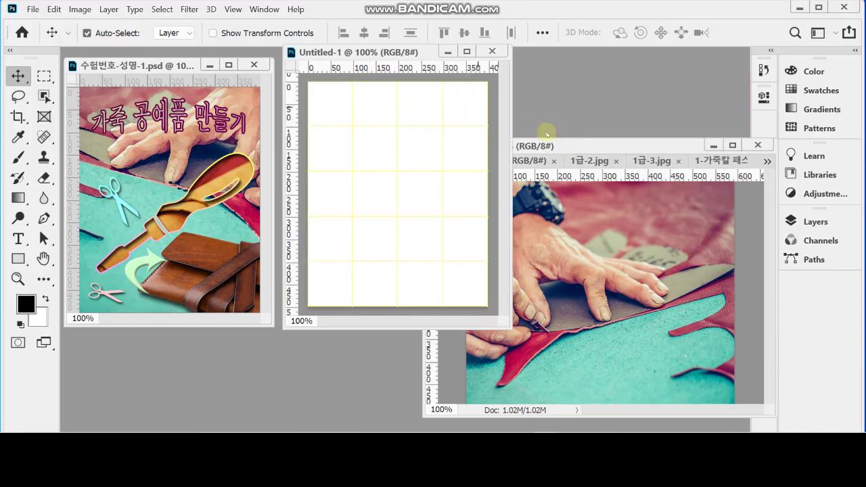
left_click(565, 148)
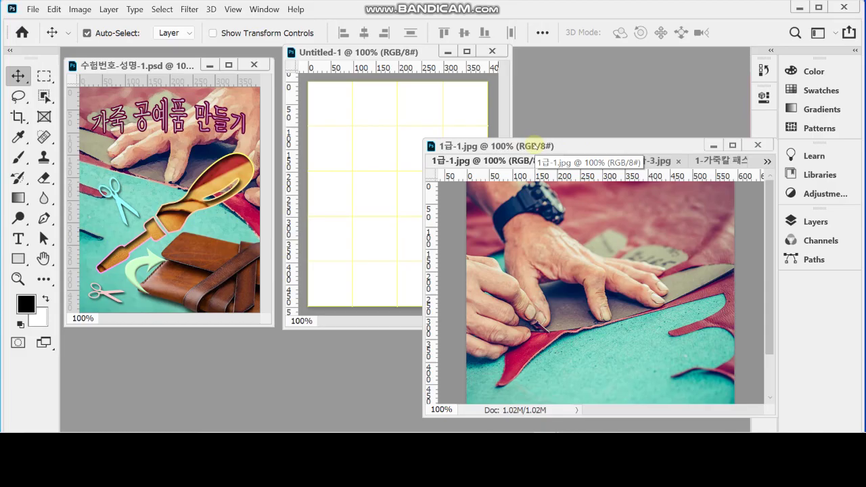
key("ctrl+a")
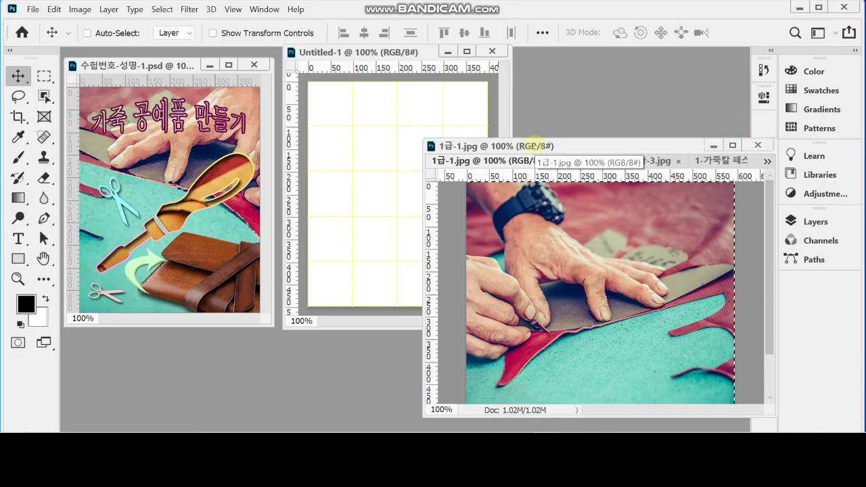
left_click(416, 131)
key("ctrl+v")
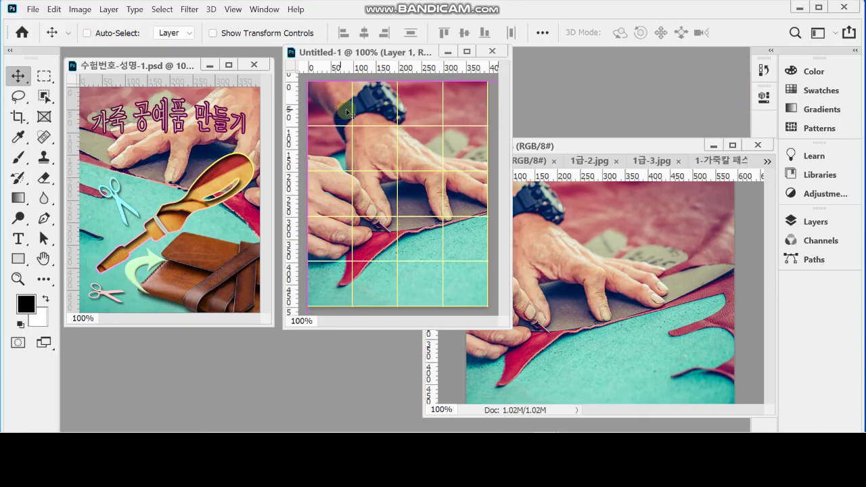
Step: Flip the pasted photo horizontally and move it up and left to about X 178 px, Y 193 px
key("ctrl+t")
right_click(370, 106)
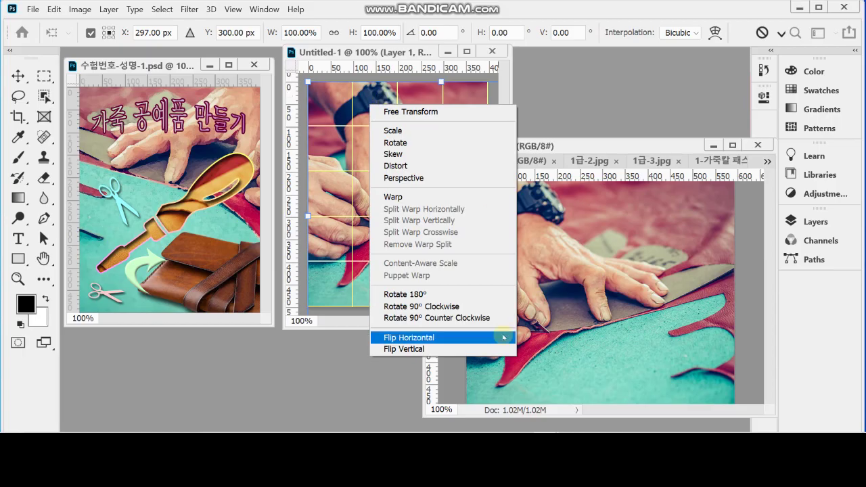
left_click(445, 337)
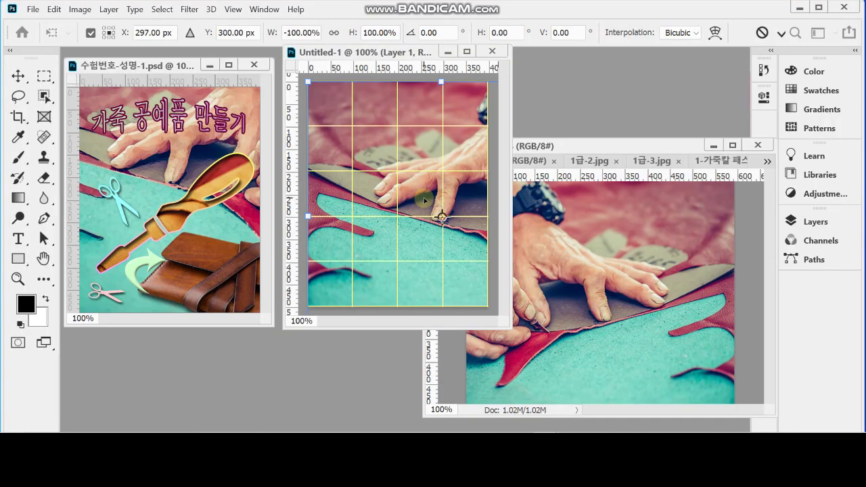
left_click_drag(425, 201, 411, 162)
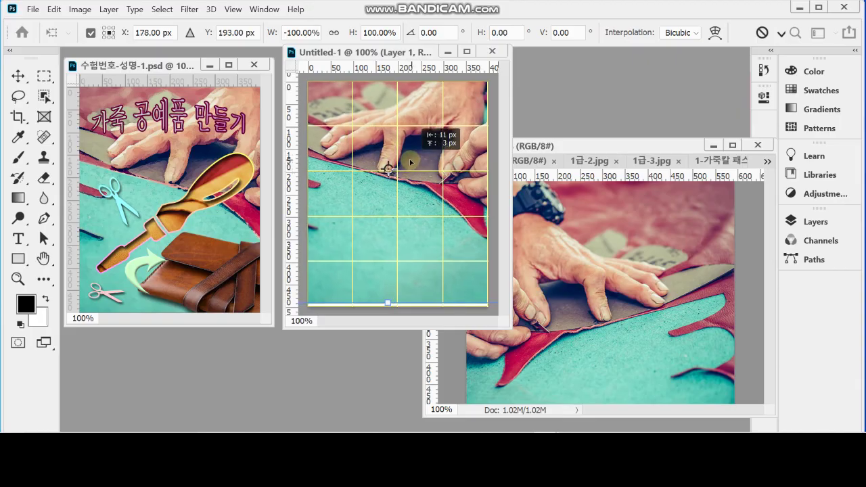
left_click_drag(411, 161, 413, 162)
key("Return")
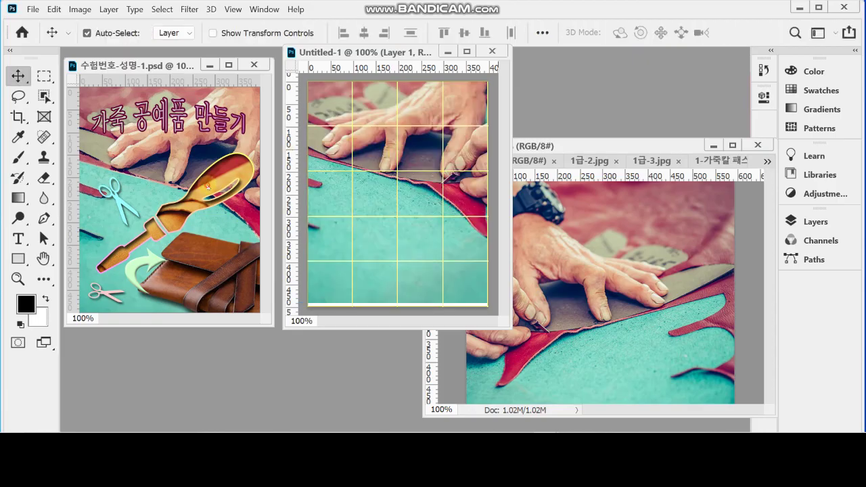
Step: Show the grid on the reference image and shift the photo about 13 px right and 9 px down to match it
key("ctrl+'")
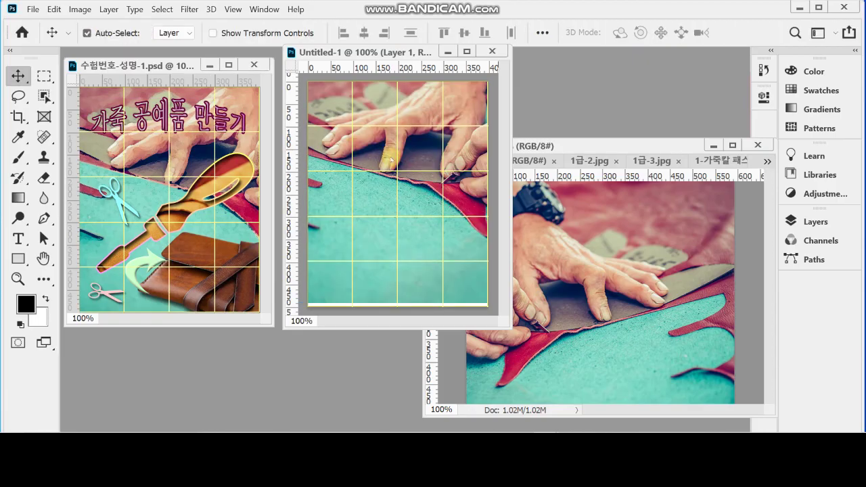
left_click_drag(388, 146, 401, 142)
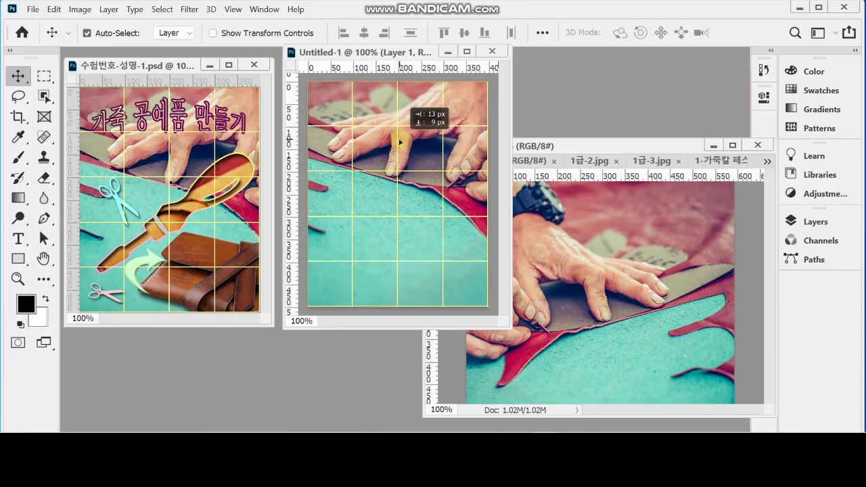
left_click_drag(400, 141, 401, 142)
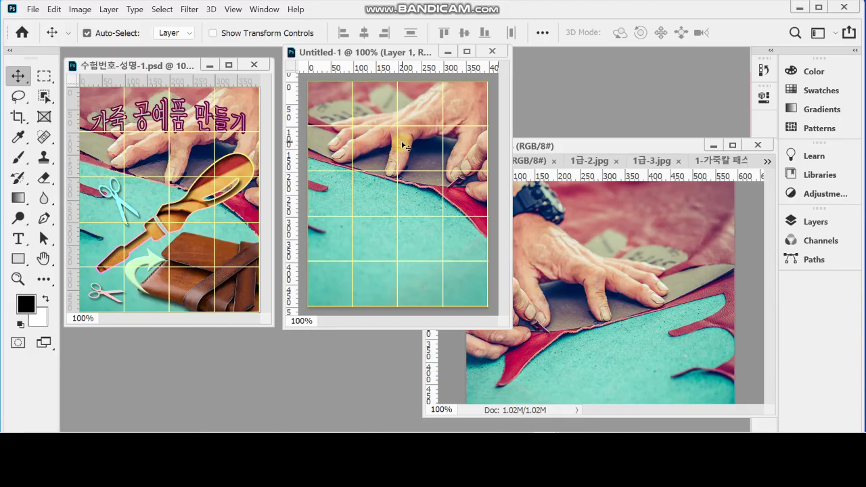
Step: Save the document in Photoshop format as 수험번호-성명-1 in the 임시 folder on the desktop
key("ctrl")
key("ctrl+s")
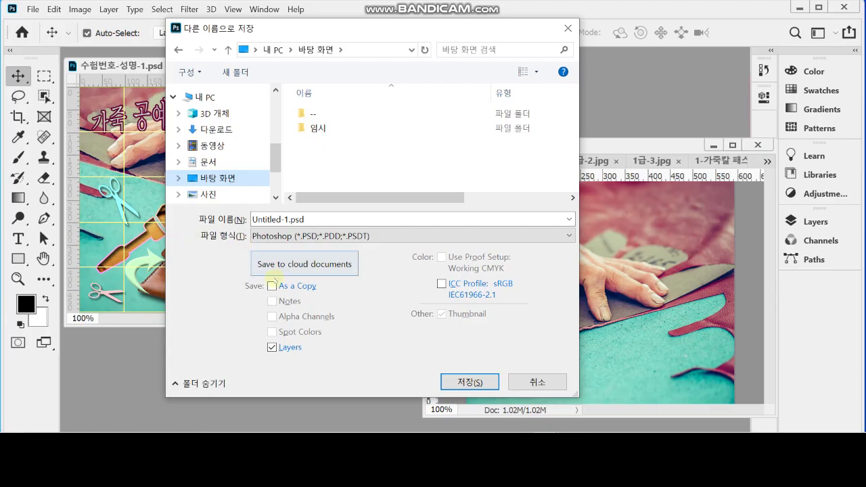
left_click(318, 129)
key("Return")
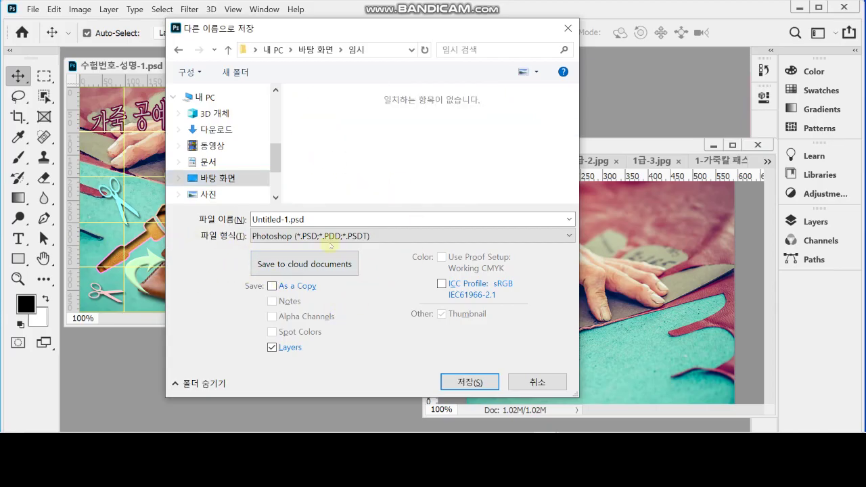
double_click(311, 220)
type("수험번호-성명-1")
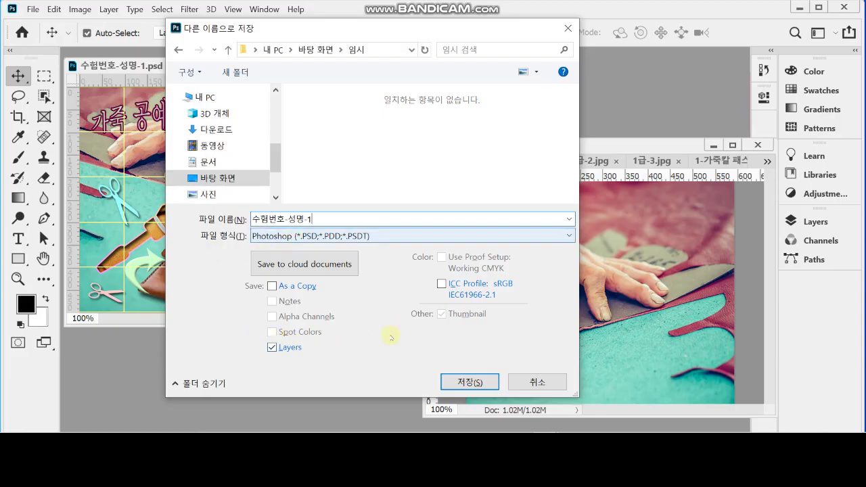
left_click(463, 384)
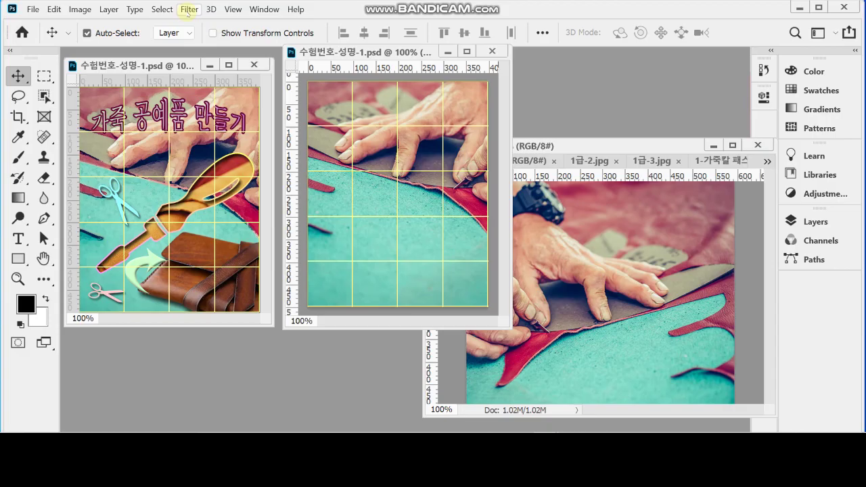
Step: Apply the artistic Dry Brush filter to the pasted photo with brush size 2, brush detail 8 and texture 1
left_click(187, 10)
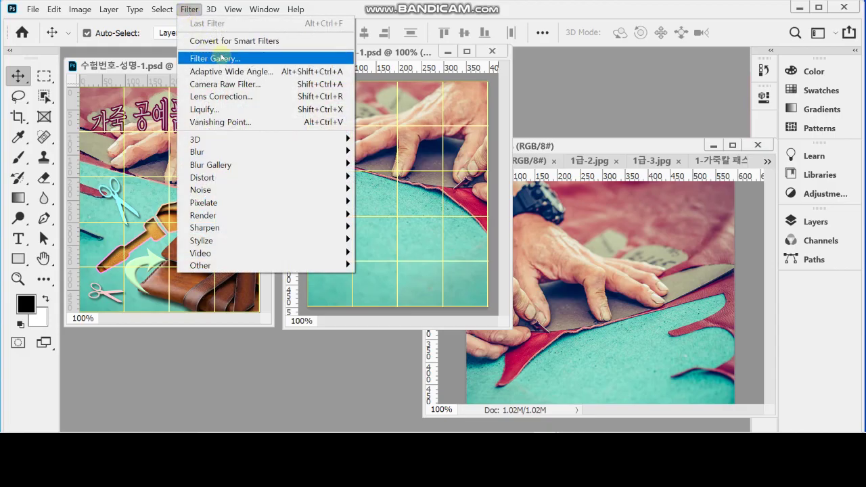
left_click(279, 59)
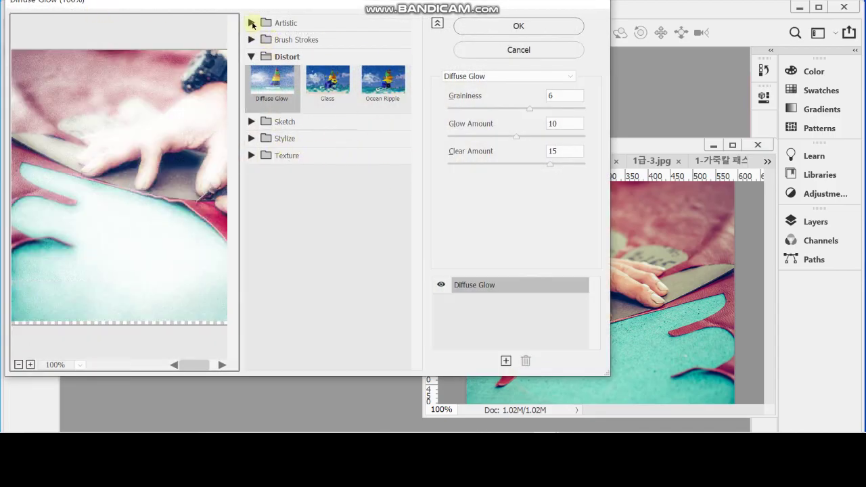
left_click(252, 24)
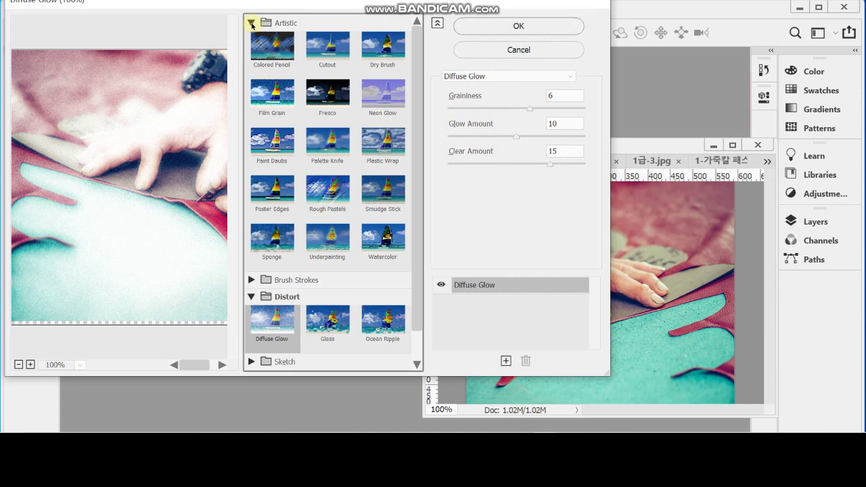
left_click(400, 48)
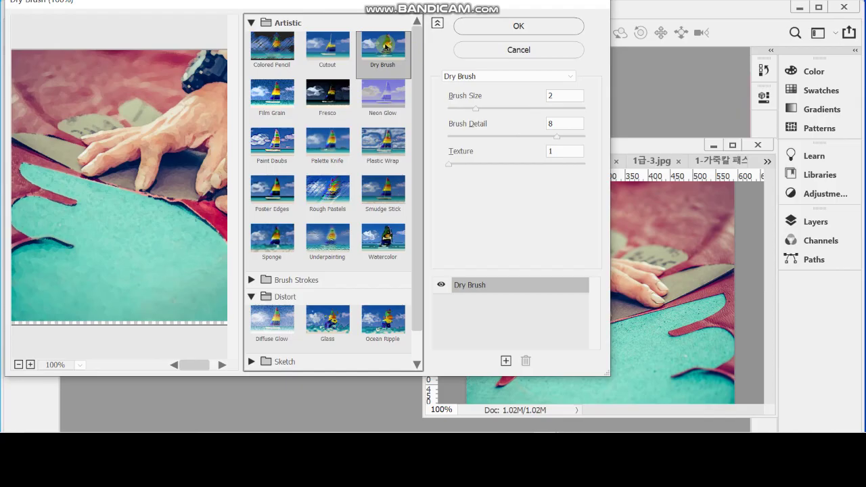
left_click(503, 26)
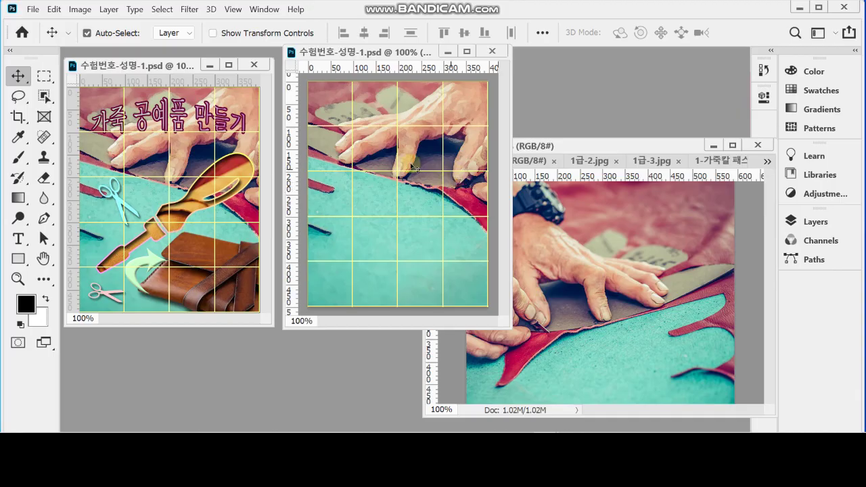
Step: Bring 1-가죽칼 패스.psd forward, enlarge the knife to 200% and examine the component paths of its shape layer
left_click(721, 161)
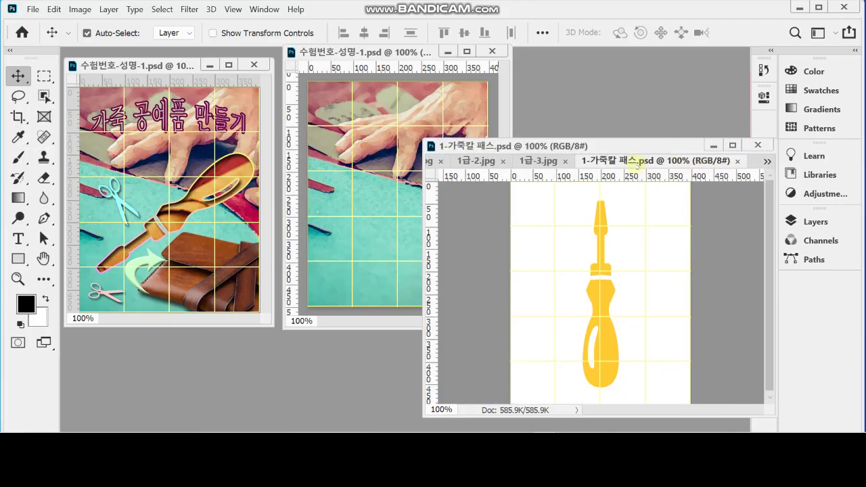
left_click_drag(627, 149, 616, 75)
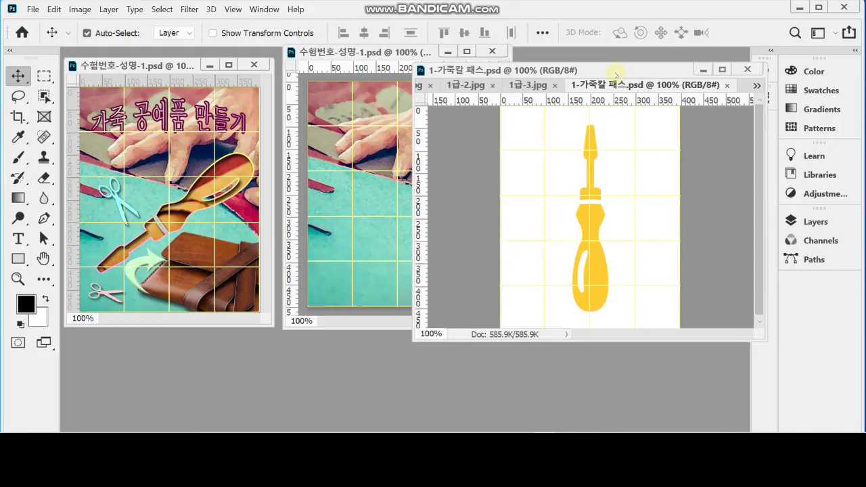
left_click(815, 222)
left_click(663, 329)
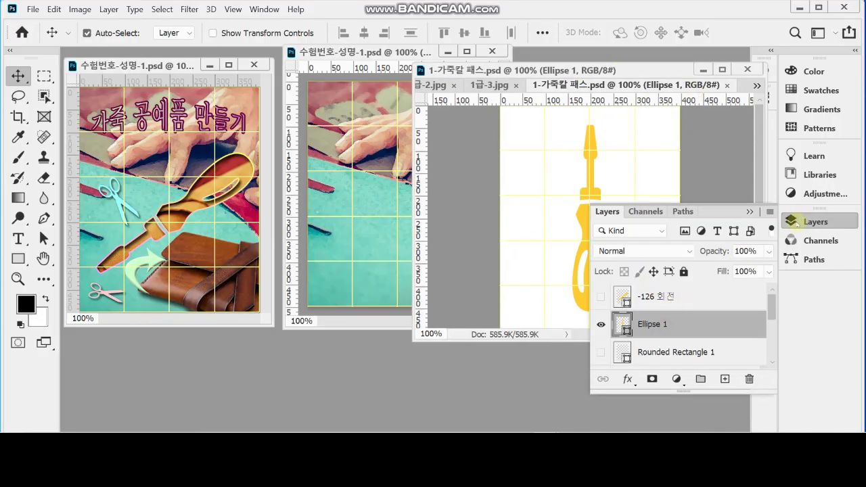
left_click(797, 221)
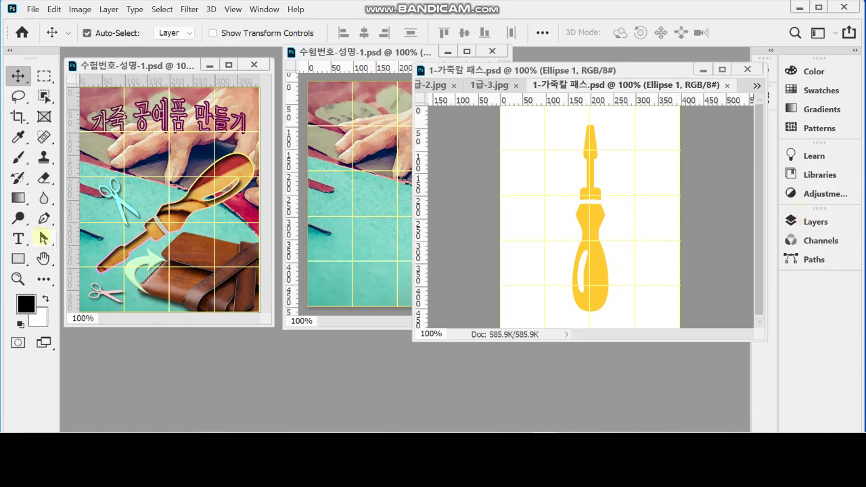
left_click(43, 238)
left_click(626, 233)
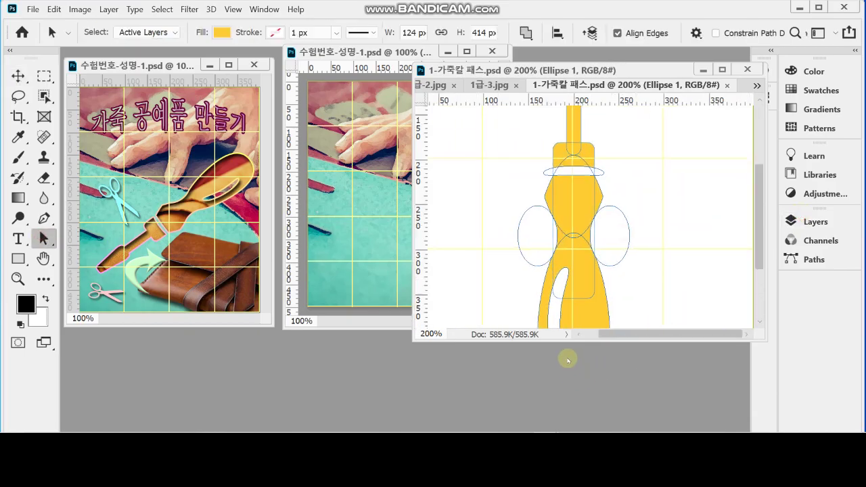
left_click_drag(563, 342, 565, 414)
left_click_drag(607, 217, 625, 253)
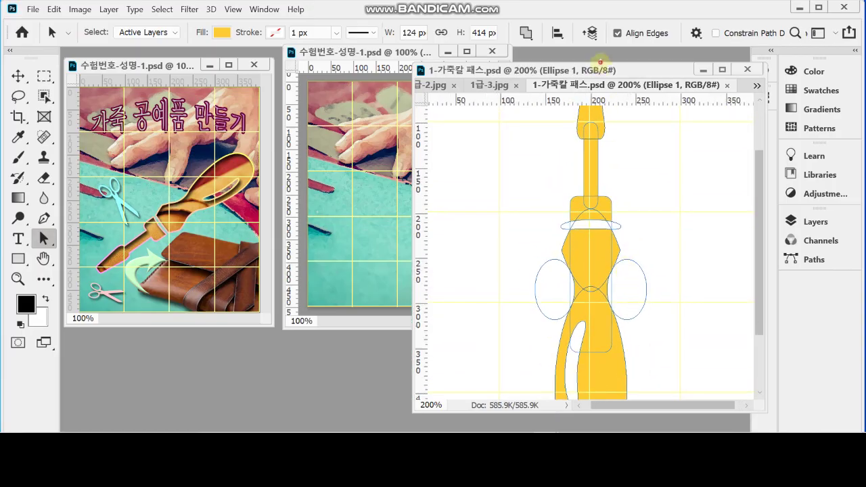
left_click_drag(599, 62, 602, 49)
scroll(654, 221, "up", 2)
scroll(654, 222, "down", 3)
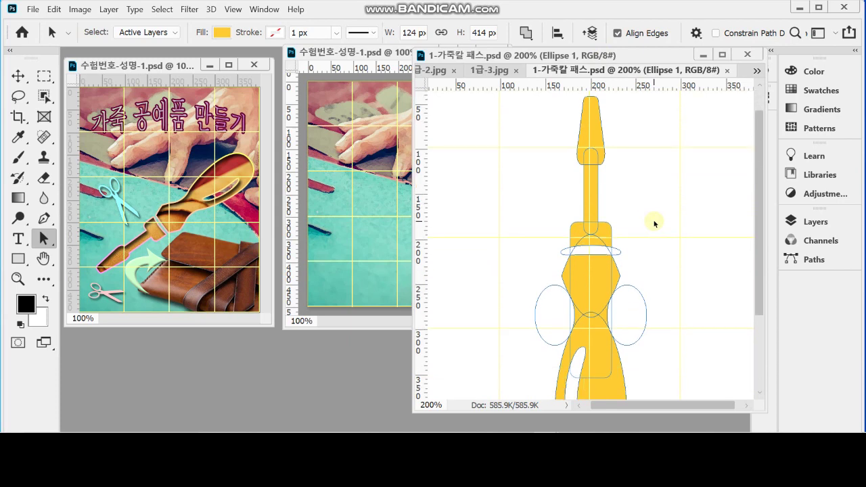
Step: Try moving the knife's tip up and the ellipse beside its handle outward, undoing each move
left_click(593, 132)
scroll(639, 198, "up", 1)
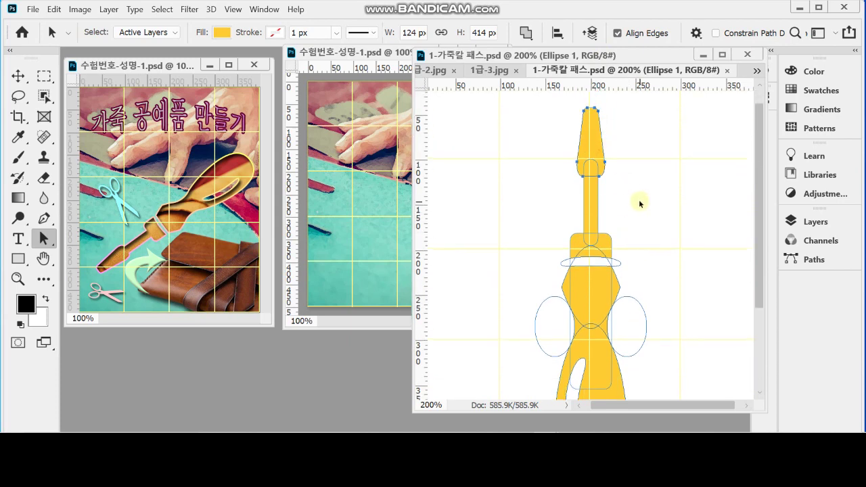
left_click_drag(601, 153, 600, 125)
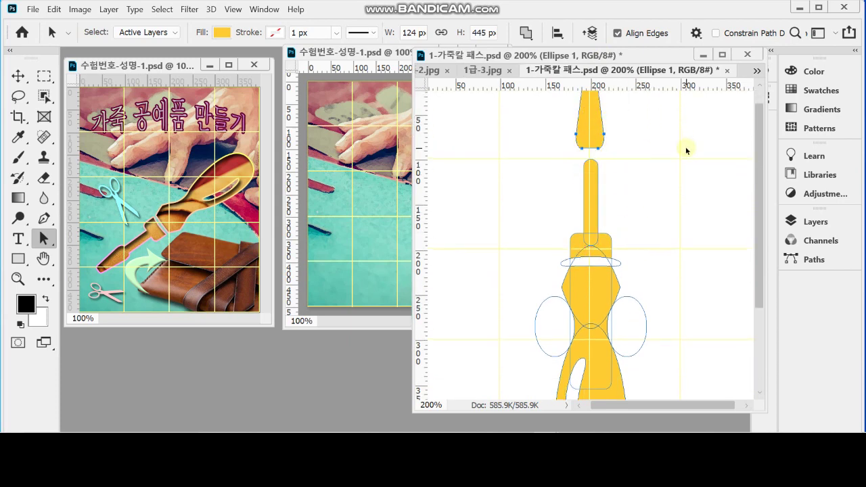
key("ctrl+z")
scroll(666, 230, "down", 4)
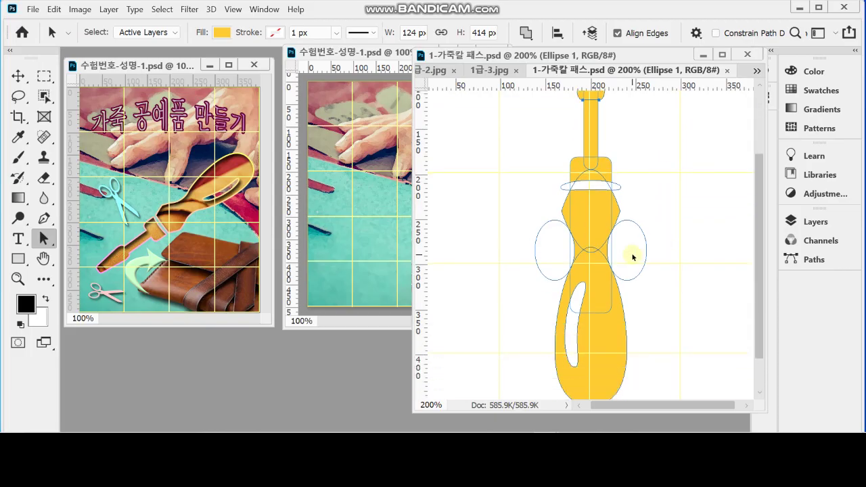
left_click(648, 255)
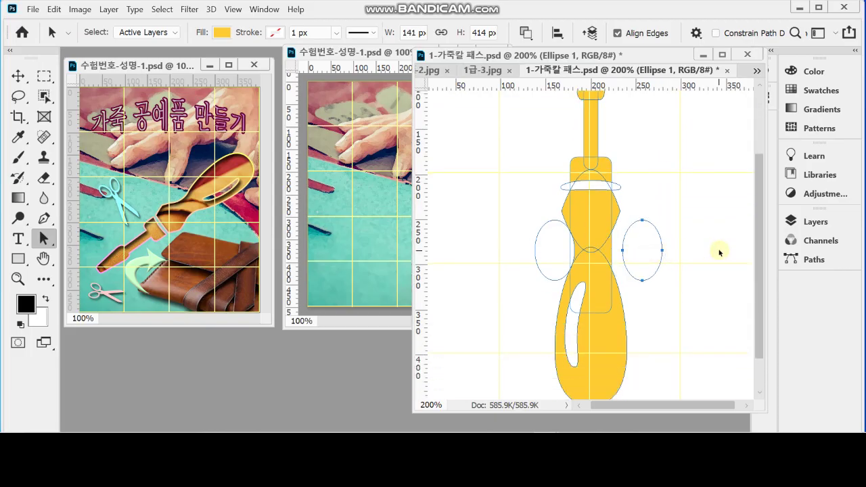
key("ctrl+z")
left_click(663, 172)
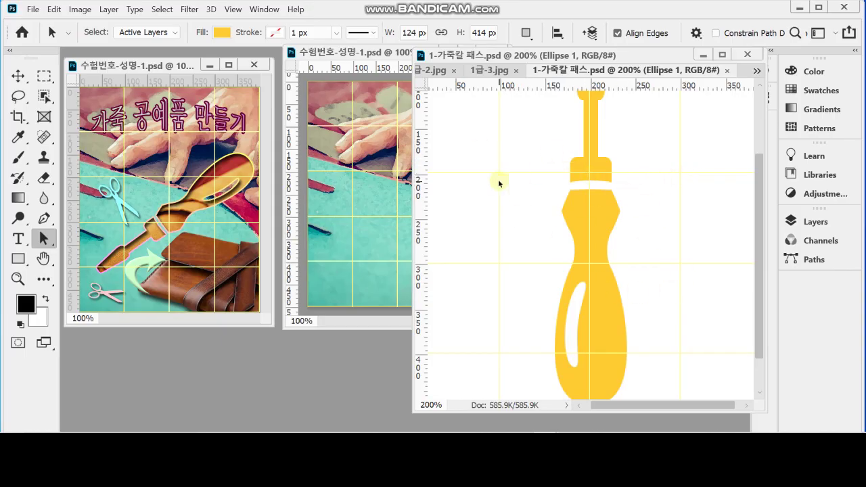
Step: Show the whole knife at 100% and arrange its window beside the poster document
scroll(542, 253, "up", 3)
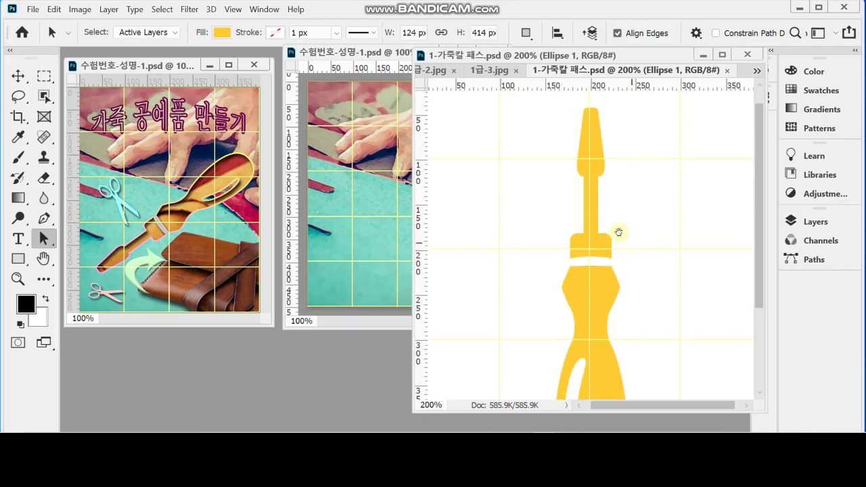
left_click(619, 219, "alt")
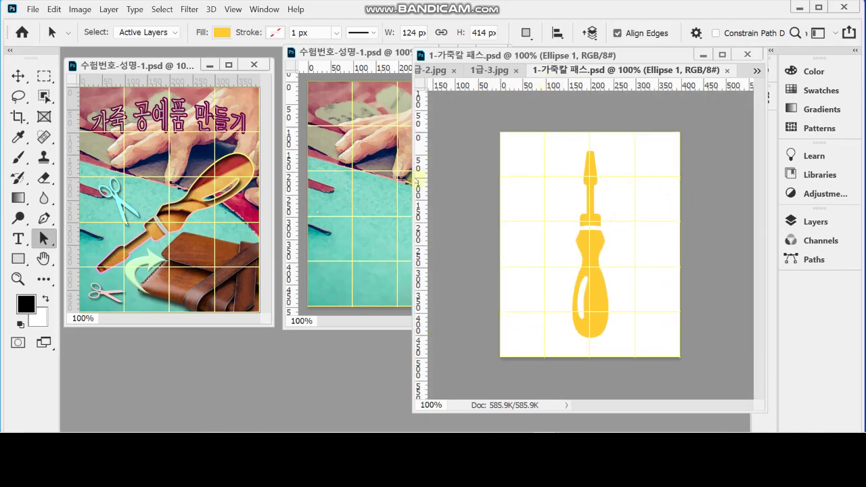
left_click_drag(409, 178, 468, 177)
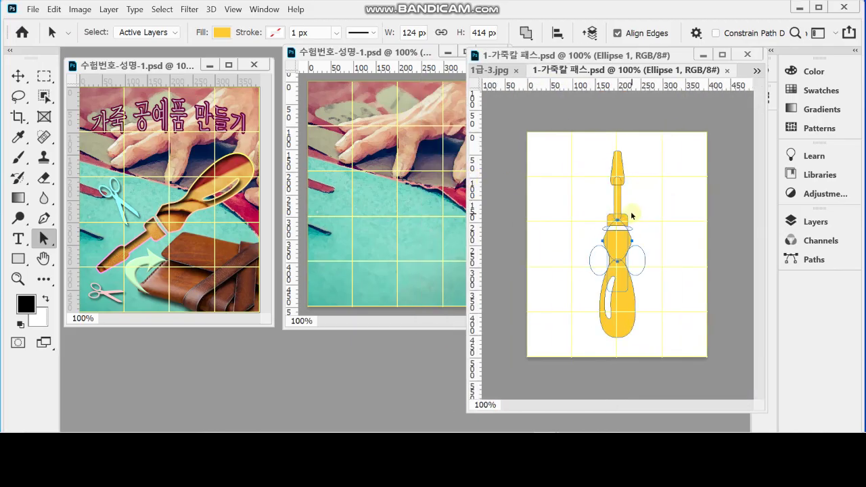
left_click(434, 128)
left_click_drag(378, 54, 370, 65)
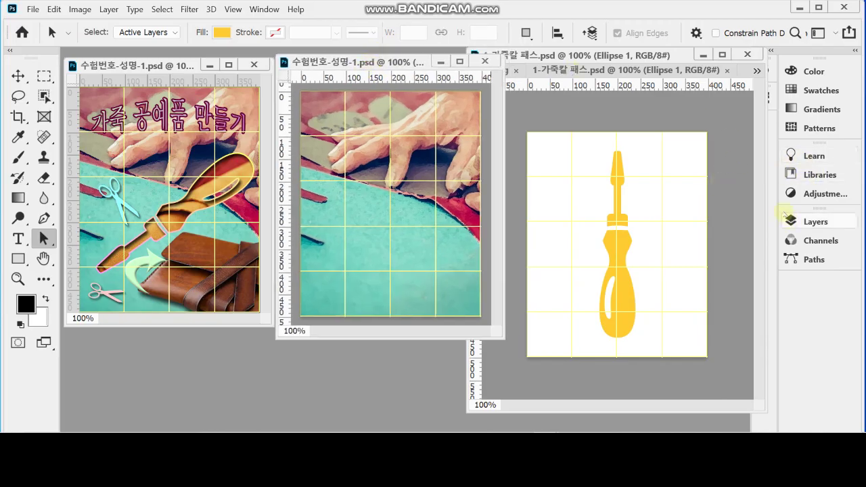
left_click_drag(764, 99, 743, 109)
Step: Hide the photo layer, Layer 1, in the poster document, leaving a blank white canvas for drawing
left_click(815, 221)
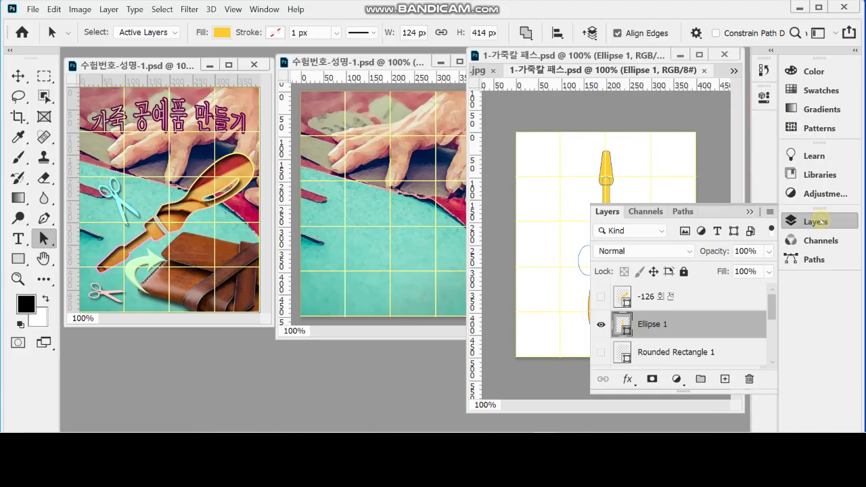
left_click(383, 155)
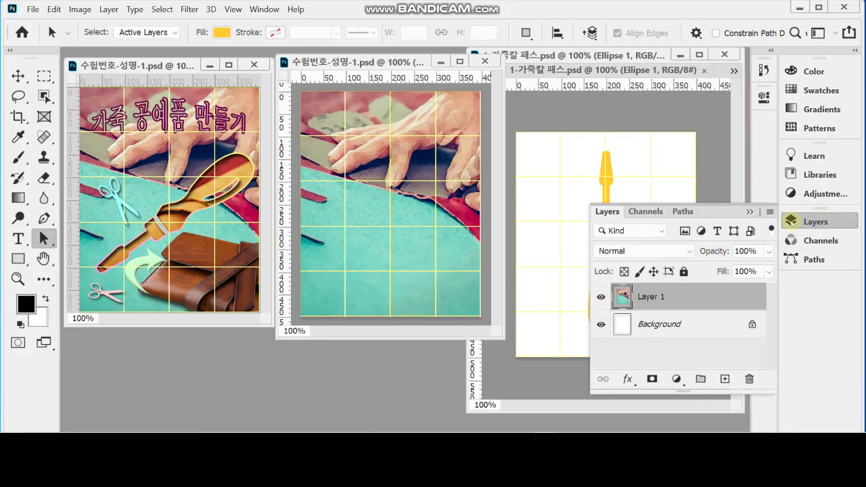
left_click(601, 298)
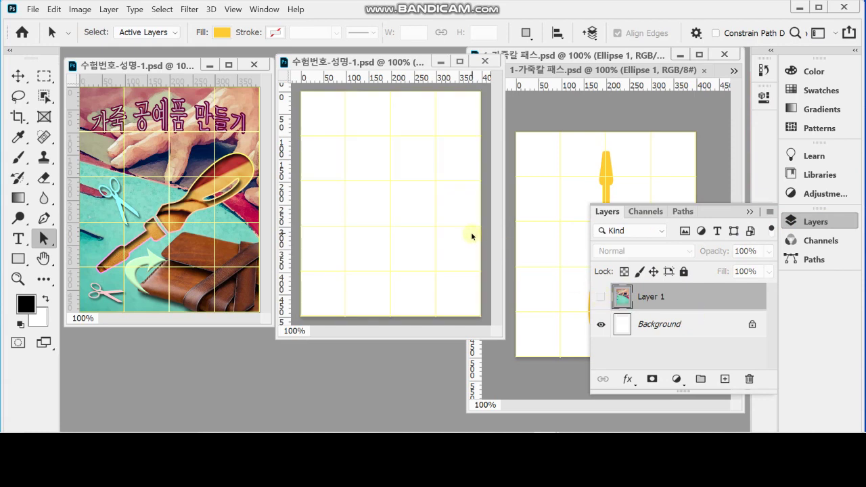
left_click(799, 221)
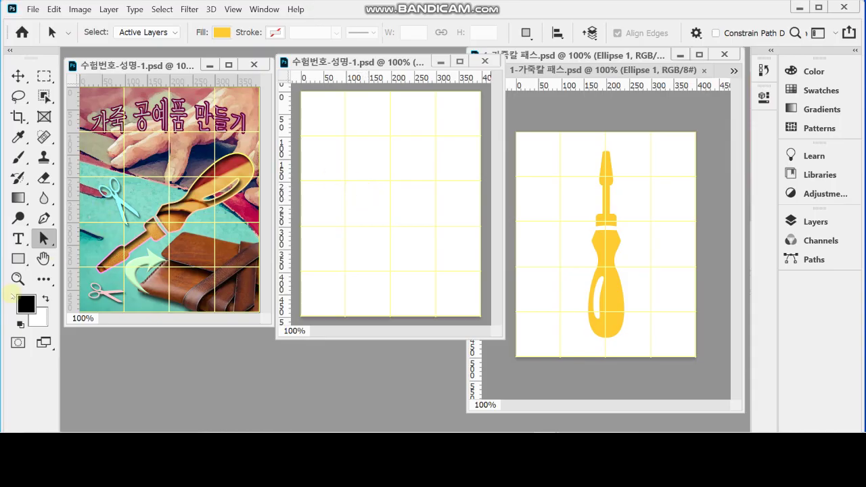
Step: Set up the Ellipse tool in Shape mode with the golden-yellow fill colour ebb101
left_click(22, 259)
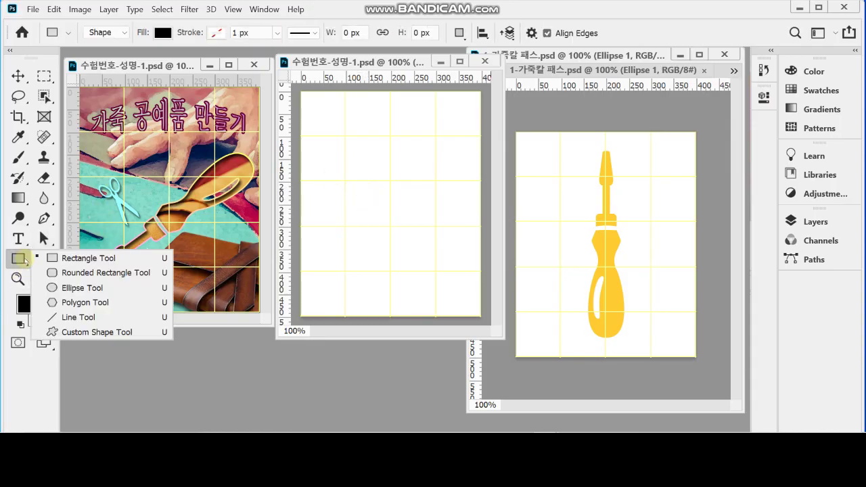
left_click(124, 288)
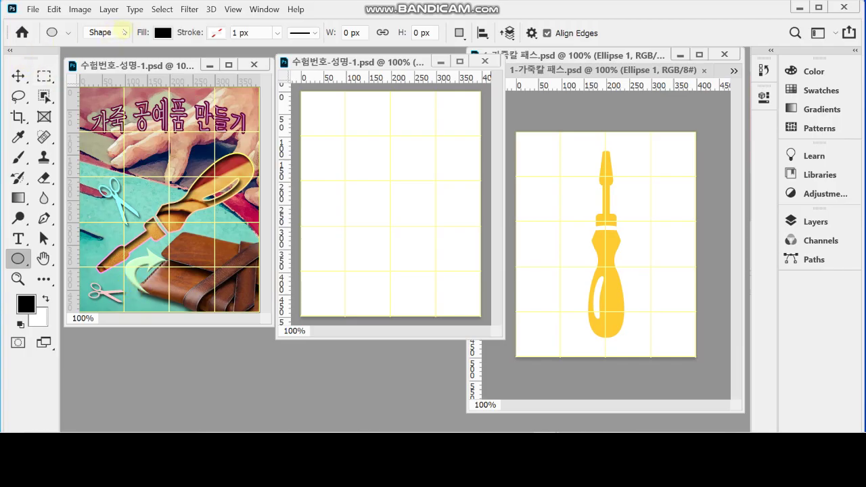
left_click(124, 33)
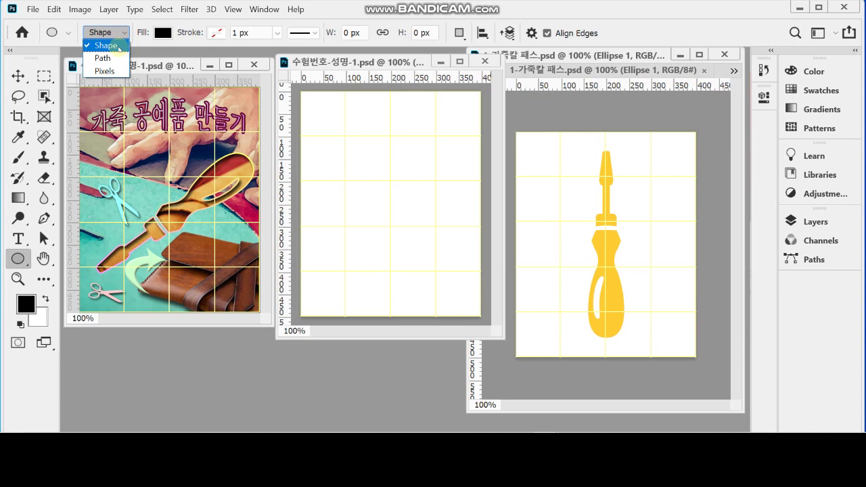
left_click(119, 49)
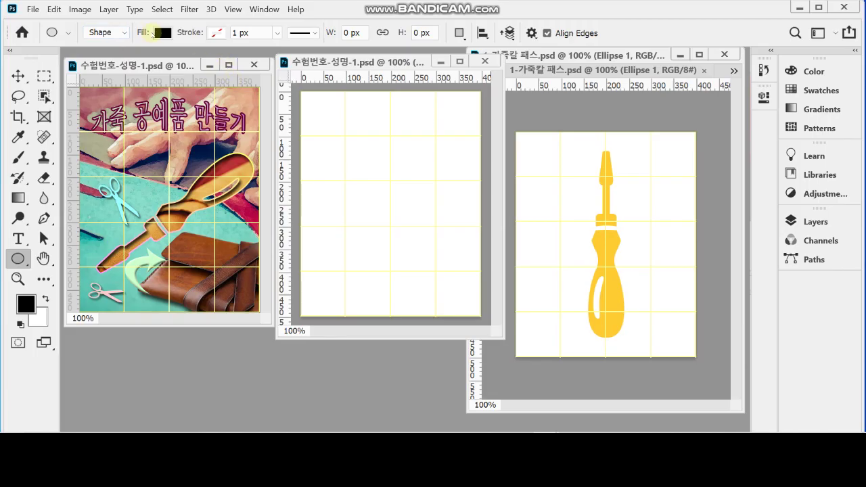
left_click(164, 33)
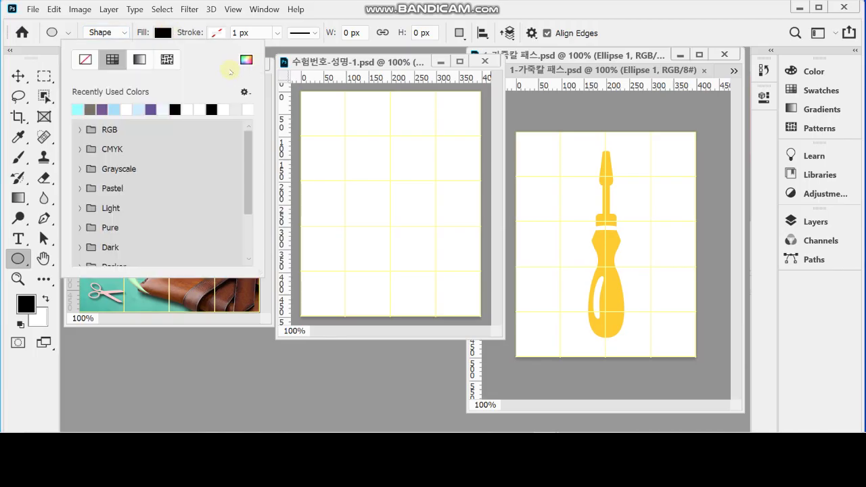
left_click(82, 129)
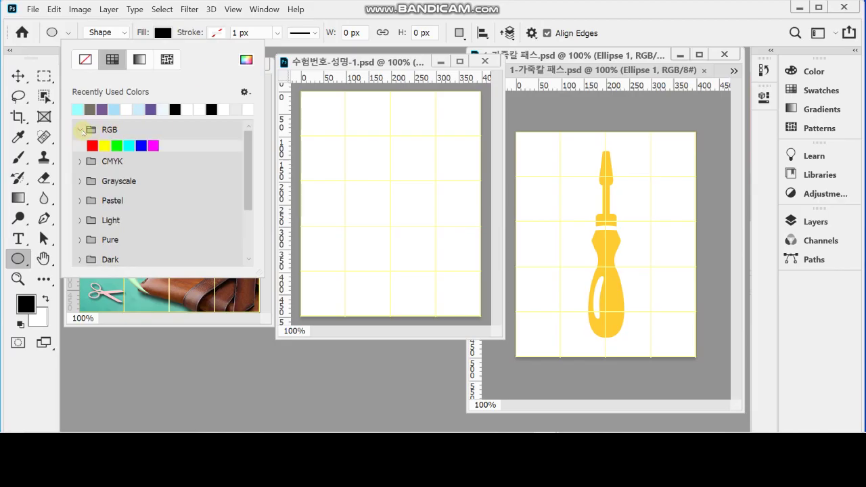
left_click(104, 146)
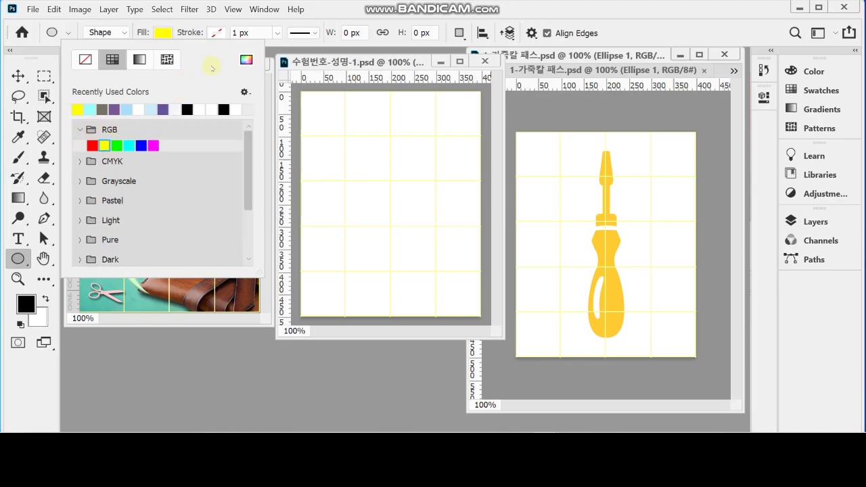
left_click(245, 59)
left_click_drag(664, 169, 671, 145)
left_click(687, 283)
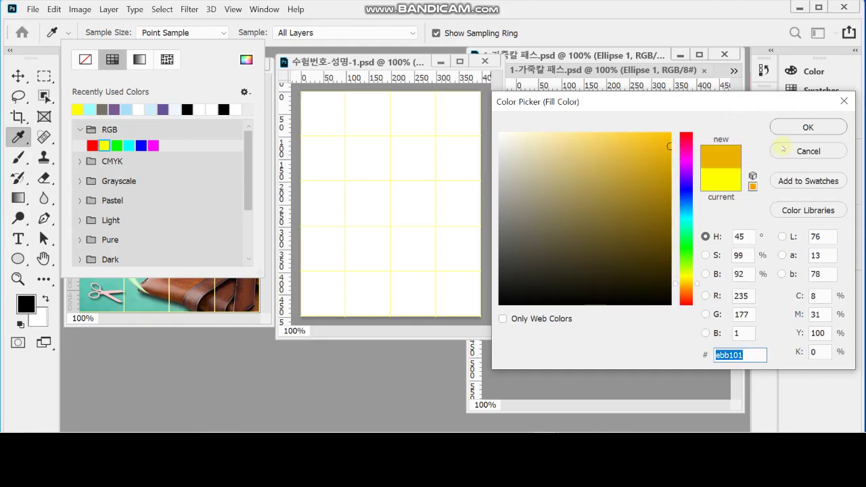
left_click(808, 127)
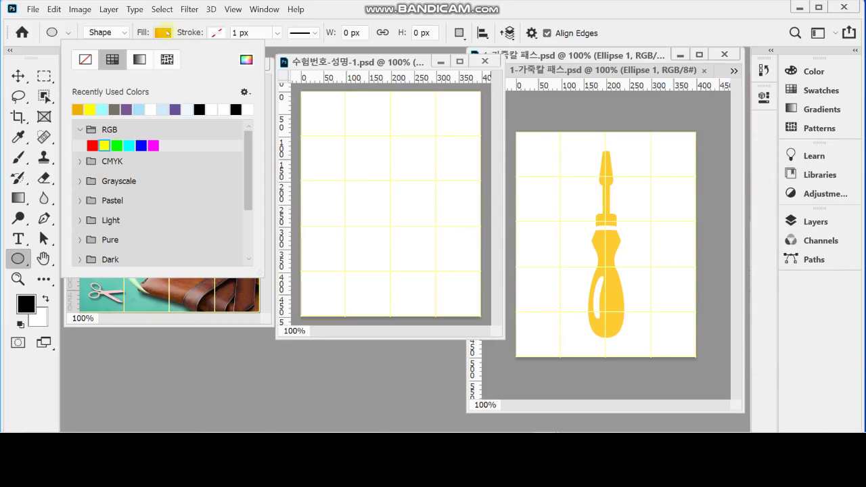
left_click(165, 33)
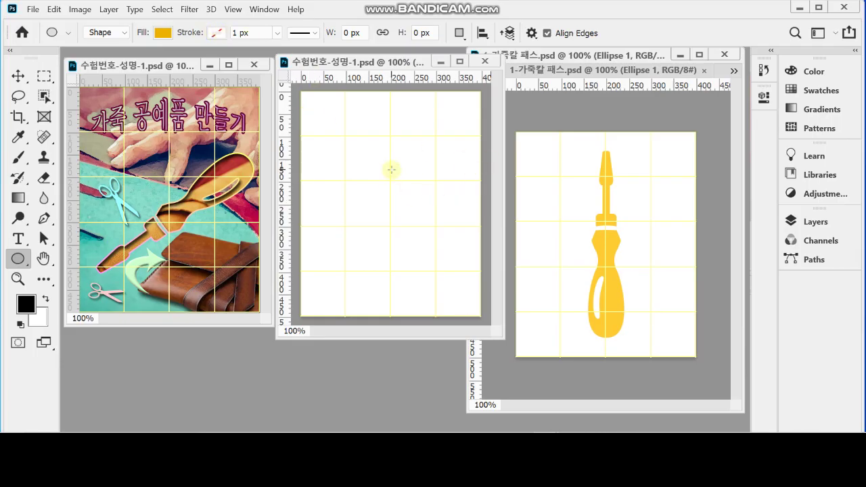
Step: Set the path operation to Combine Shapes and create an 80 × 175 px ellipse on the blank canvas
left_click(461, 37)
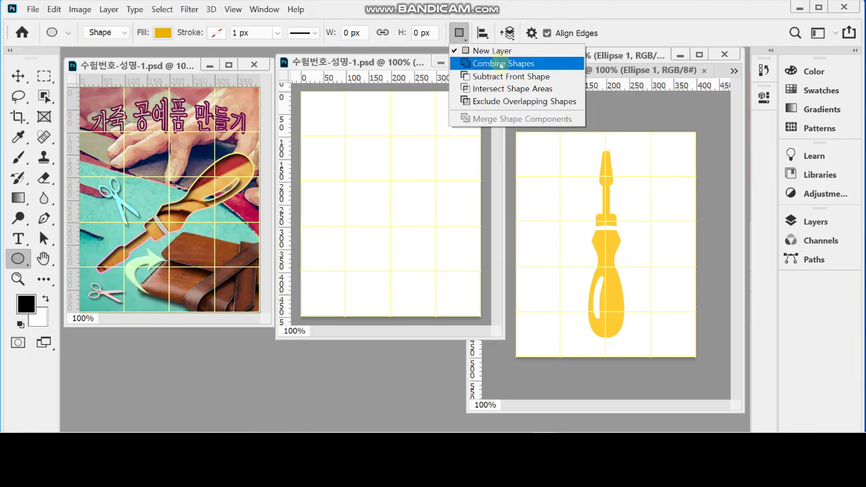
left_click(502, 63)
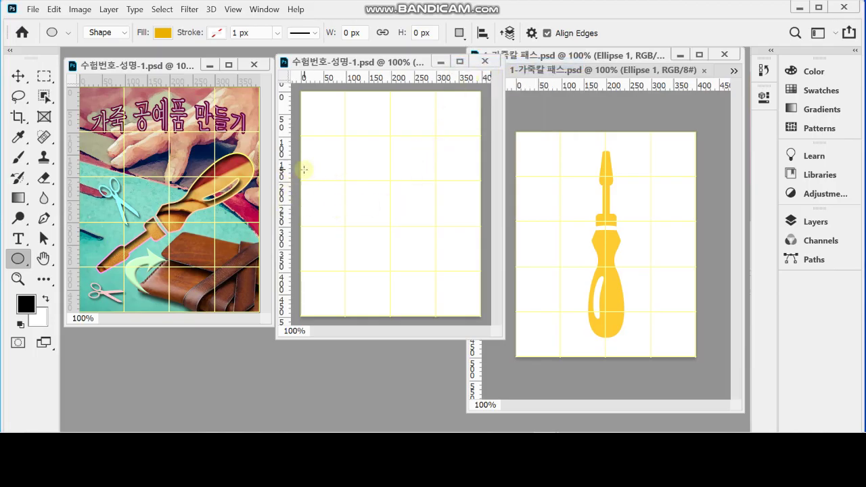
left_click(360, 151)
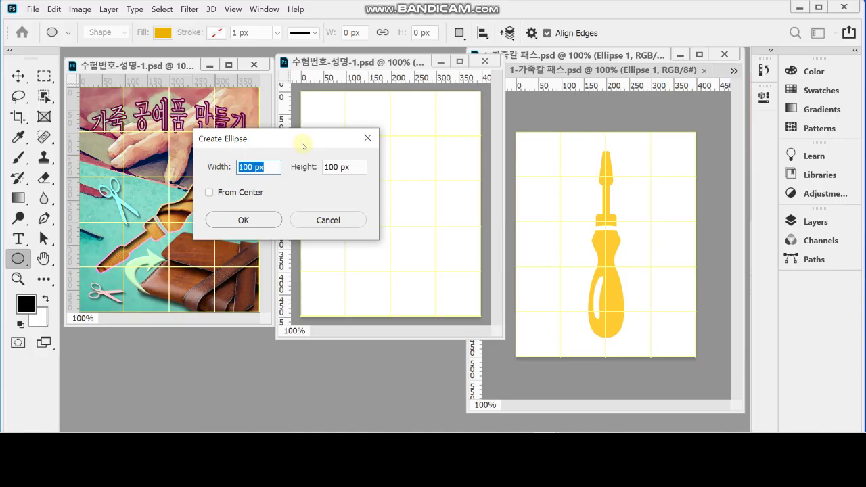
type("80")
key("Tab")
type("175")
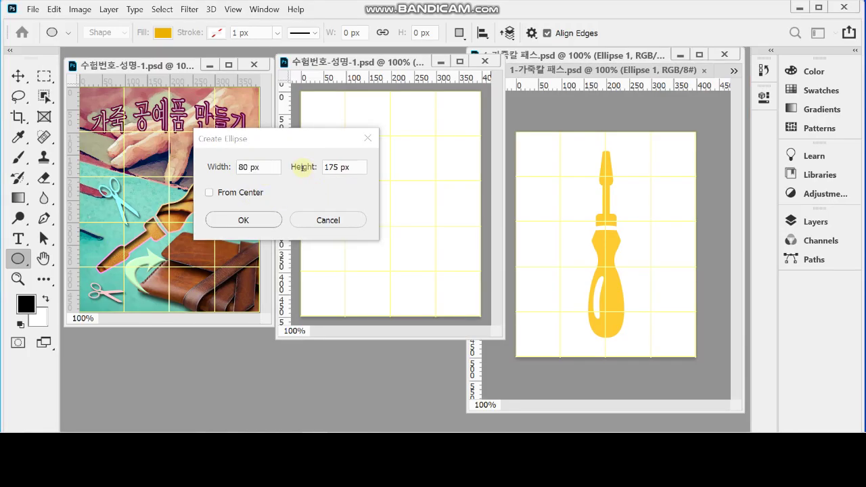
left_click(251, 222)
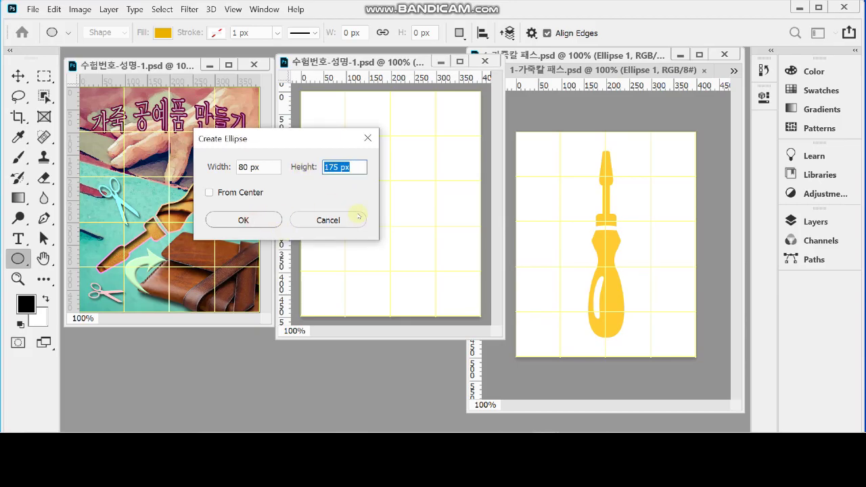
left_click(255, 220)
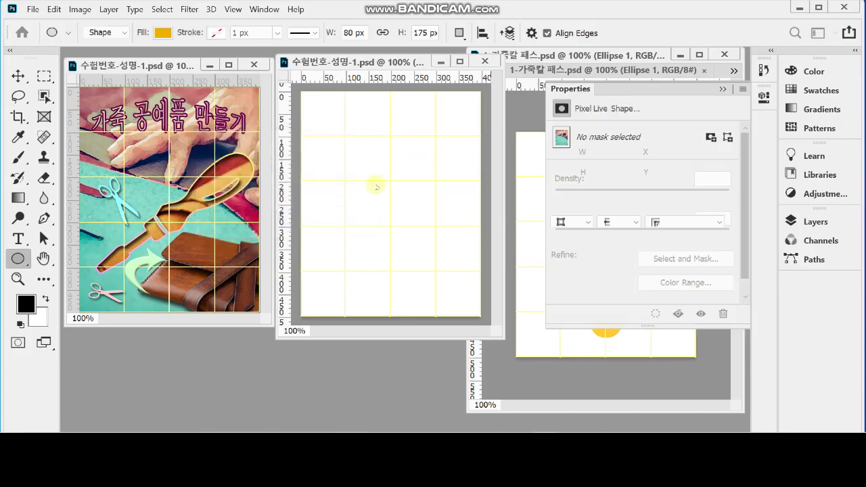
Step: Move the 80 × 175 px ellipse down onto the vertical centre guide, in the lower half of the canvas
left_click(764, 97)
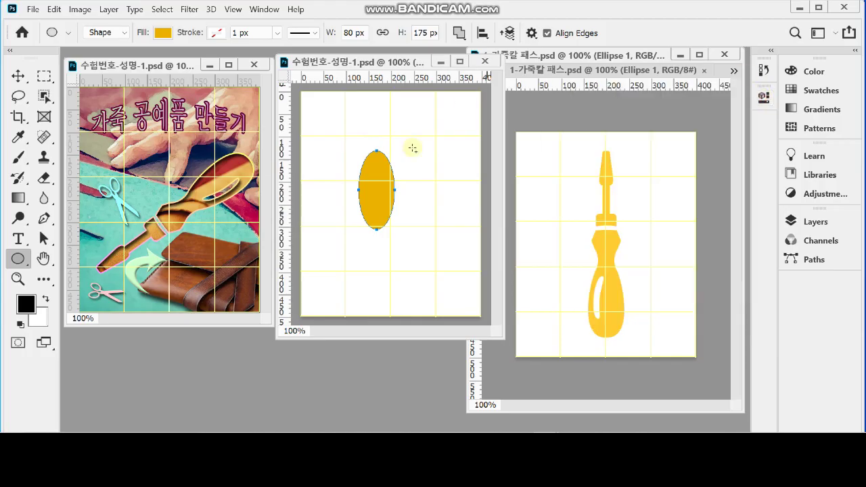
left_click(375, 194, "ctrl")
left_click_drag(381, 203, 396, 257)
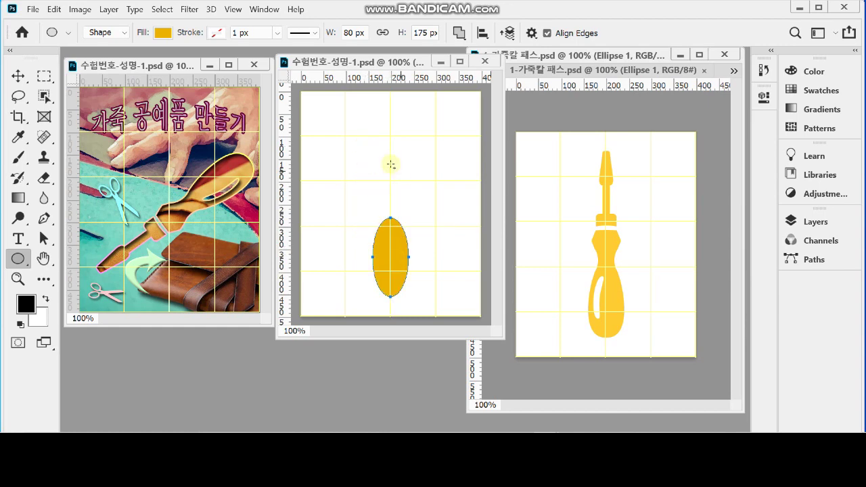
Step: Add a 65 × 92 px ellipse to the shape above the large handle ellipse
left_click(381, 174)
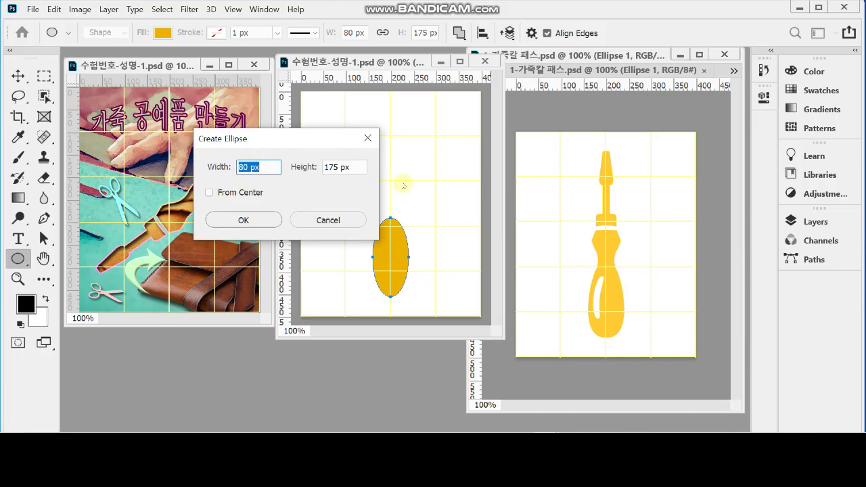
type("65")
key("Tab")
type("95")
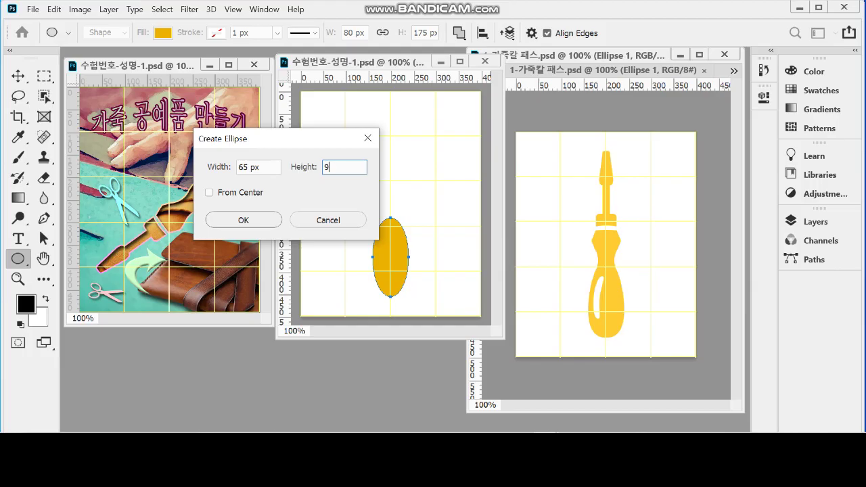
key("Return")
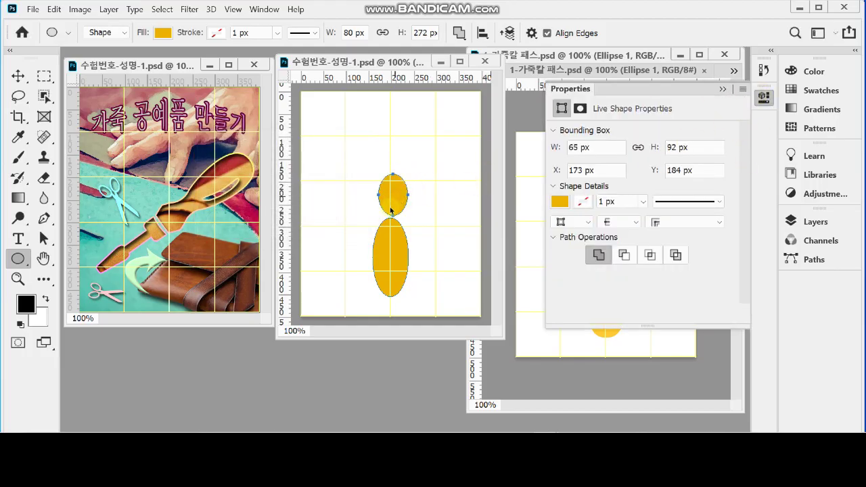
Step: Position the 65 × 92 px ellipse at X 171 px, Y 200 px so it overlaps the large ellipse's upper end
left_click_drag(390, 209, 392, 213)
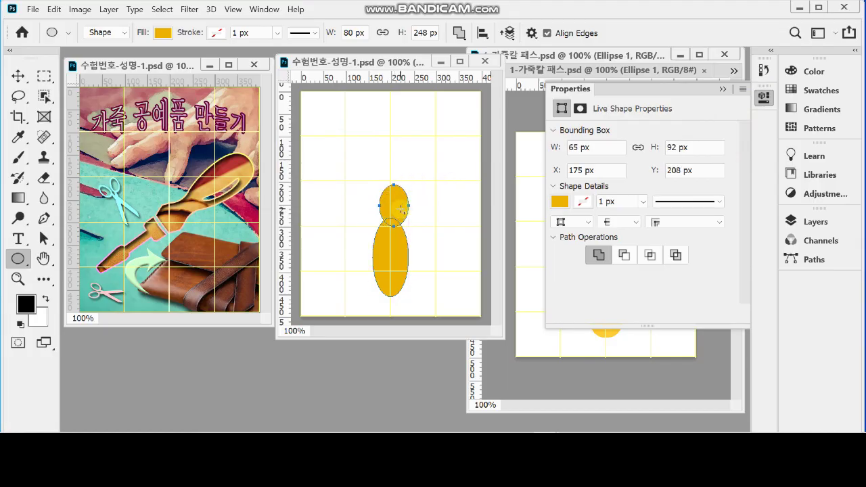
key("Up")
key("Up")
key("Up")
key("Up")
key("Up")
key("Up")
key("Up")
key("Up")
key("Left")
key("Left")
key("Left")
key("Left")
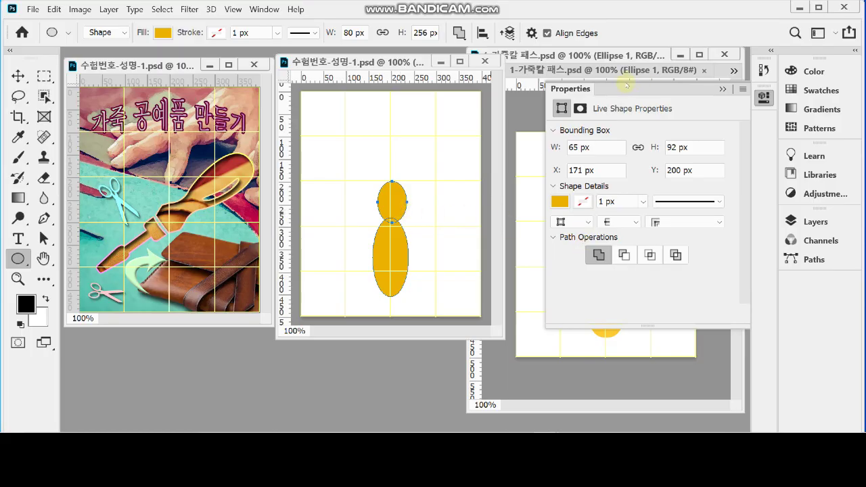
left_click(764, 97)
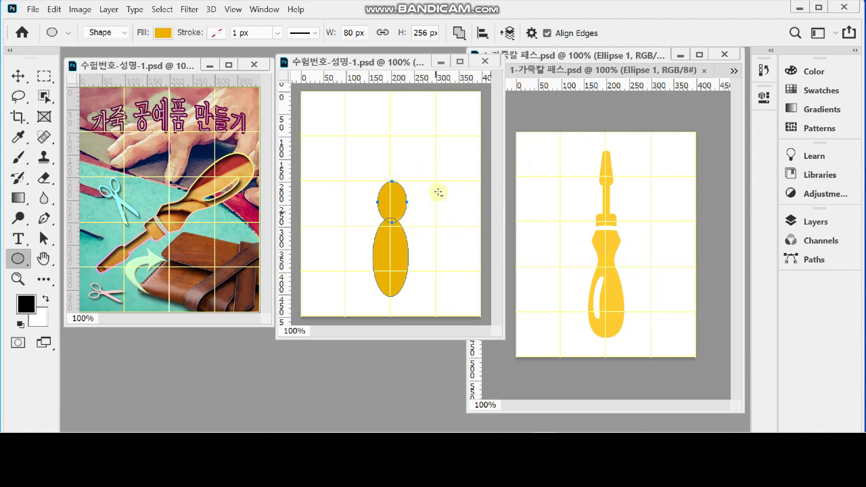
Step: Create a 46 × 173 px rounded rectangle with all four corner radii set to 8 px
right_click(20, 259)
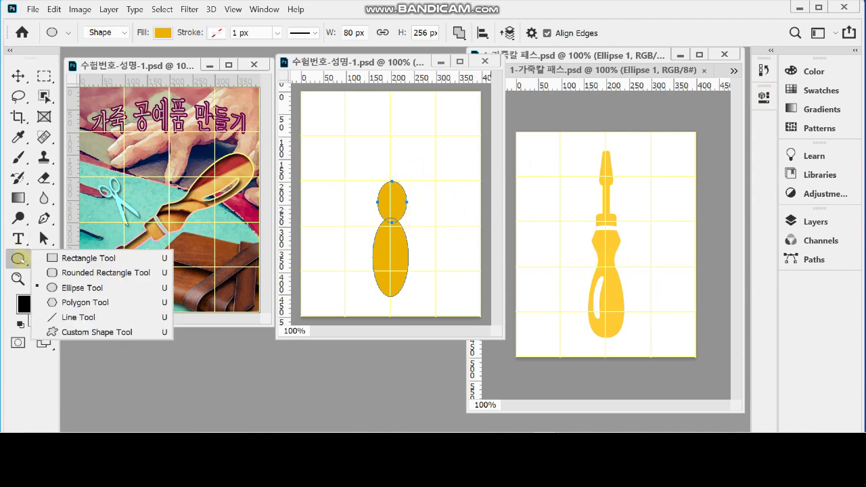
left_click(90, 273)
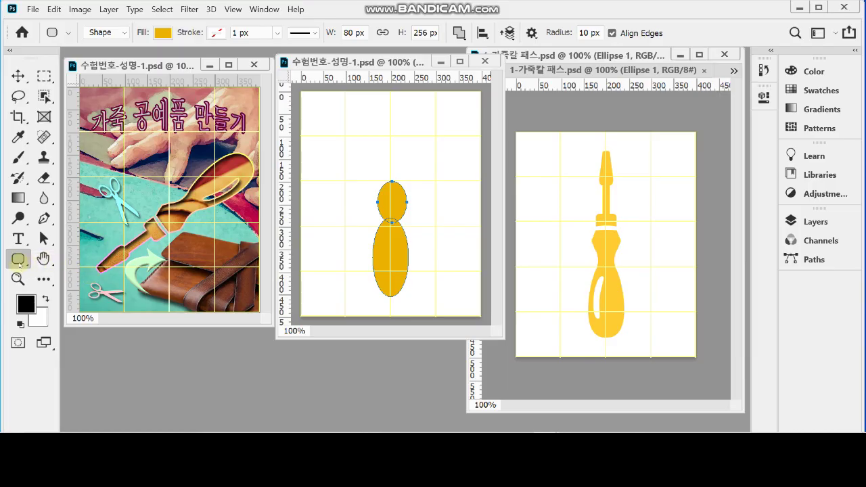
left_click(362, 138)
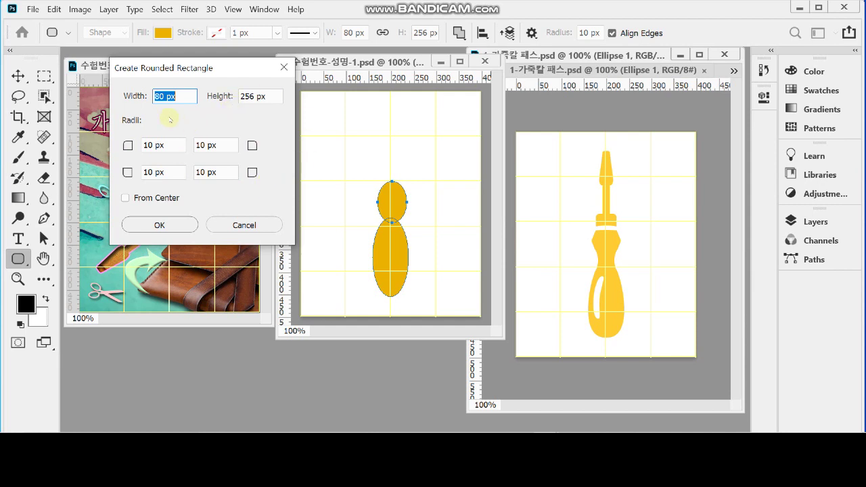
type("46")
key("Tab")
type("173")
key("Tab")
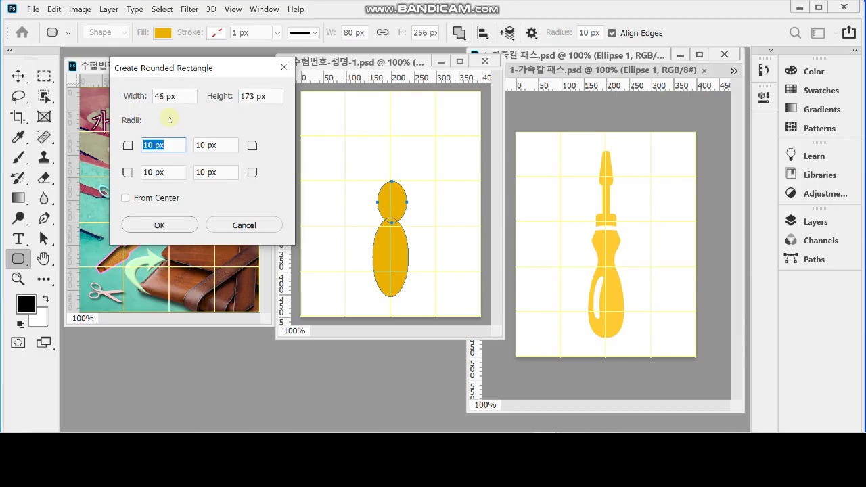
type("8")
key("Tab")
type("8")
key("Tab")
type("8")
key("Tab")
type("8")
key("Tab")
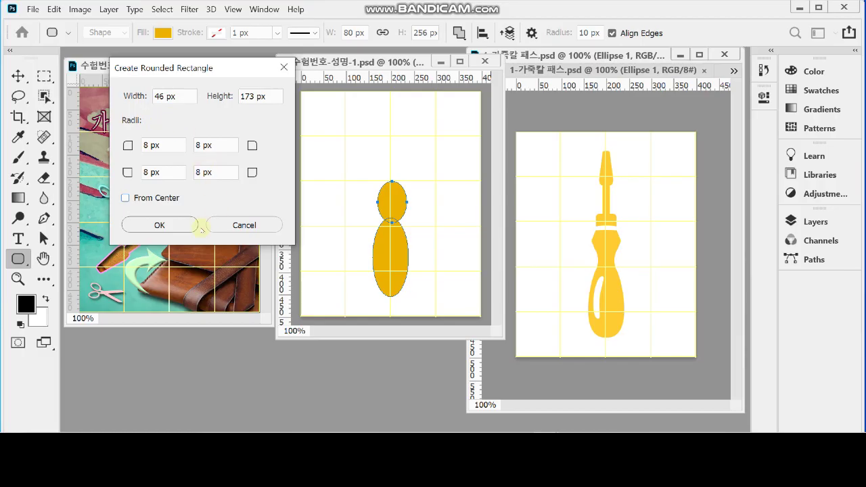
left_click(159, 225)
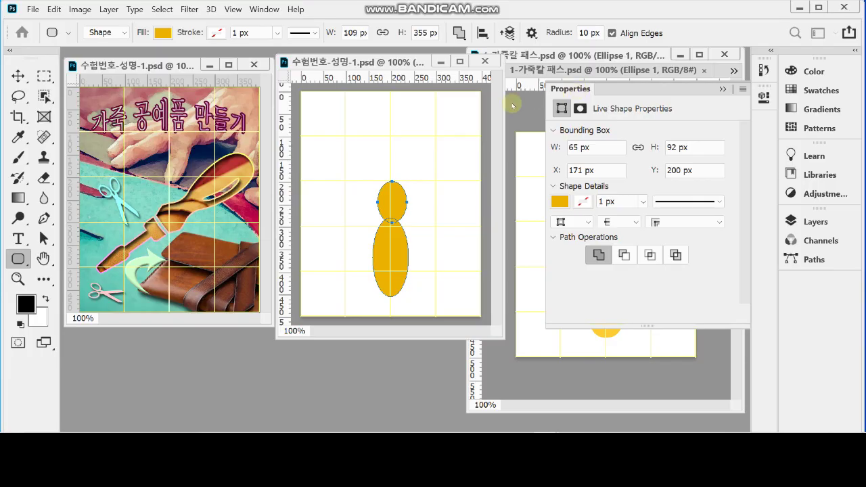
Step: Move the rounded rectangle over the two ellipses to X 171 px, Y 165 px, projecting above the small ellipse
left_click_drag(366, 163, 380, 191)
key("Right")
key("Right")
key("Right")
key("Right")
key("Right")
key("Right")
key("Right")
key("Right")
key("Right")
key("Right")
key("Right")
key("Right")
key("Right")
key("Right")
key("Right")
key("Right")
key("Right")
key("Right")
key("Right")
key("Right")
key("Right")
key("Right")
key("Left")
key("Left")
key("Left")
key("Left")
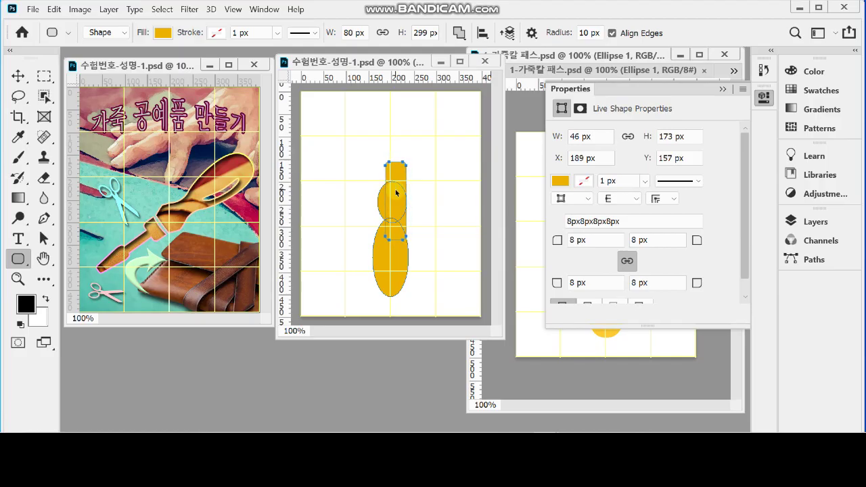
key("Left")
key("Left")
key("Left")
key("Left")
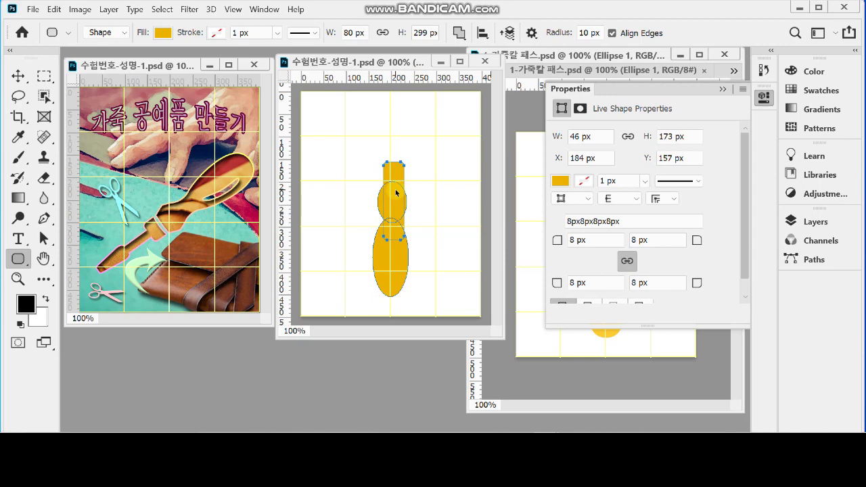
mouse_move(395, 174)
left_mouse_down()
mouse_move(390, 181)
mouse_move(393, 172)
left_mouse_up()
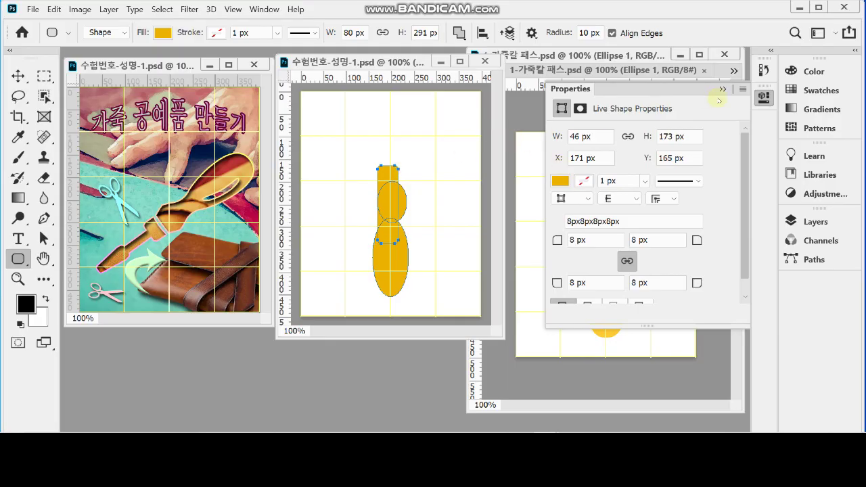
left_click(765, 98)
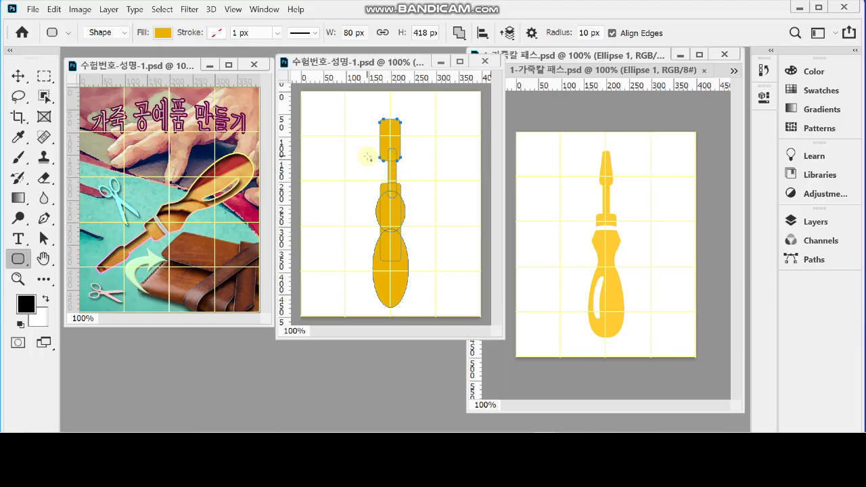
Step: Taper the knife's uppermost rounded rectangle into a blade tip with a Perspective transform, narrowing its upper end to an 8.56° horizontal skew
left_click_drag(392, 147, 448, 175)
left_click(401, 164, "ctrl")
left_click_drag(399, 125, 407, 214)
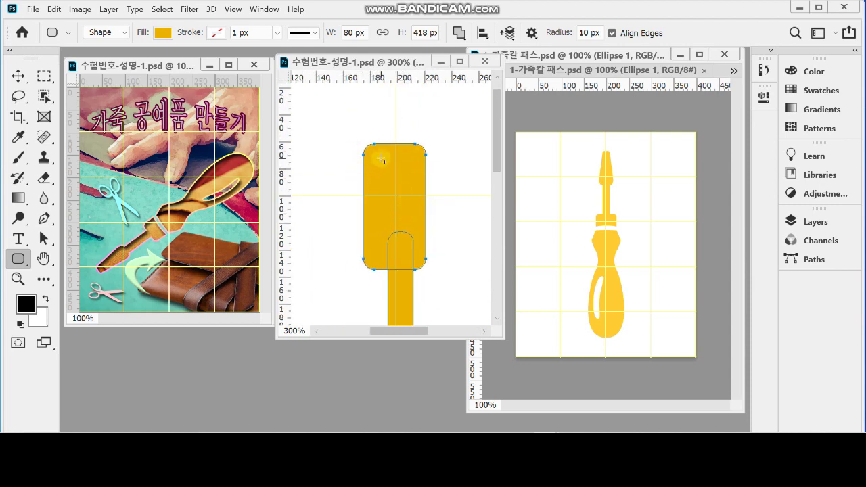
key("ctrl+t")
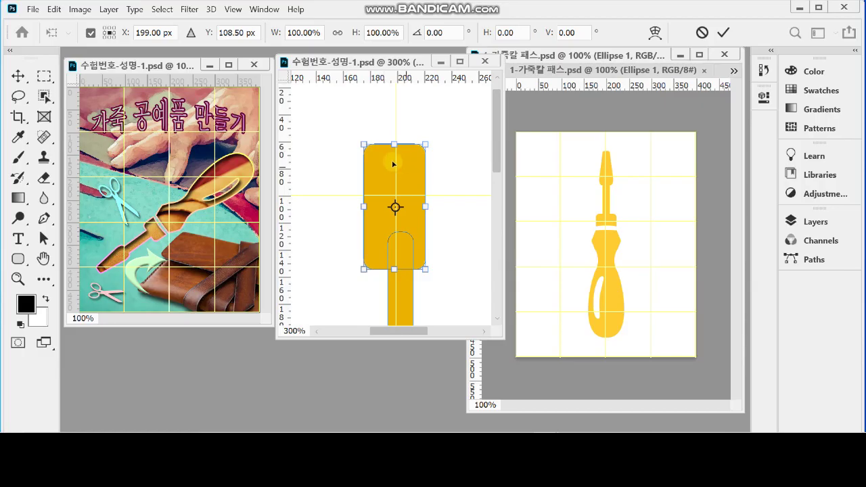
right_click(378, 156)
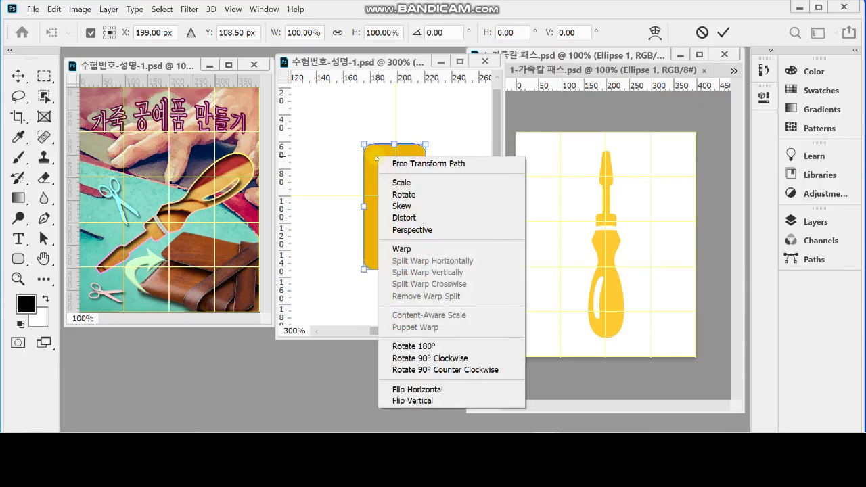
left_click(431, 230)
left_click_drag(366, 147, 385, 148)
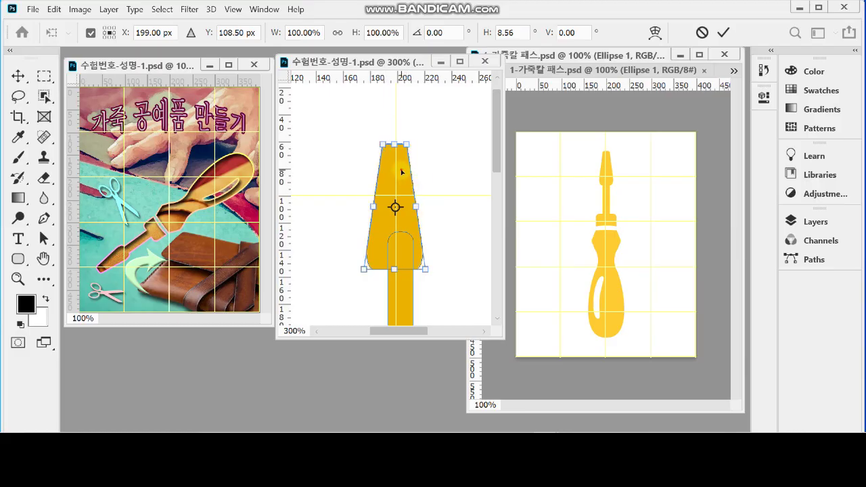
key("Return")
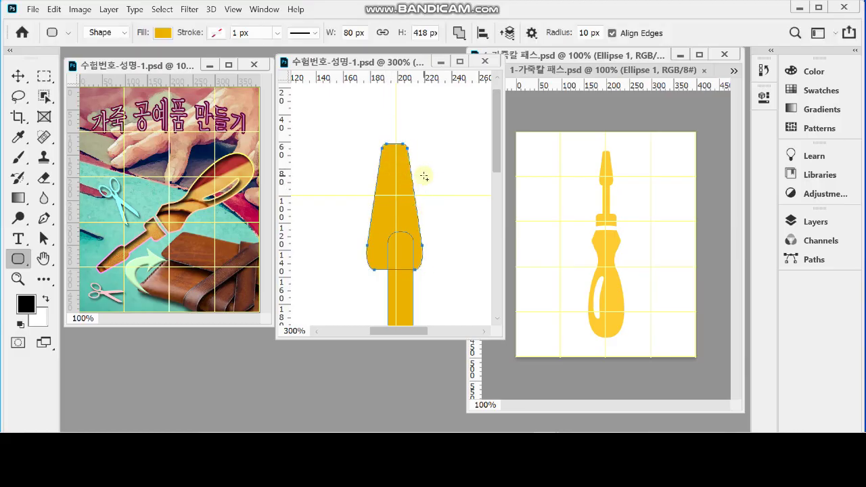
key("ctrl+minus")
key("ctrl+minus")
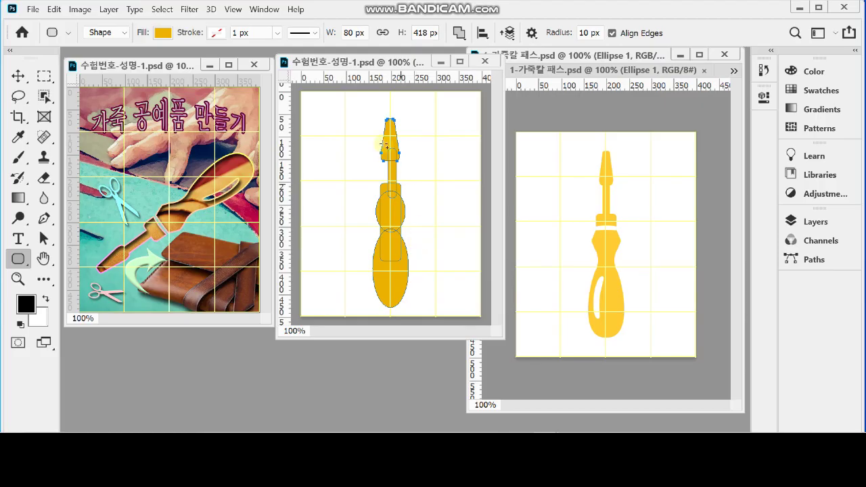
Step: Select all the knife's component shapes, align their horizontal centers, and deselect their paths
mouse_move(360, 116)
left_mouse_down()
mouse_move(389, 248)
mouse_move(433, 300)
left_mouse_up()
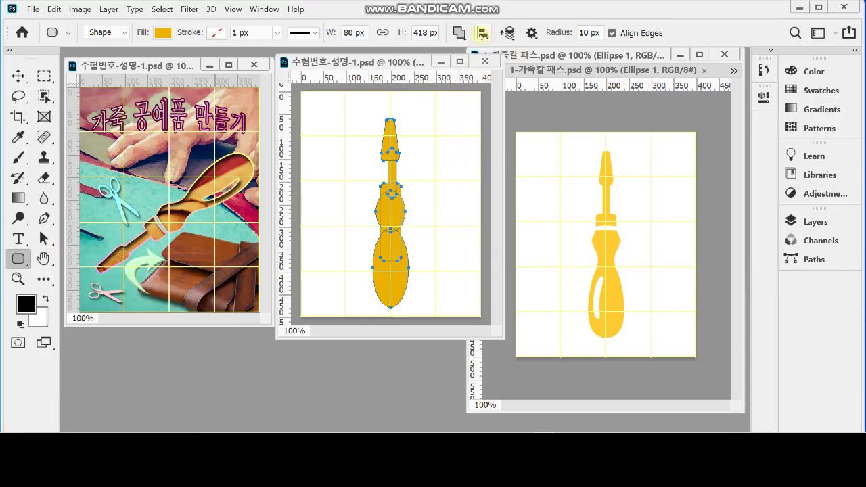
left_click(482, 34)
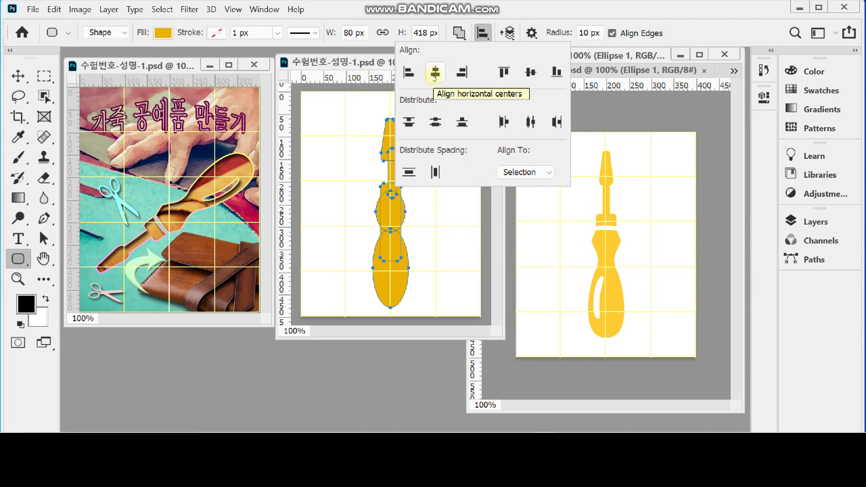
left_click(434, 74)
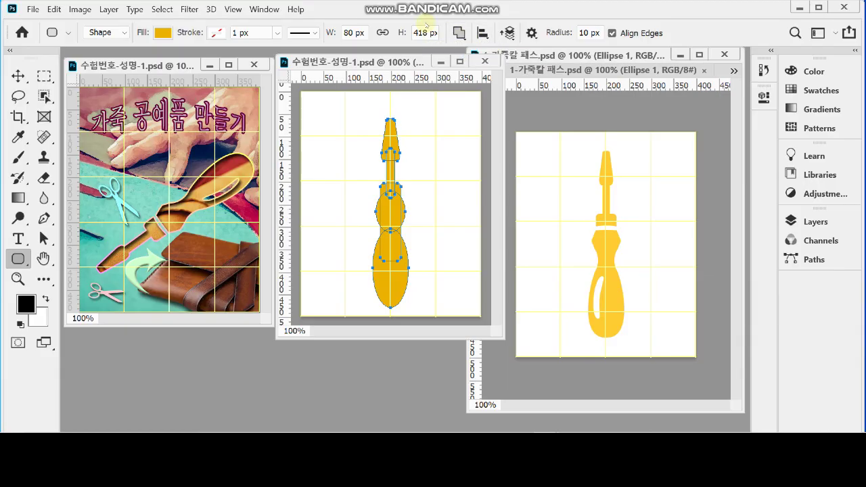
key("Return")
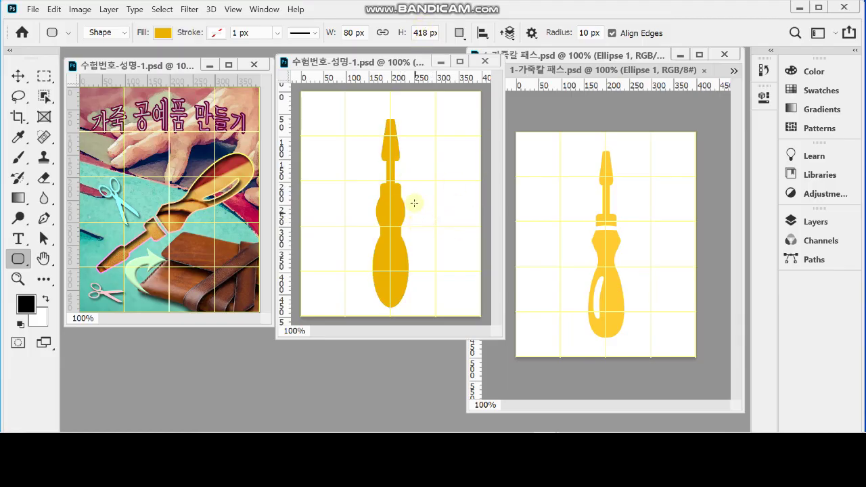
Step: Select the small middle ellipse and convert its left and right anchor points to sharp corners with the Convert Point tool
left_click(401, 204, "ctrl")
left_click(373, 200, "ctrl")
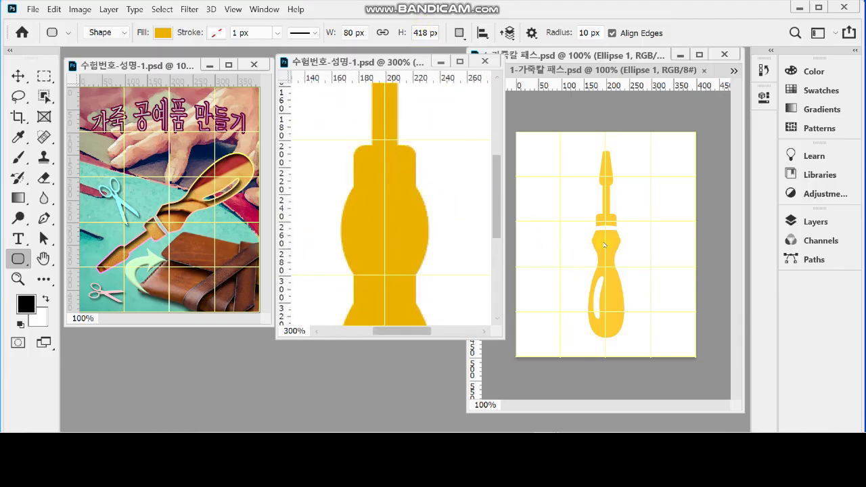
left_click_drag(404, 229, 409, 189)
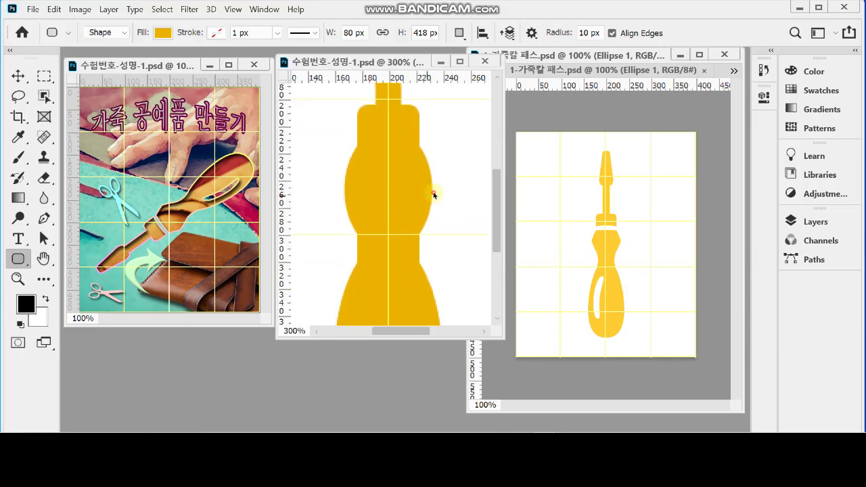
left_click(432, 193, "ctrl")
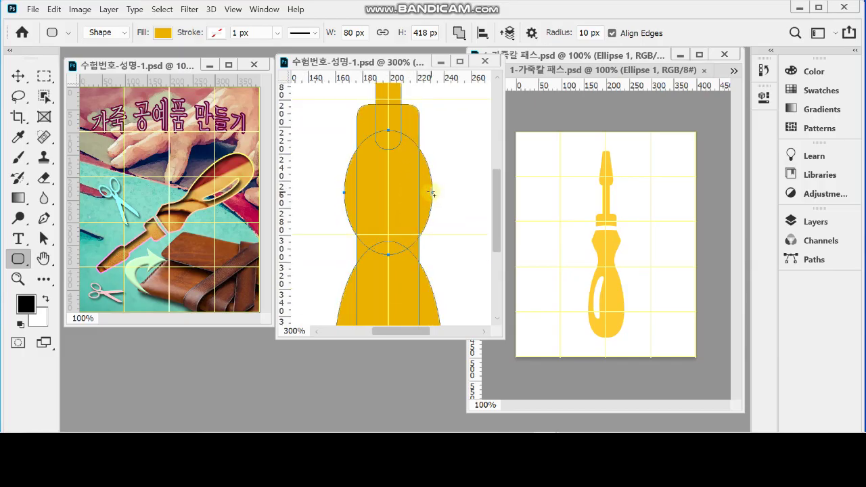
left_click_drag(432, 193, 453, 205)
left_click(44, 218)
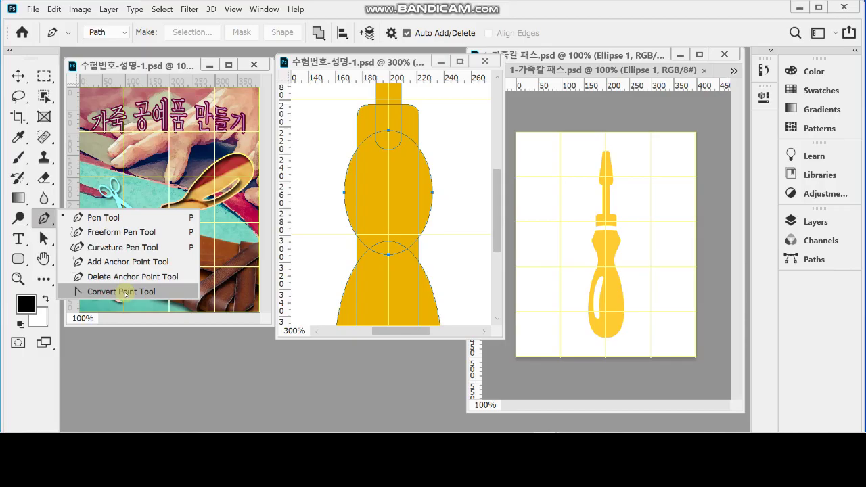
left_click(126, 292)
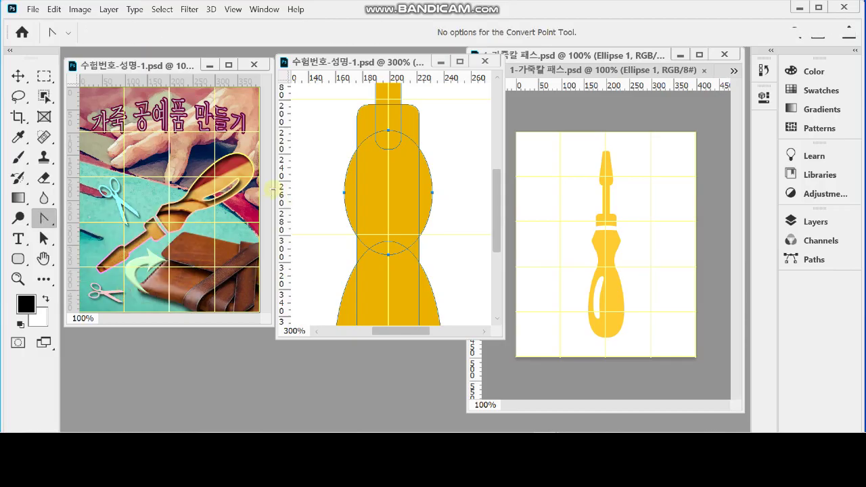
left_click(344, 194)
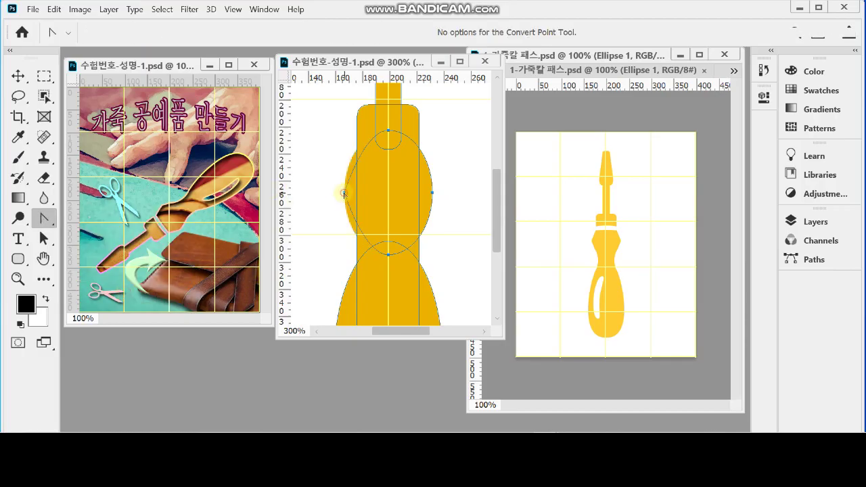
left_click(432, 193)
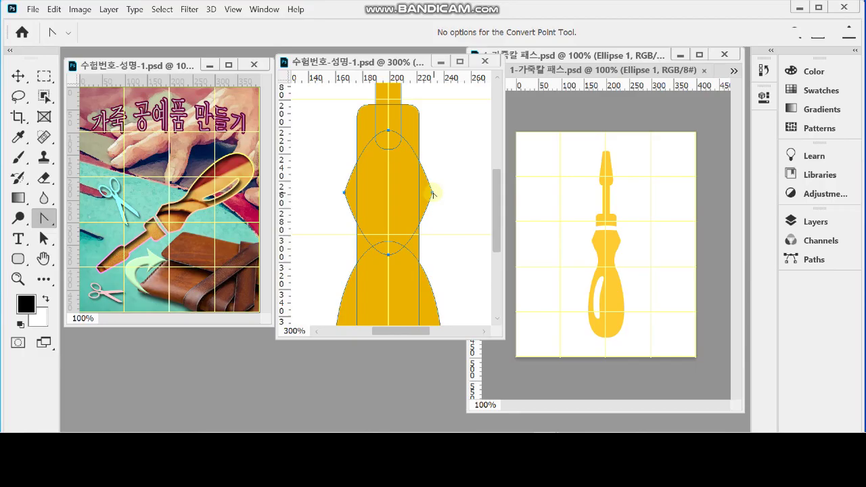
Step: Directly select the large ellipse's two side anchors and move them down 25 px, plus a further 3 px nudge, forming a teardrop handle
left_click(44, 239)
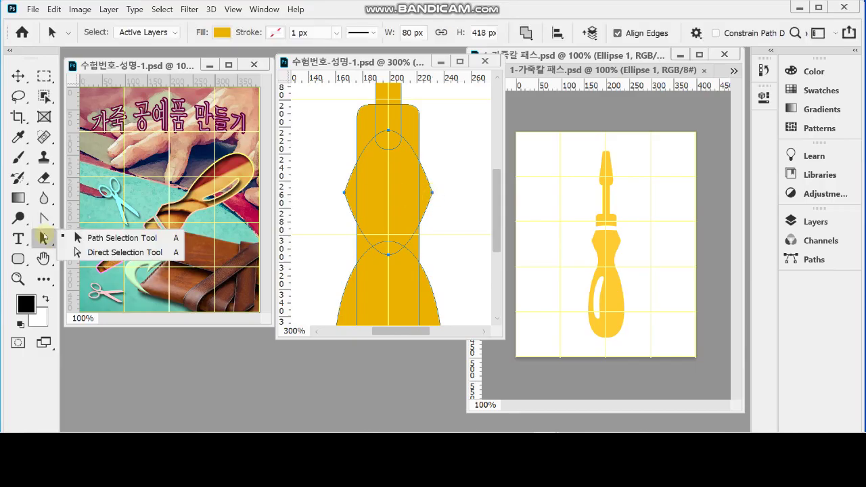
left_click(113, 254)
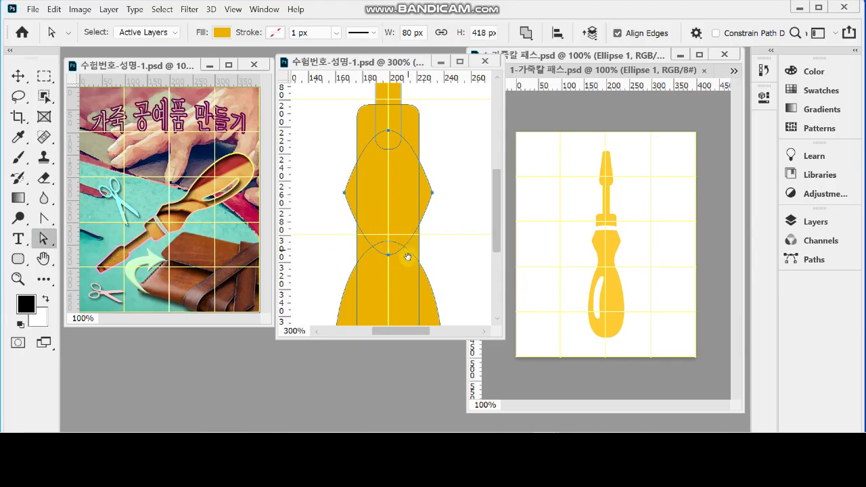
scroll(408, 257, "down", 6)
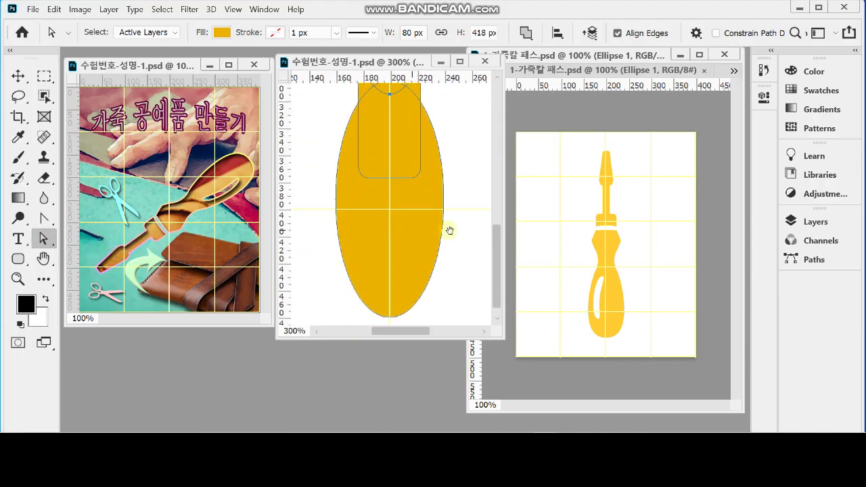
left_click_drag(502, 338, 528, 370)
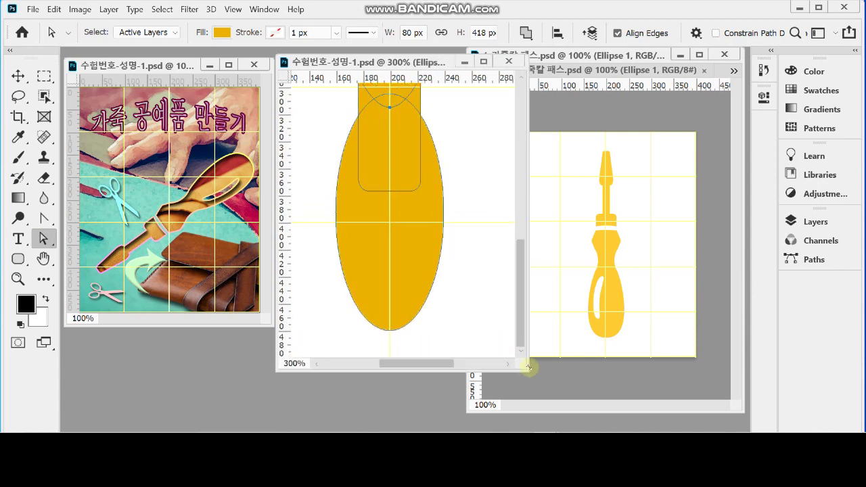
left_click_drag(325, 217, 468, 249)
left_click_drag(316, 203, 450, 251)
left_click(449, 216)
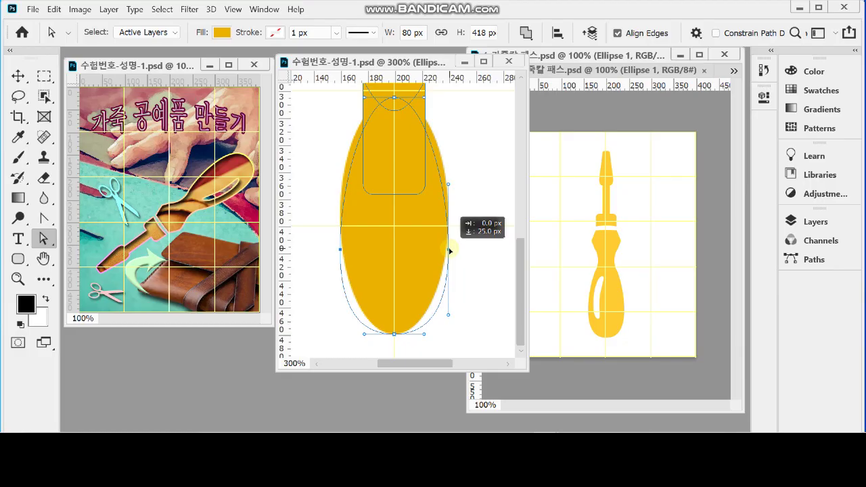
left_click_drag(451, 250, 450, 250)
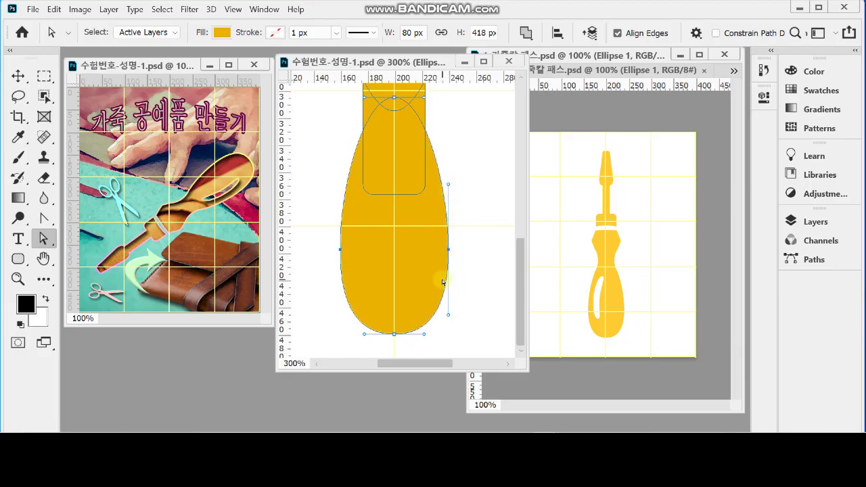
key("Down")
key("Down")
key("Down")
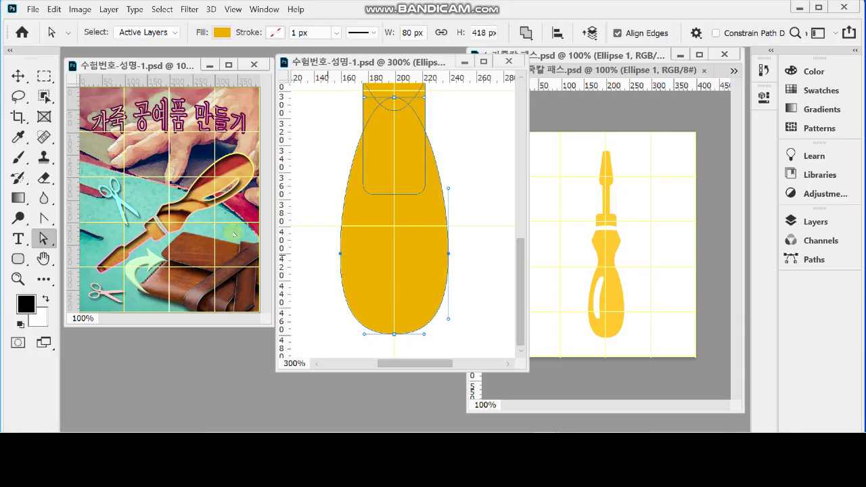
Step: Minimize the finished poster's window, move the working document clear of the reference document, and enlarge the reference knife to 200%
left_click(209, 65)
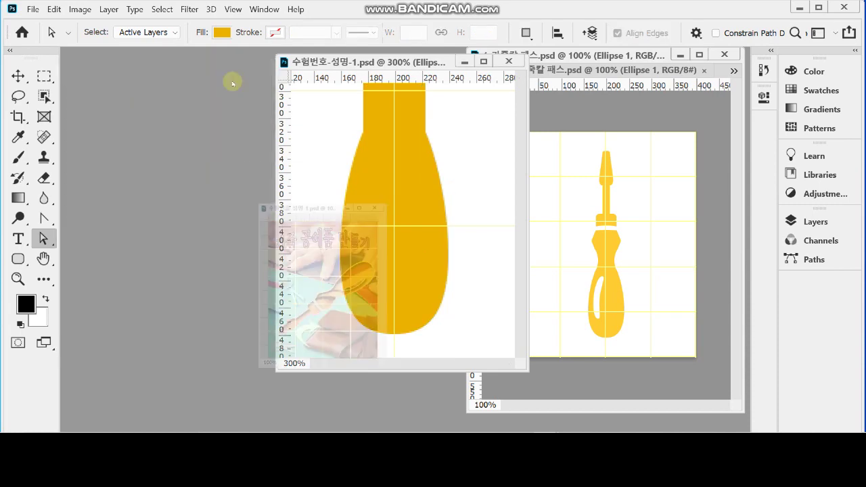
left_click_drag(343, 61, 195, 65)
left_click(571, 218)
mouse_move(612, 242)
left_mouse_down()
mouse_move(660, 251)
mouse_move(604, 188)
mouse_move(606, 169)
mouse_move(328, 129)
mouse_move(308, 185)
mouse_move(304, 177)
left_mouse_up()
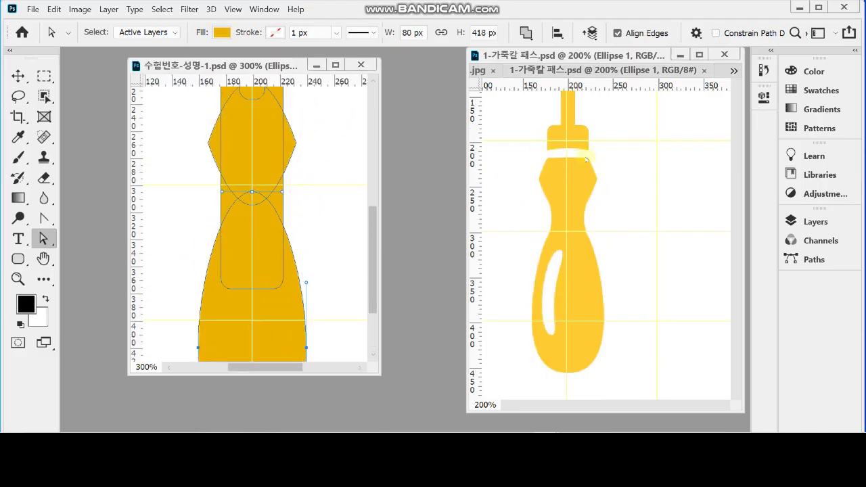
left_click_drag(319, 128, 321, 197)
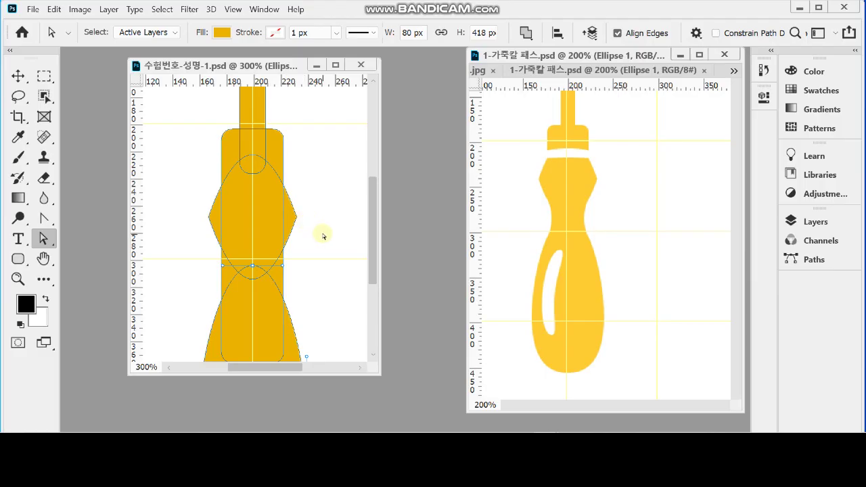
scroll(324, 236, "down", 3)
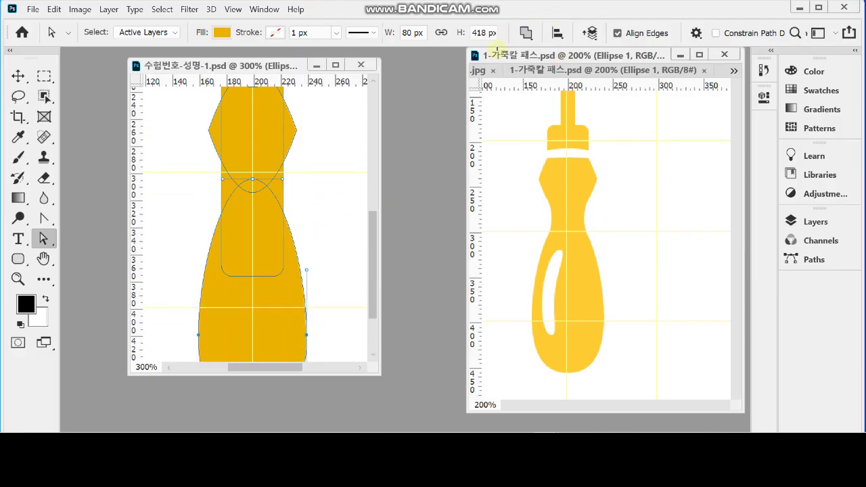
Step: Activate the Ellipse tool
left_click(17, 259)
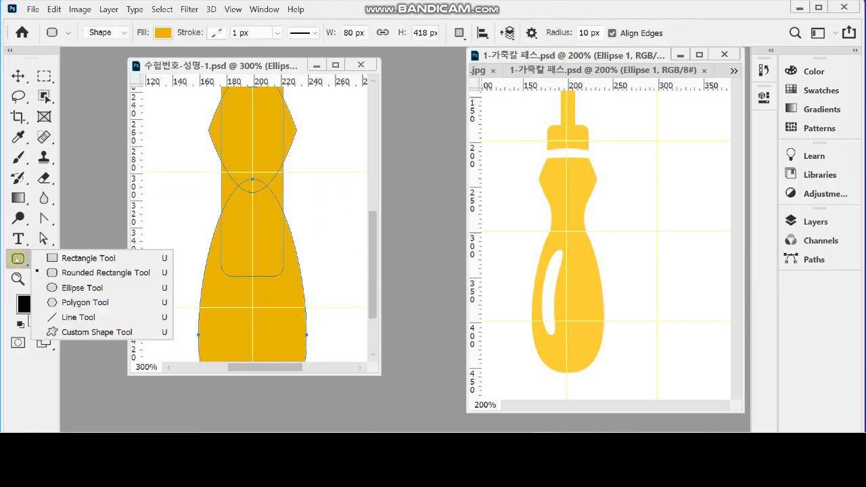
left_click(70, 287)
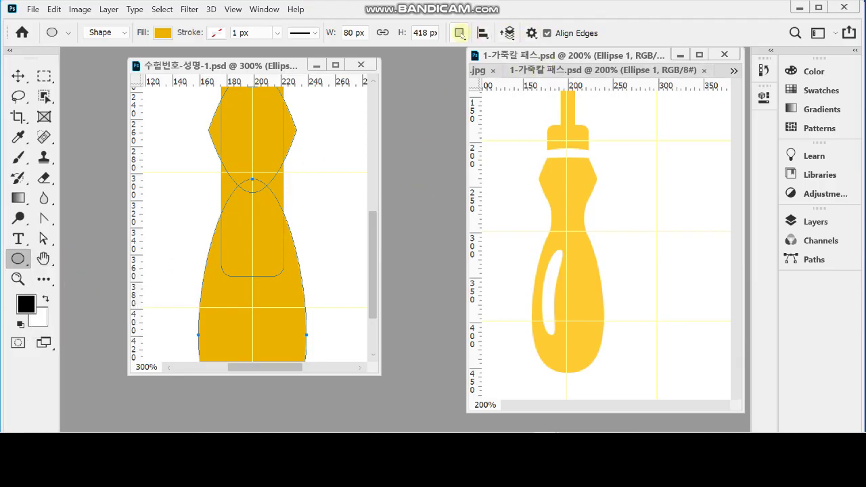
left_click(460, 33)
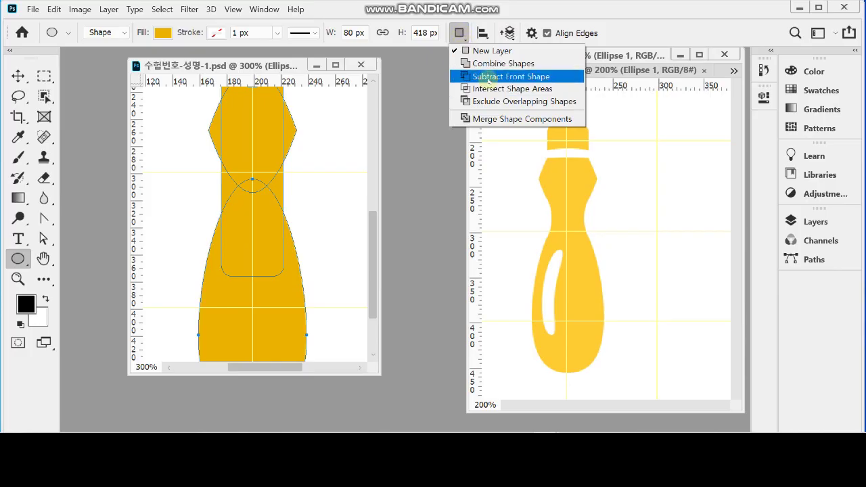
left_click(489, 78)
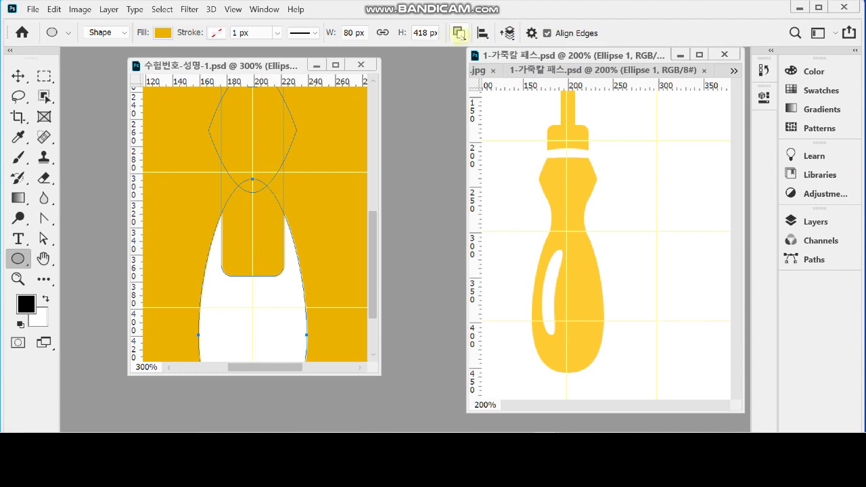
key("ctrl+minus")
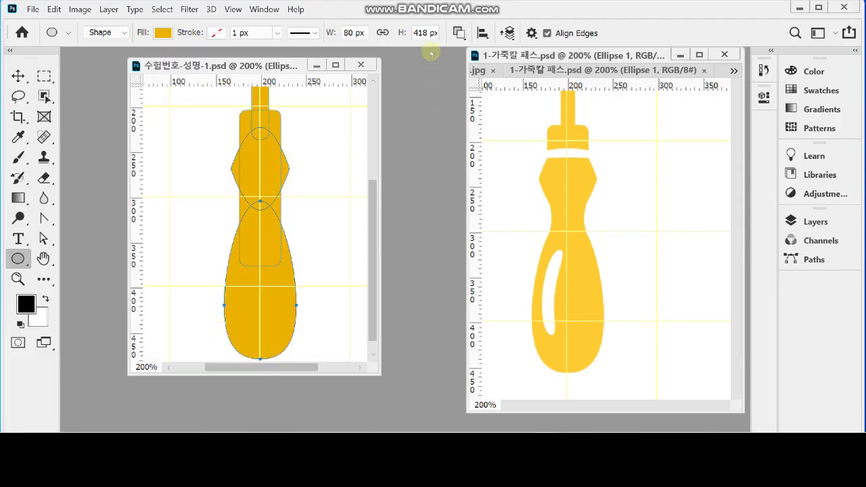
Step: Deselect the handle's anchors and draw a Subtract Front Shape ellipse about 69 × 18 px across the knife's collar above the pointed section
key("Return")
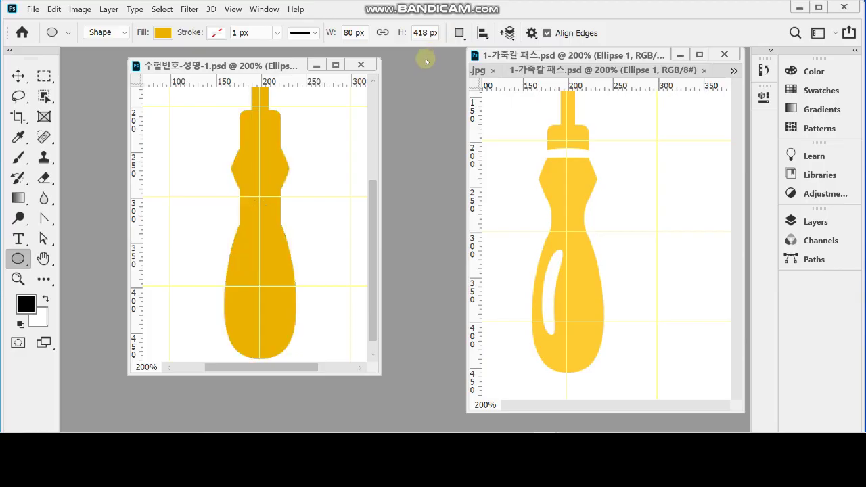
key("Return")
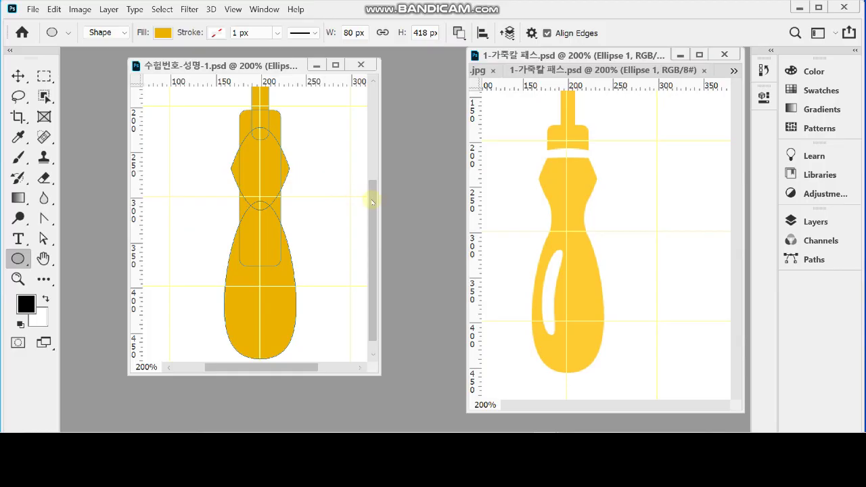
left_click(459, 33)
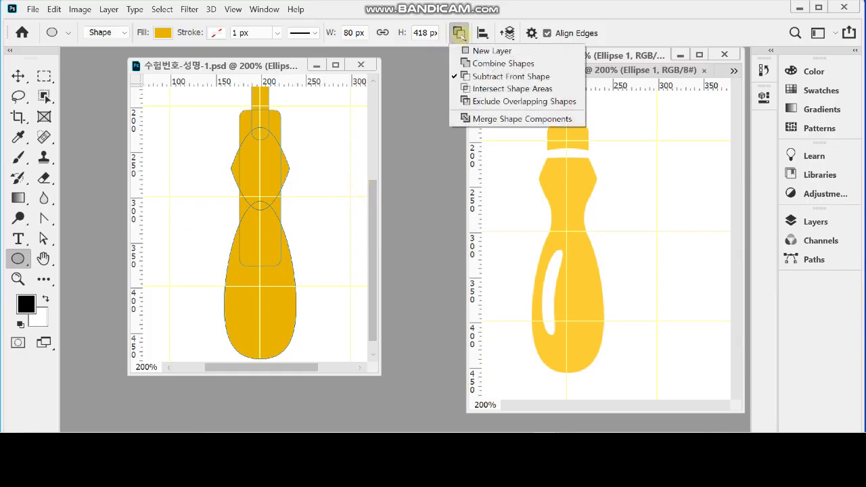
left_click(485, 77)
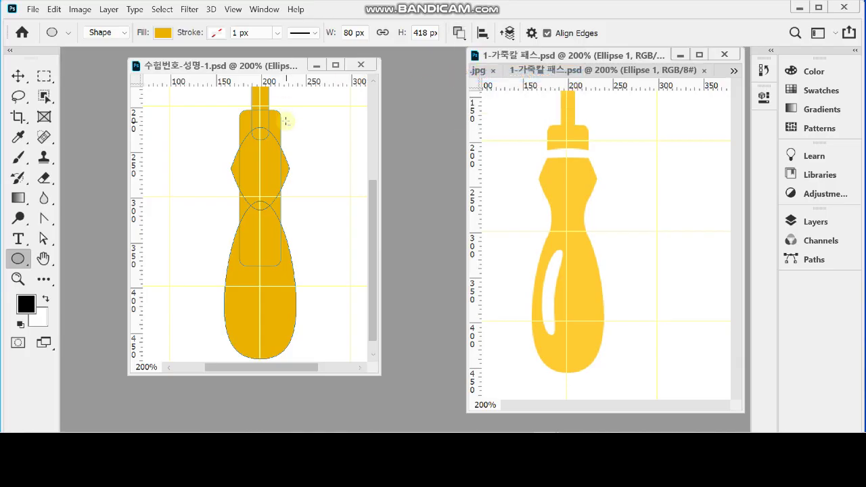
left_click(267, 165, "ctrl")
left_click_drag(273, 155, 276, 192)
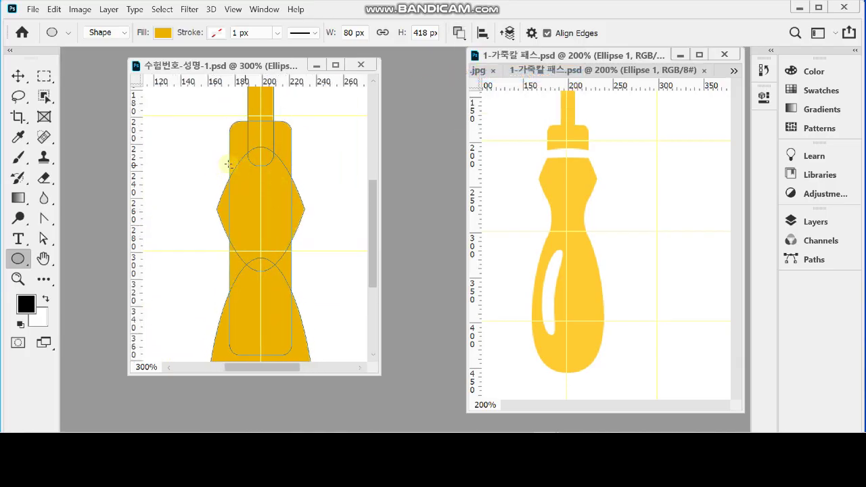
left_click_drag(220, 149, 311, 172)
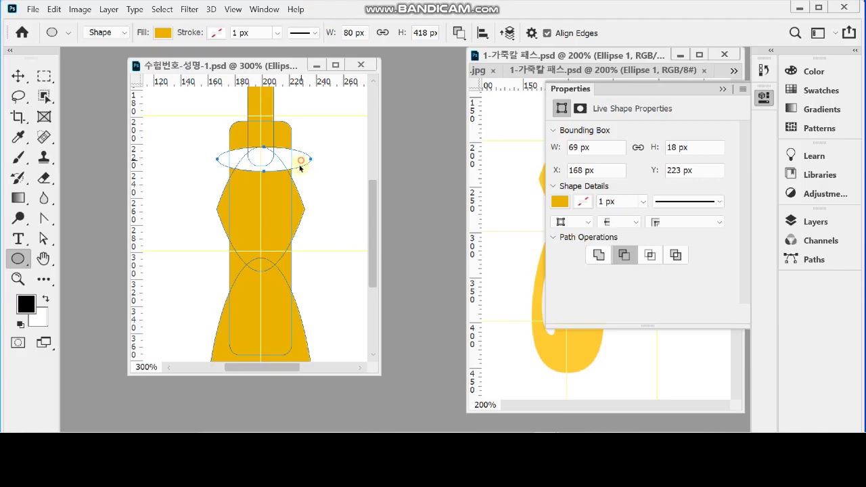
Step: Nudge the subtracted ellipse down 9 px to Y 232 px
key("Down")
key("Down")
key("Down")
key("Down")
key("Down")
key("Down")
key("Down")
key("Down")
key("Down")
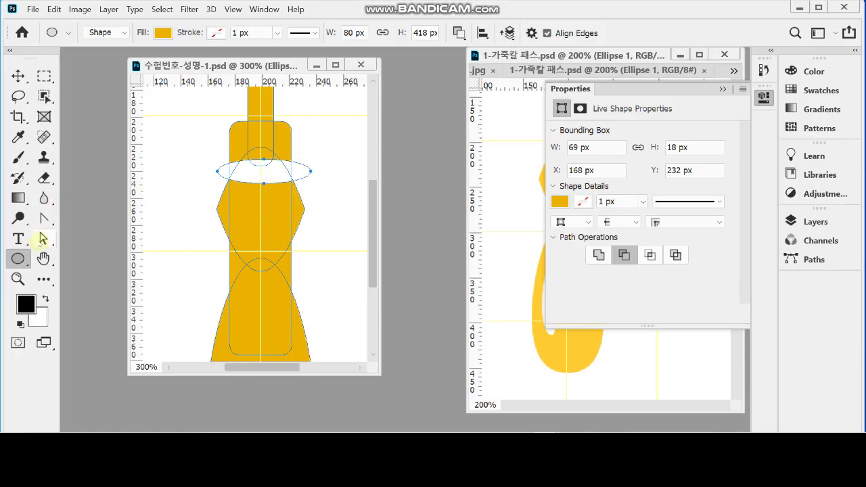
Step: Raise the subtracted ellipse's lower anchor to turn the cut-out into a thin upward-curving band, and close its properties
key("a")
left_click(264, 183)
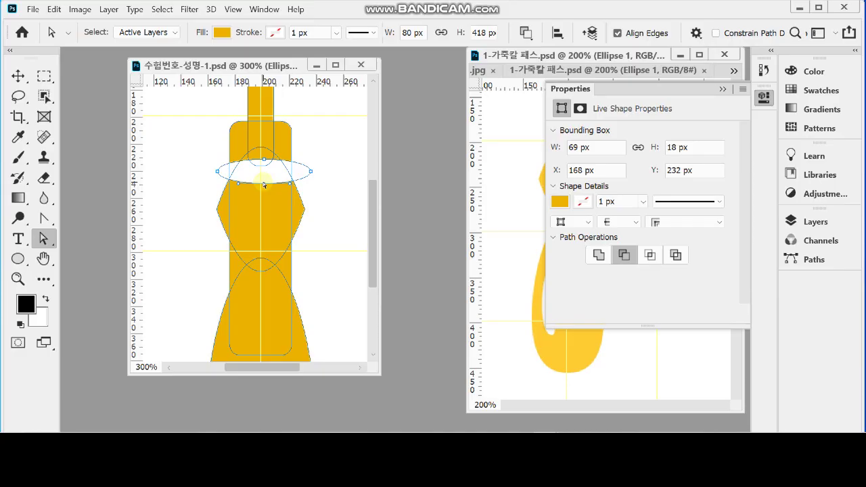
left_click_drag(264, 186, 264, 175)
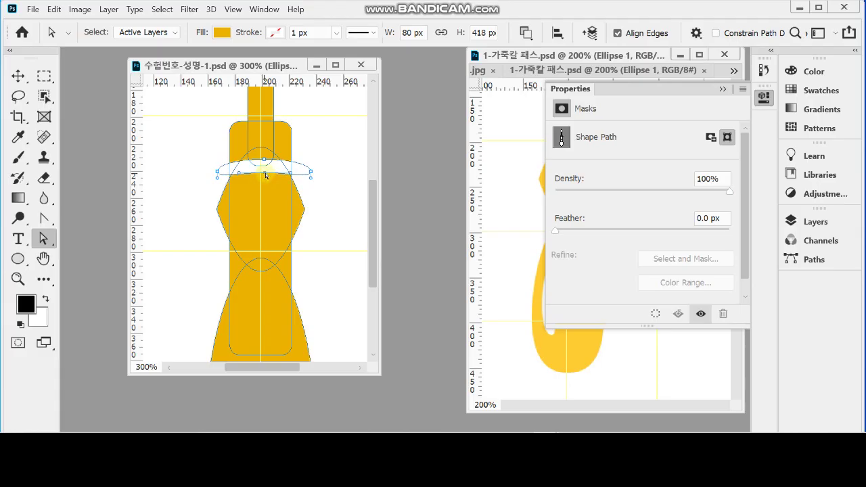
left_click(764, 97)
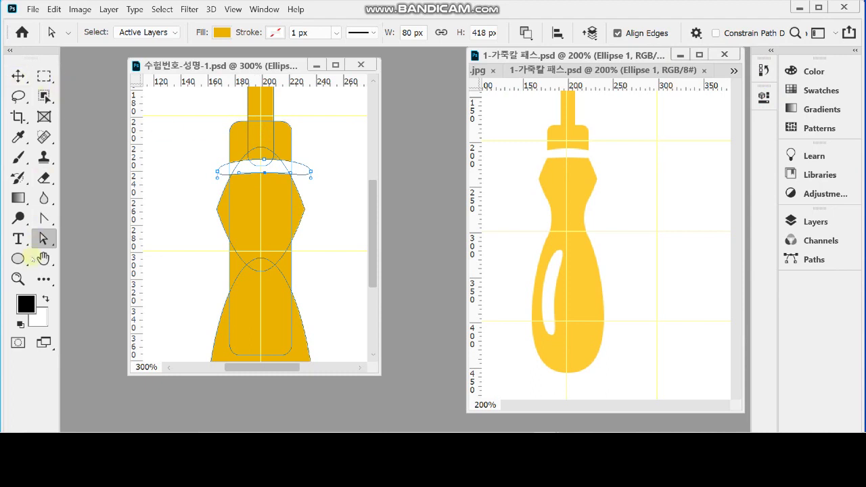
Step: Shift the curved cut-out slightly left to center it on the vertical guide, and deselect its anchor points
left_click(306, 176)
left_click_drag(306, 175, 305, 176)
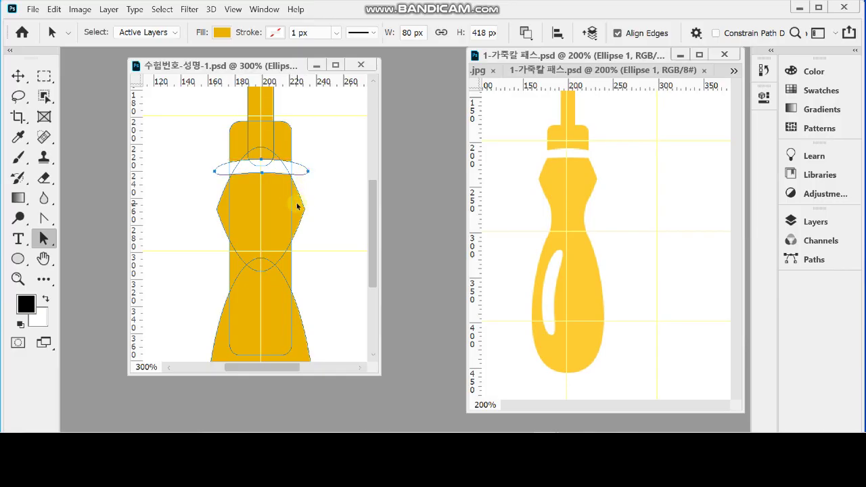
left_click_drag(277, 248, 283, 211)
key("Return")
key("Return")
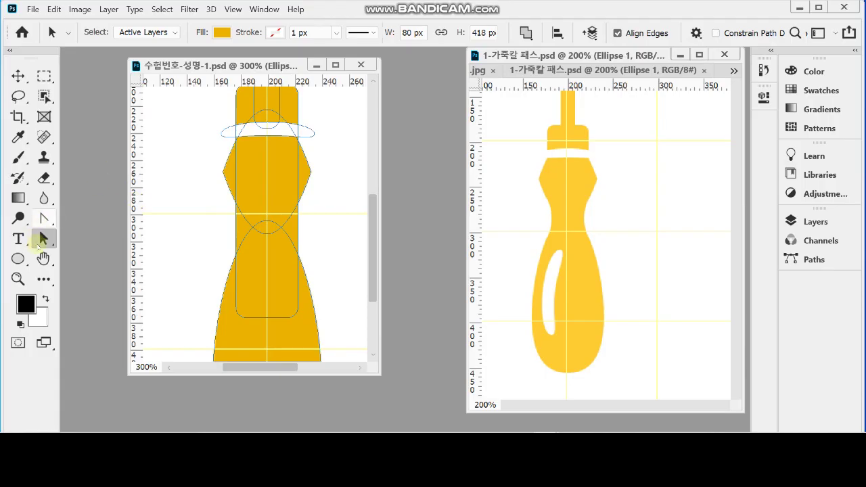
Step: Draw a Subtract Front Shape ellipse about 59 × 89 px against one side of the knife handle's narrow waist and fine-tune its horizontal position
left_click(17, 259)
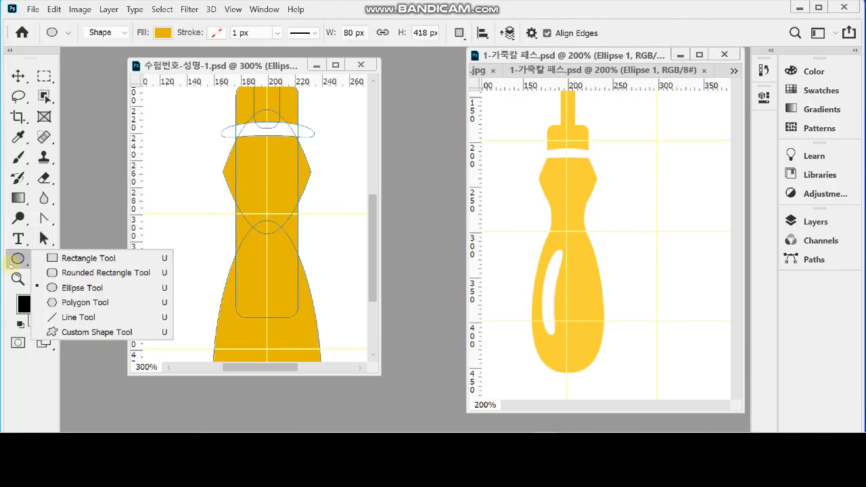
left_click(81, 288)
left_click(250, 238, "alt")
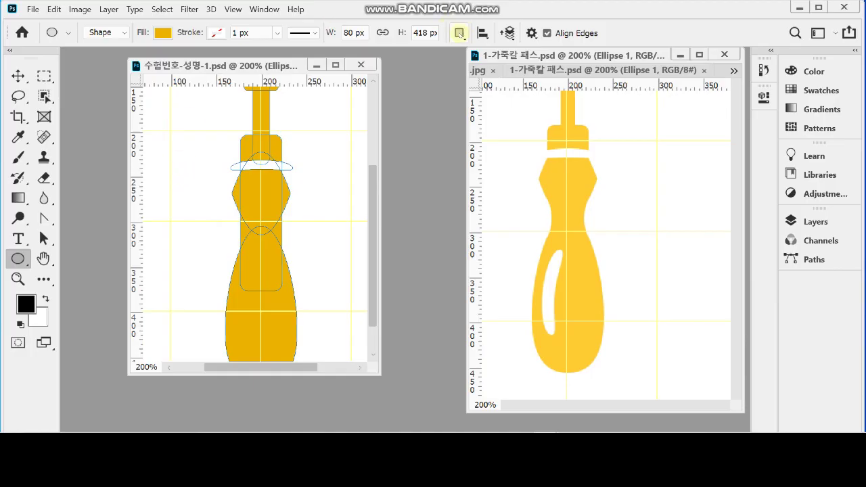
left_click(460, 32)
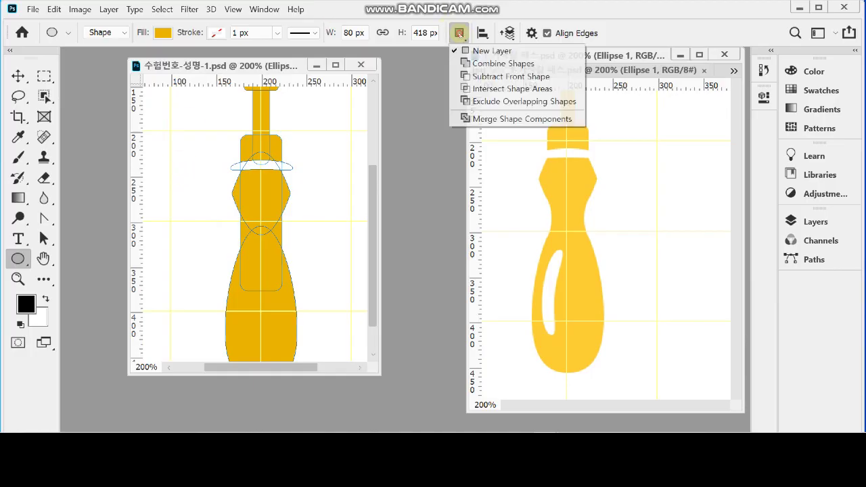
left_click(473, 76)
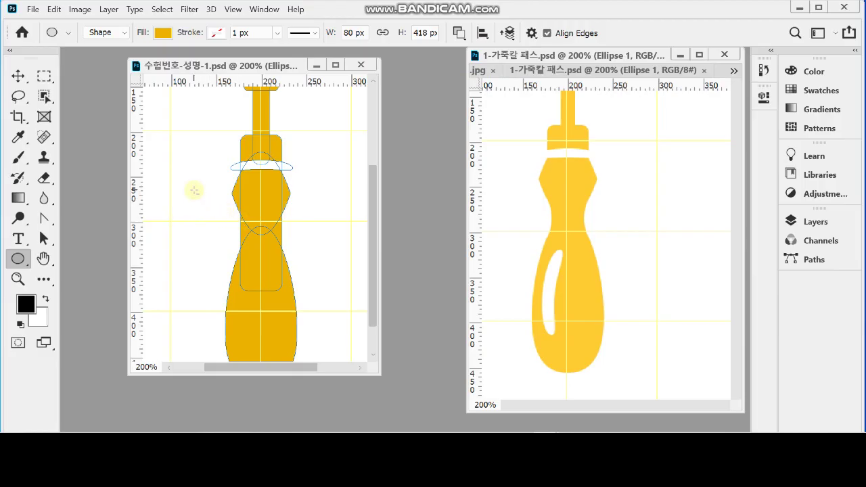
left_click_drag(191, 191, 244, 271)
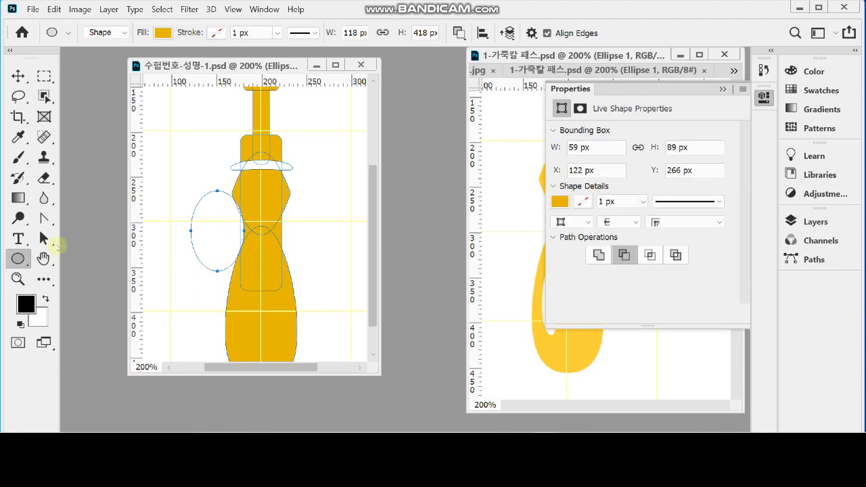
key("Left")
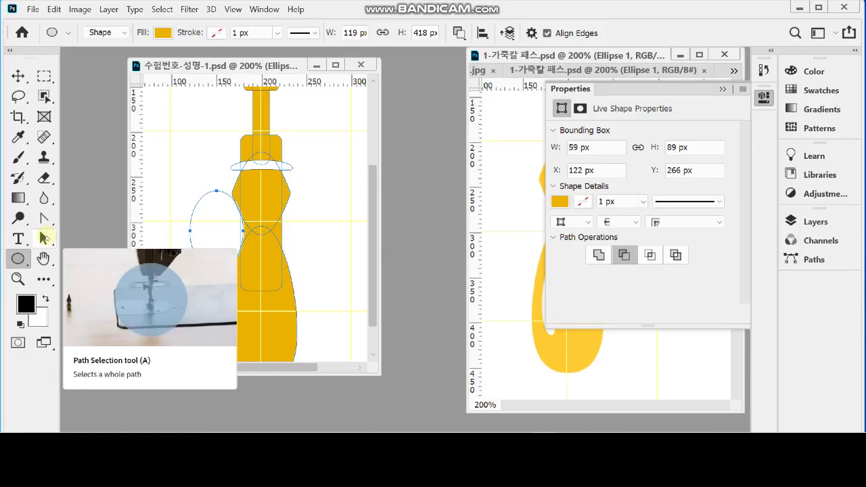
left_click(764, 96)
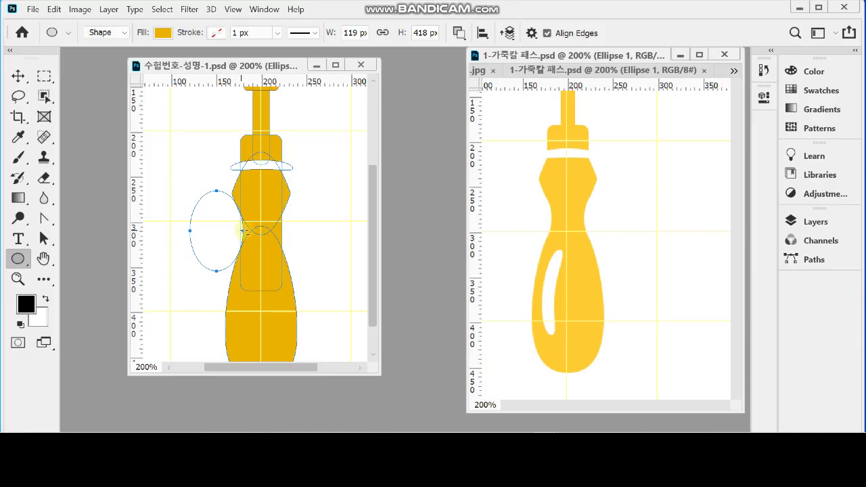
key("ctrl+Right")
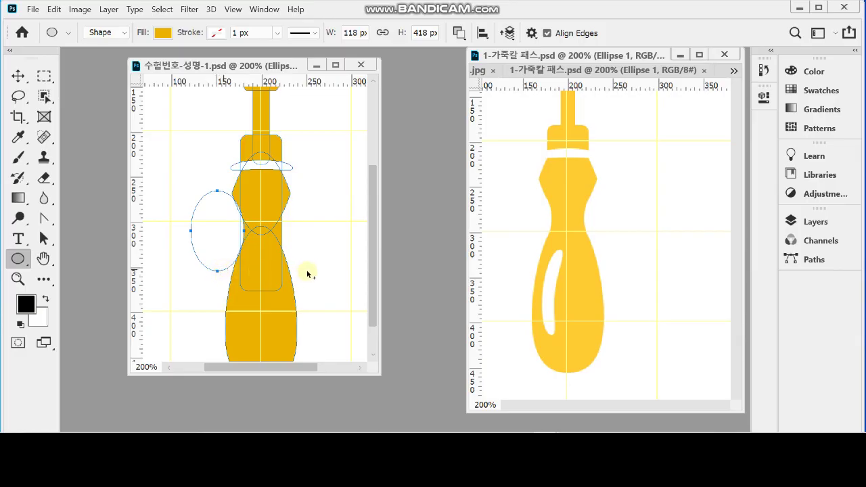
Step: Duplicate the waist ellipse to the opposite side of the handle, nudge it into a mirrored position, and deselect its anchors
left_click_drag(224, 272, 316, 273)
key("shift+Left")
key("Right")
key("Right")
key("Right")
key("Right")
key("Right")
key("Right")
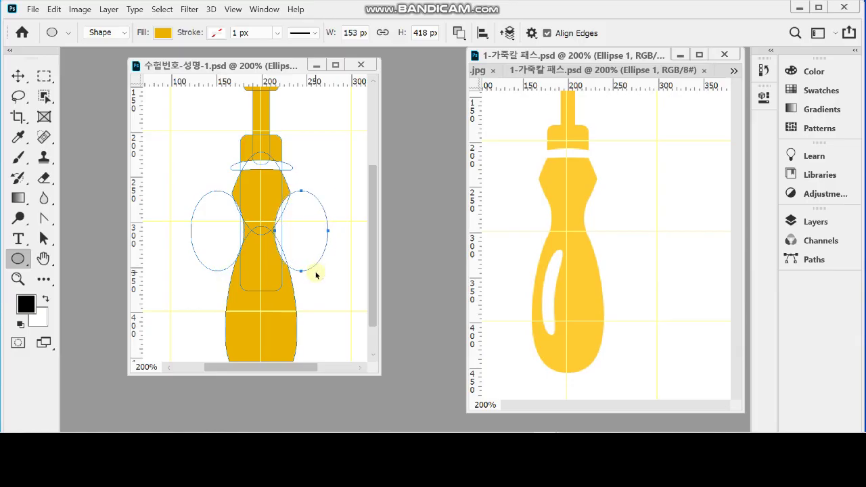
key("Right")
key("Right")
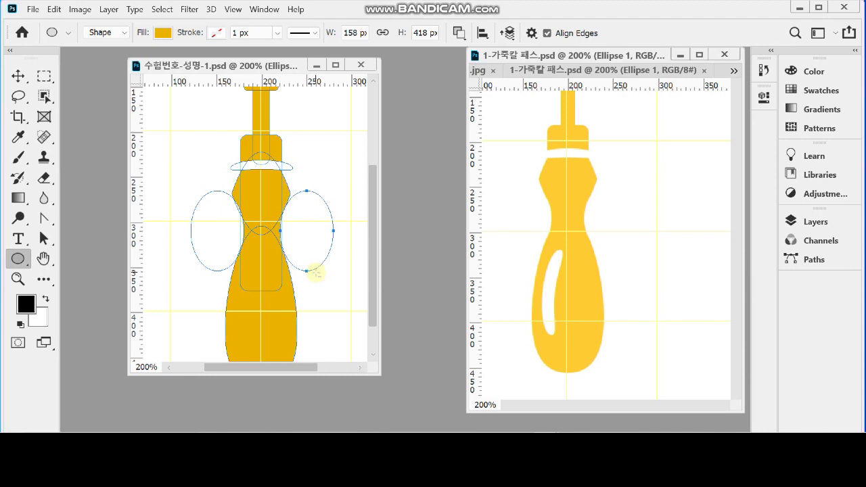
key("Left")
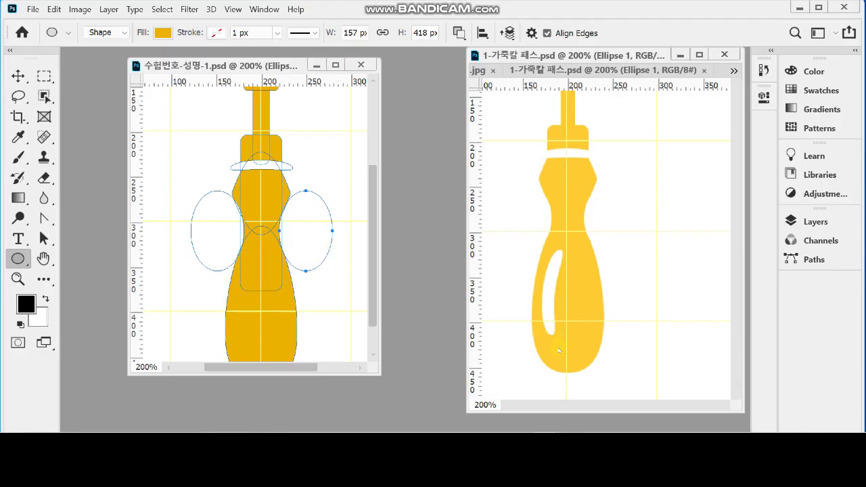
left_click_drag(292, 288, 298, 247)
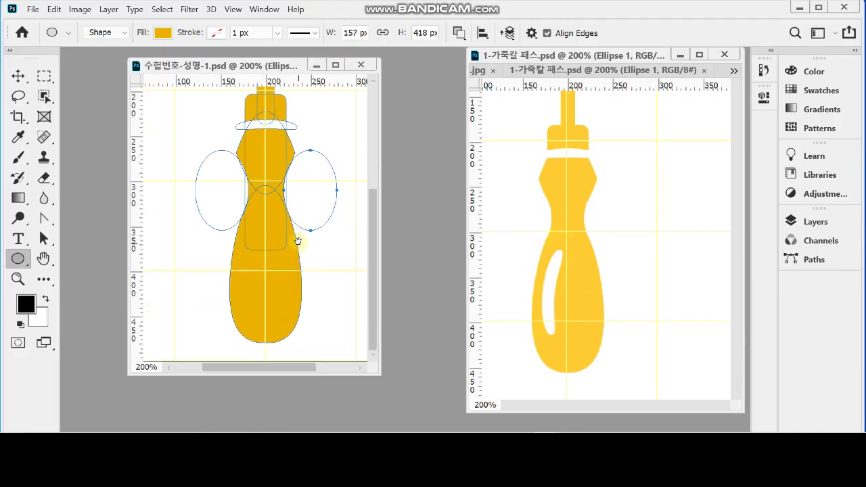
key("Return")
key("Return")
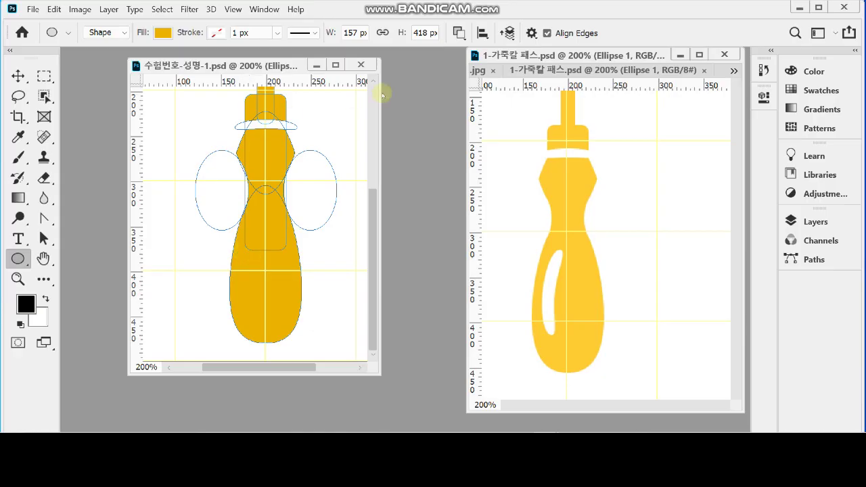
Step: Subtract a 30 × 95 px ellipse from the lower handle, raise it to Y 353 px, and close its properties
left_click(459, 33)
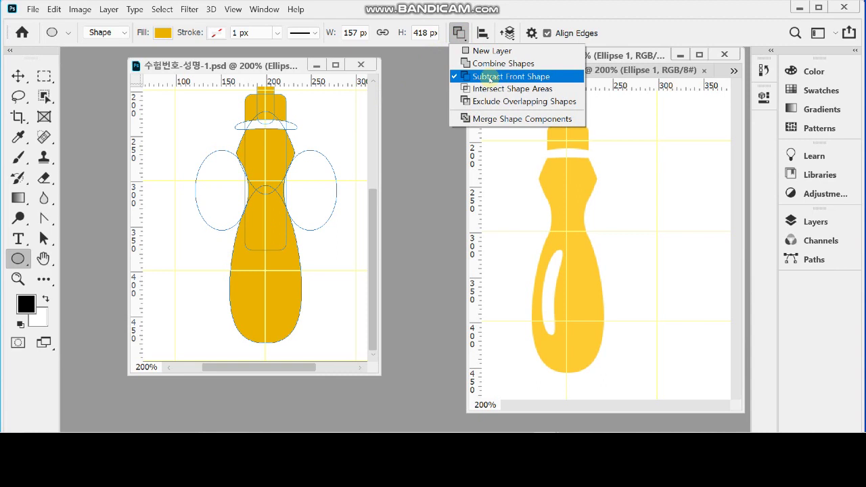
left_click(490, 78)
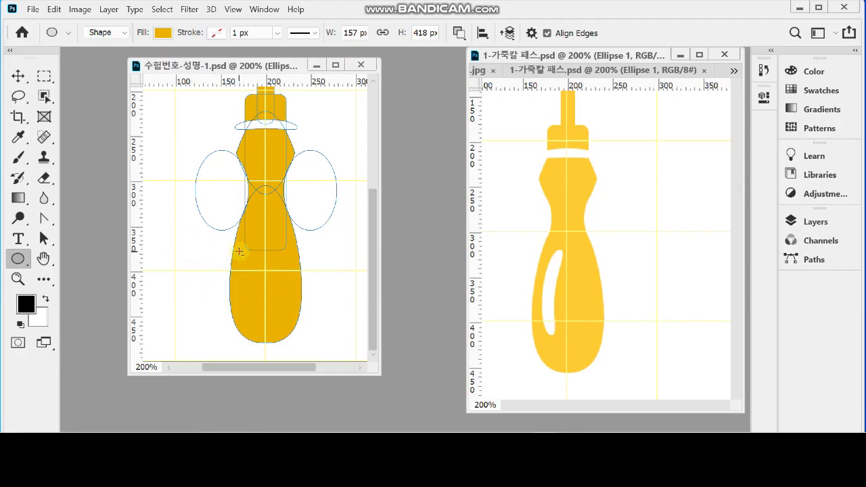
left_click(239, 252)
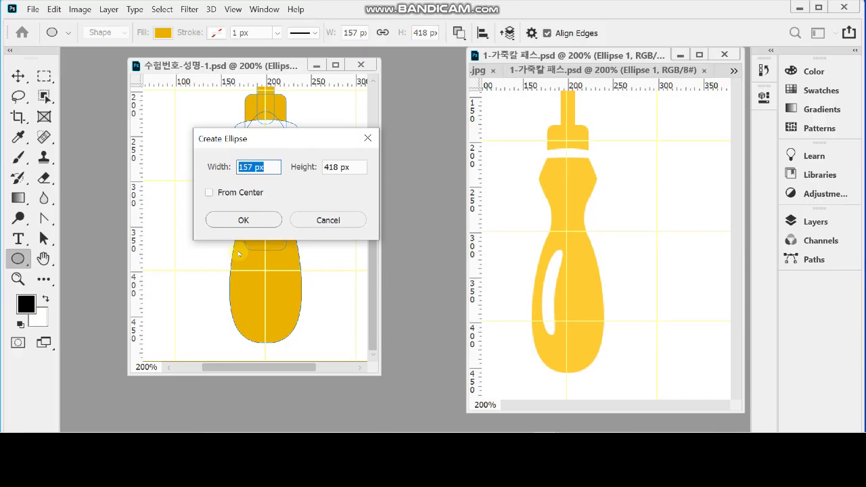
type("30")
key("Tab")
type("95")
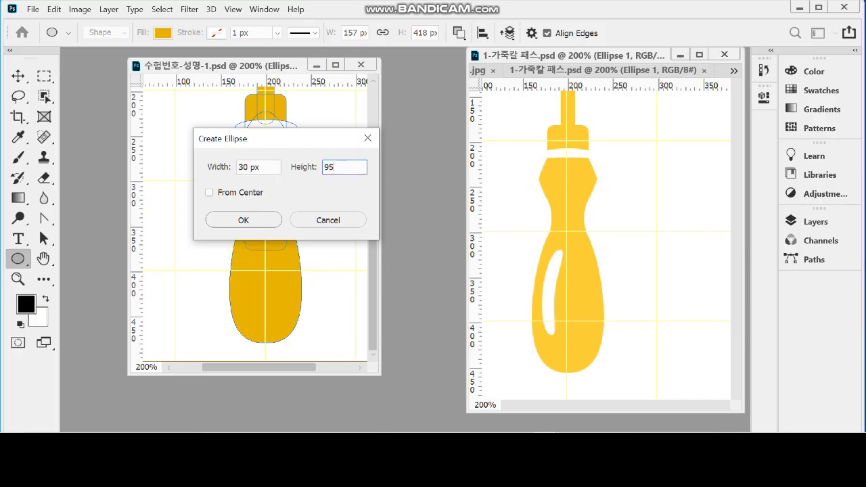
left_click(242, 220)
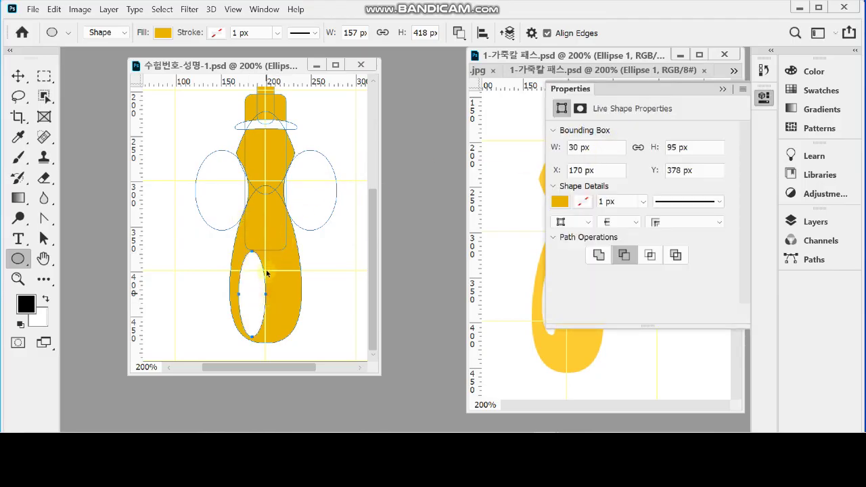
left_click_drag(266, 294, 265, 272)
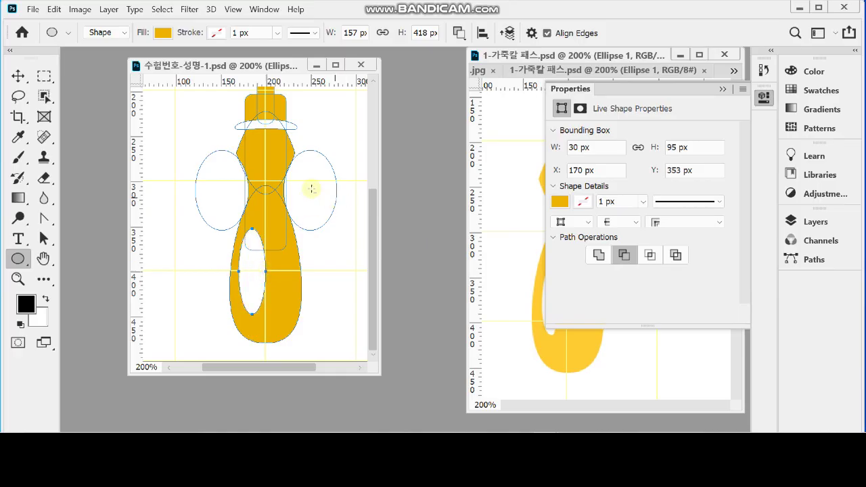
left_click(764, 97)
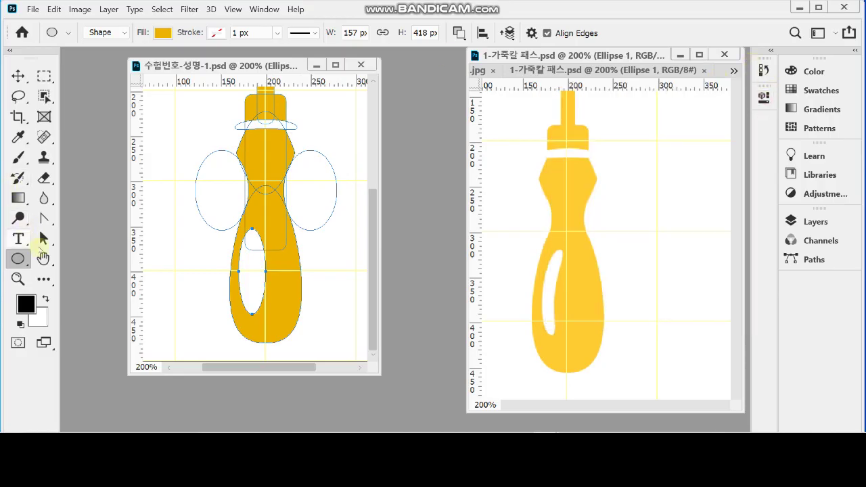
Step: Pull the right anchor of the lower handle's ellipse inward to turn the cut-out into a narrow crescent highlight
left_click(44, 238)
left_click(107, 251)
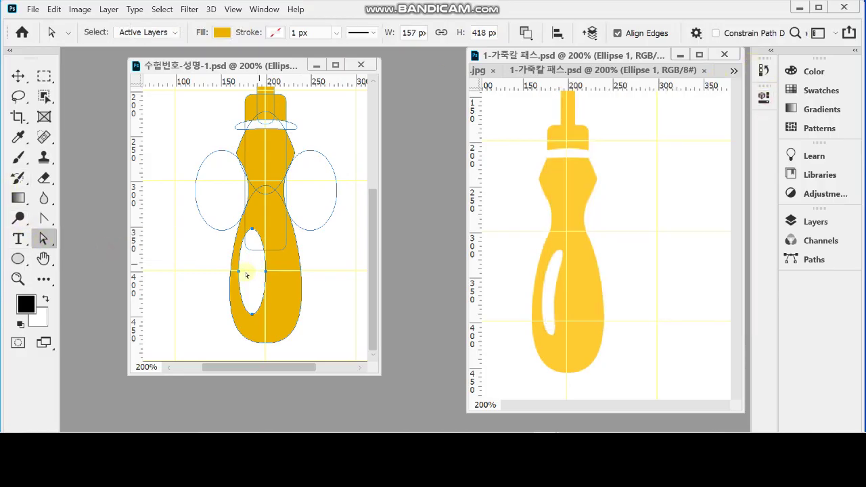
left_click(266, 271)
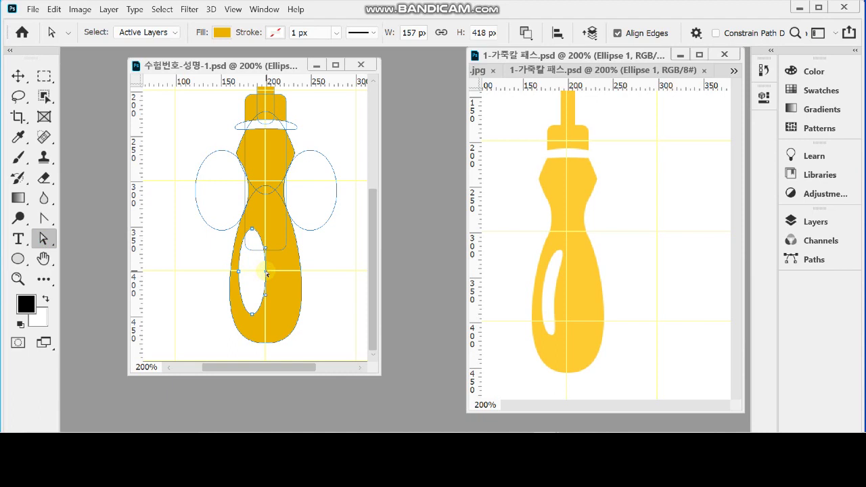
left_click_drag(267, 273, 251, 272)
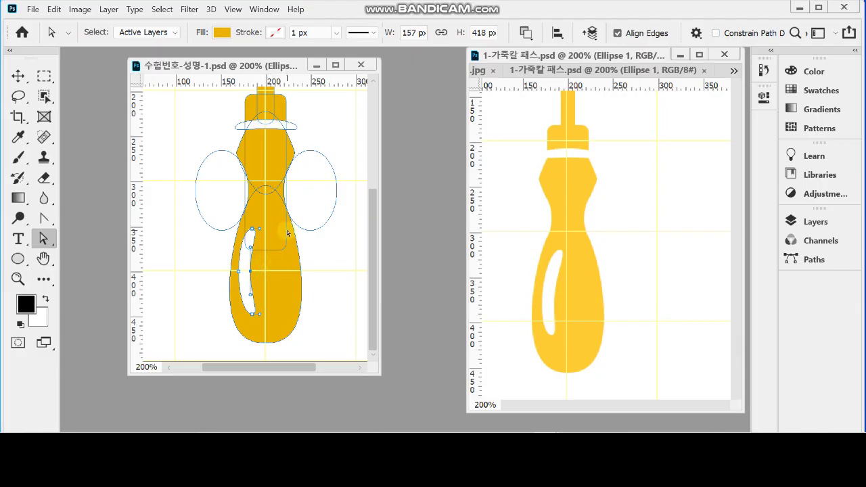
Step: Select the whole crescent cut-out path and set its free-transform rotation to 6°
right_click(43, 238)
left_click(108, 238)
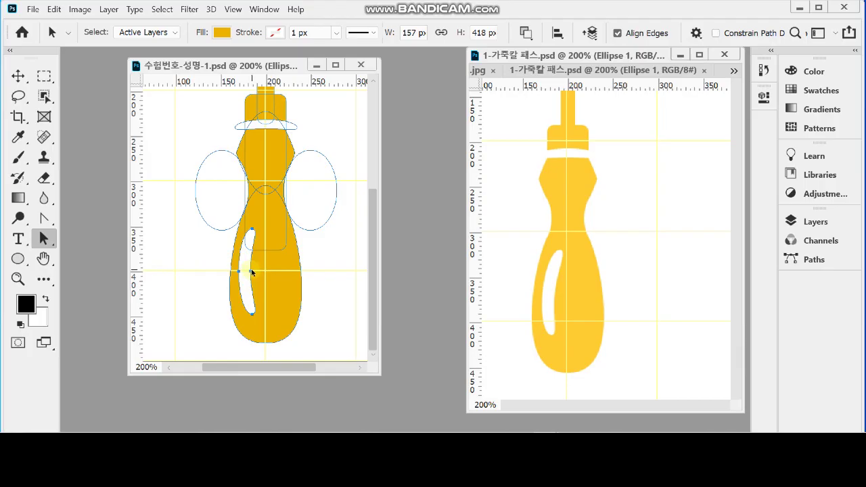
key("ctrl+t")
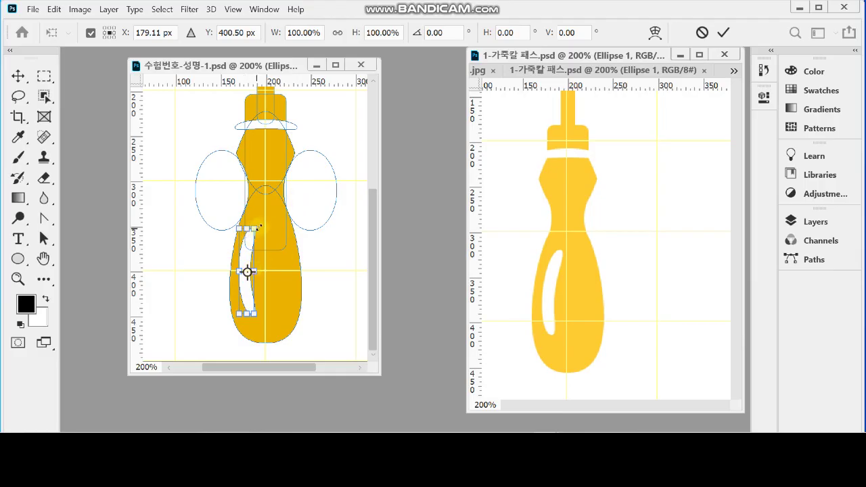
left_click_drag(263, 220, 262, 222)
left_click(461, 32)
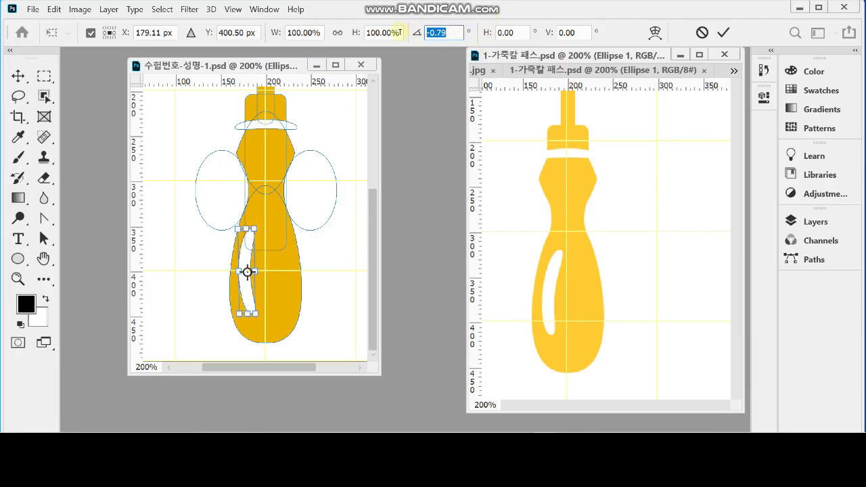
type("6")
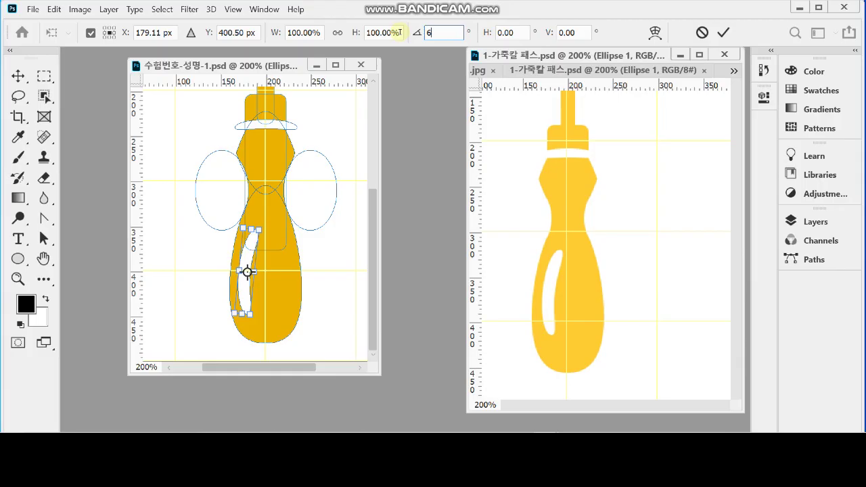
key("Return")
Step: Raise the crescent cut-out 3 px to Y 397.50 px and apply the transformation
key("Up")
key("Up")
key("Up")
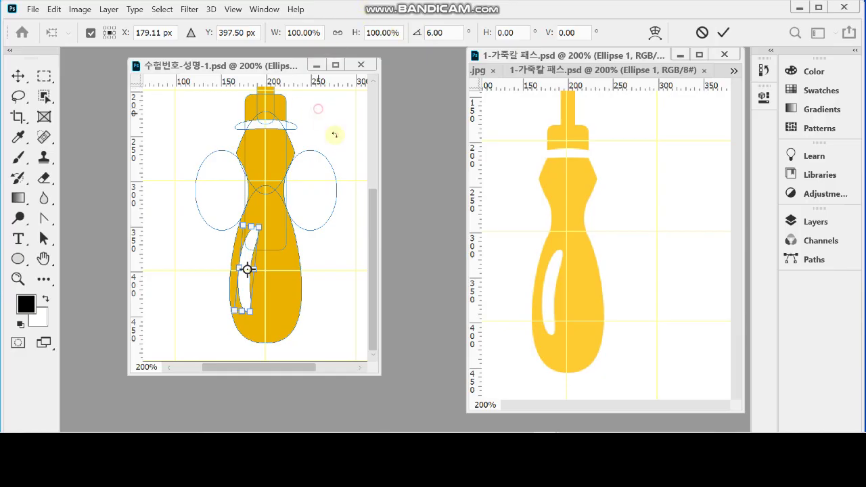
key("ctrl+minus")
key("Return")
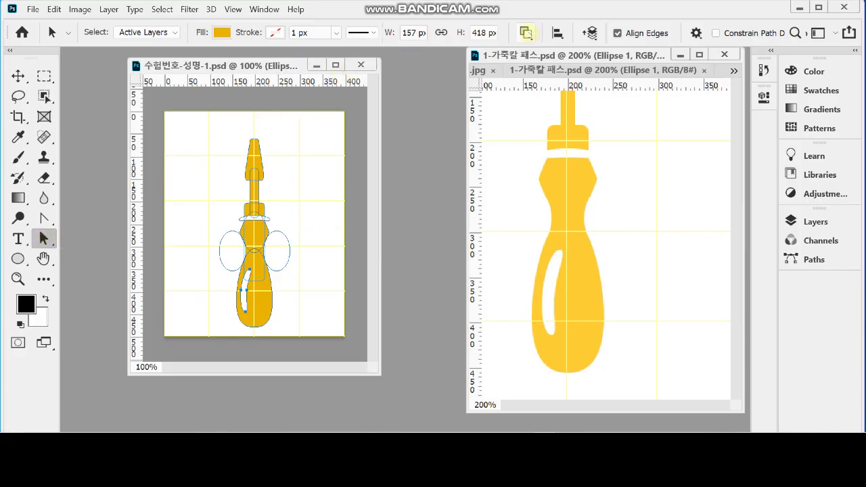
Step: Merge the knife's shape components into a single path and rotate the merged knife by -126°
left_click(526, 33)
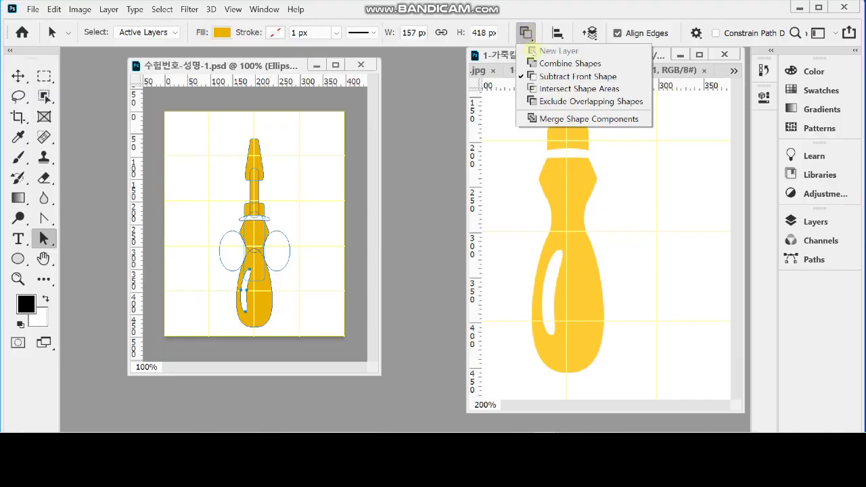
left_click(538, 119)
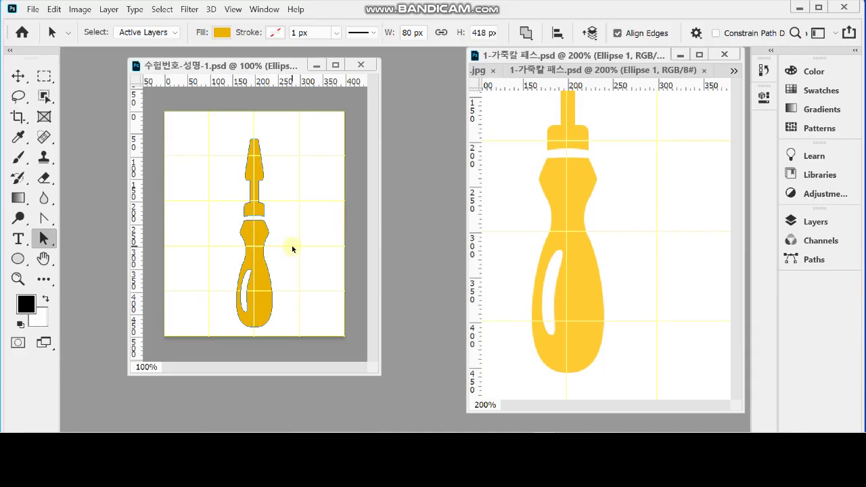
key("ctrl")
key("ctrl+t")
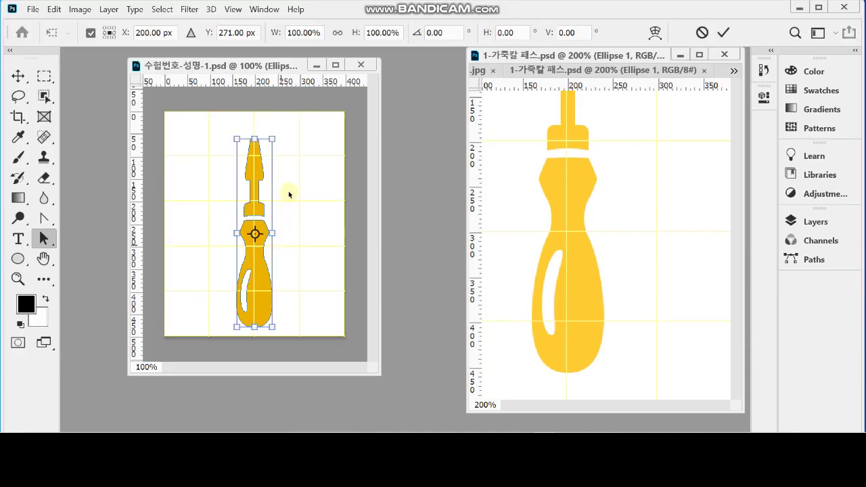
left_click(448, 32)
type("-126")
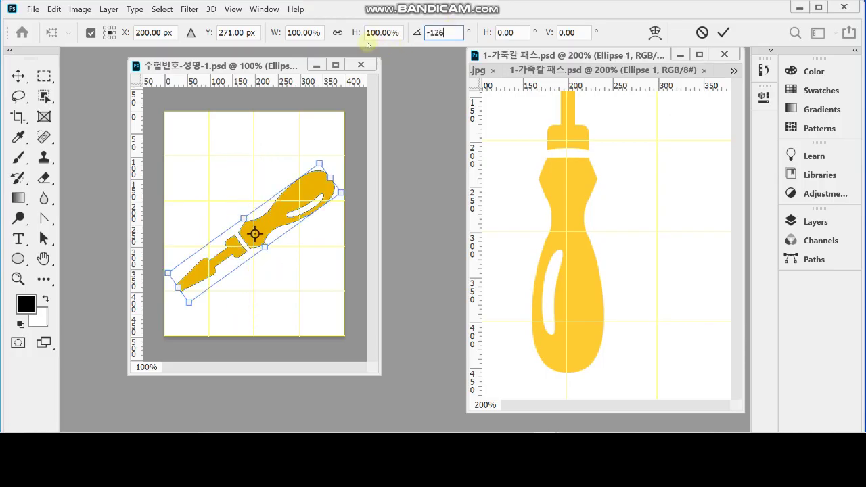
key("Return")
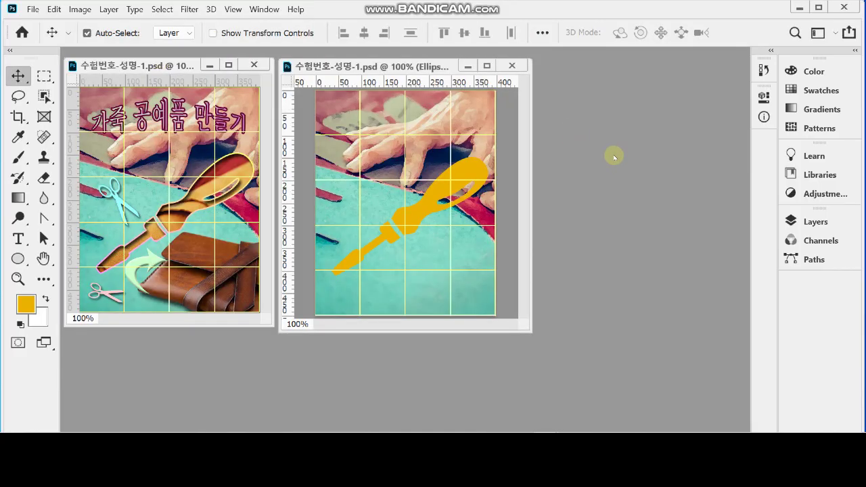
Step: Toggle the visibility of Layer 1 off and on to check the knife shape against the background
left_click(799, 221)
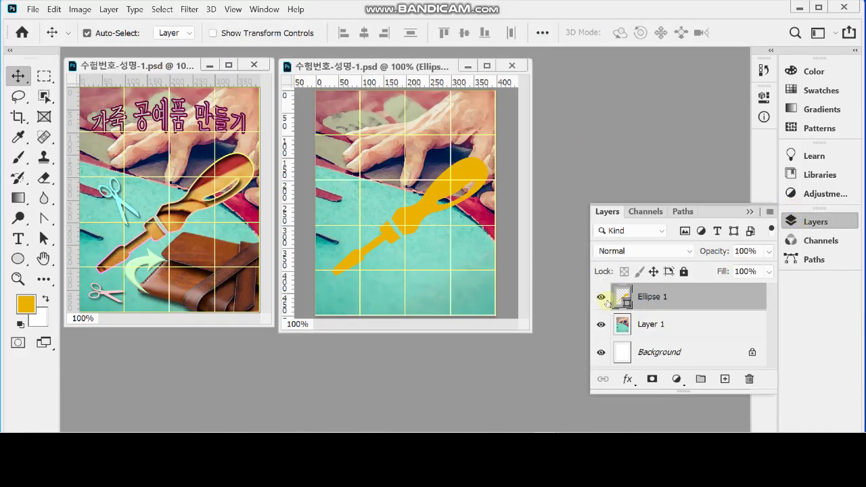
left_click(601, 324)
left_click(601, 325)
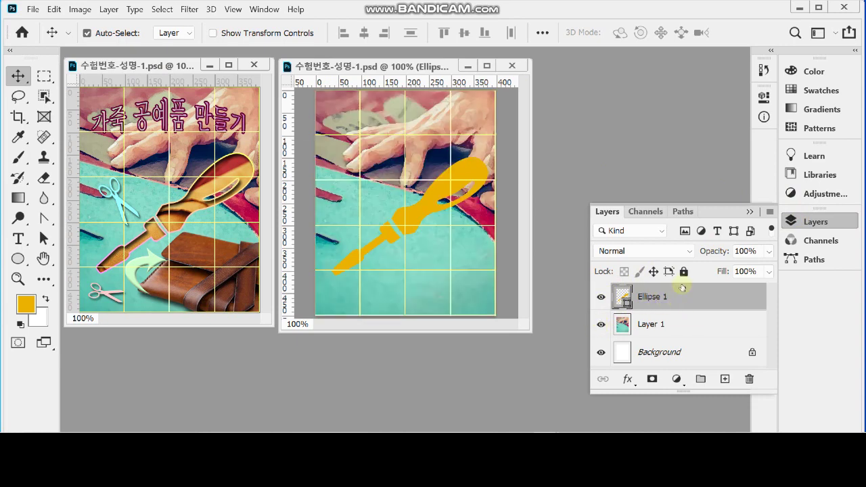
left_click(799, 221)
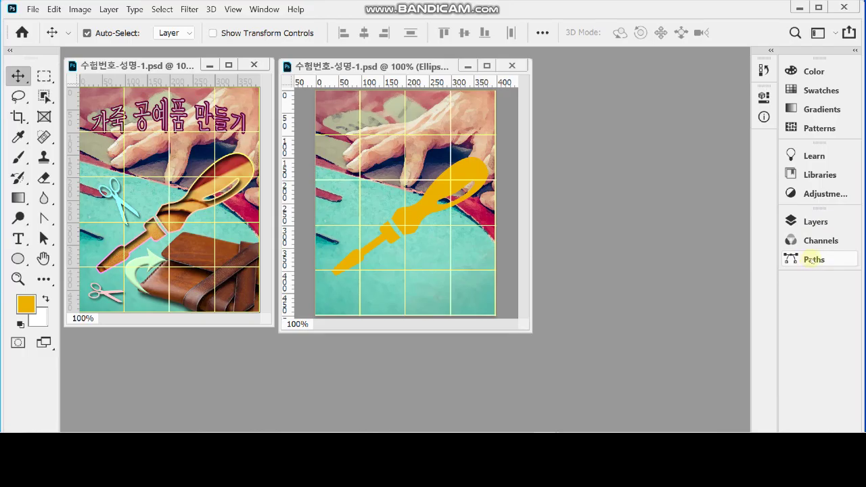
Step: Save the knife's shape path as a permanent path named 가죽칼 모양
left_click(813, 260)
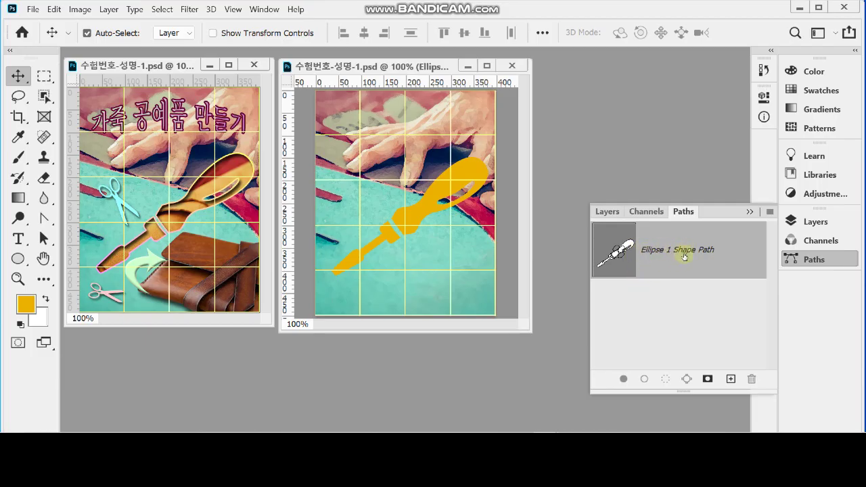
double_click(664, 251)
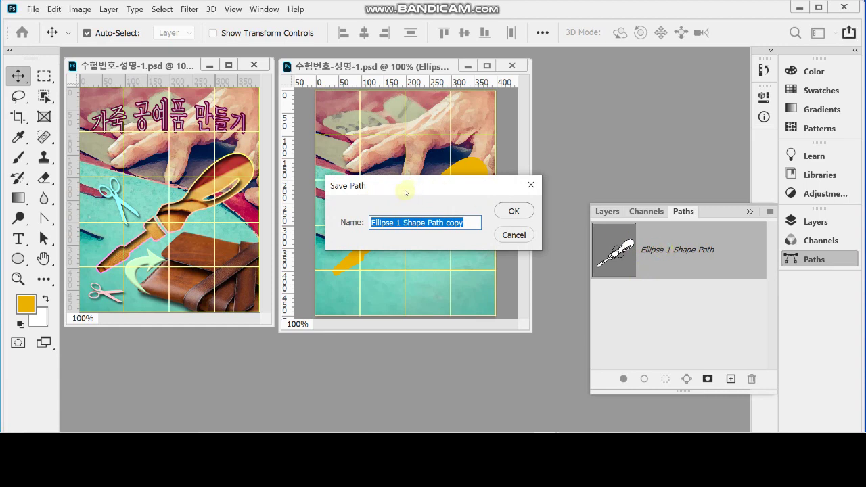
type("가죽칼 모형")
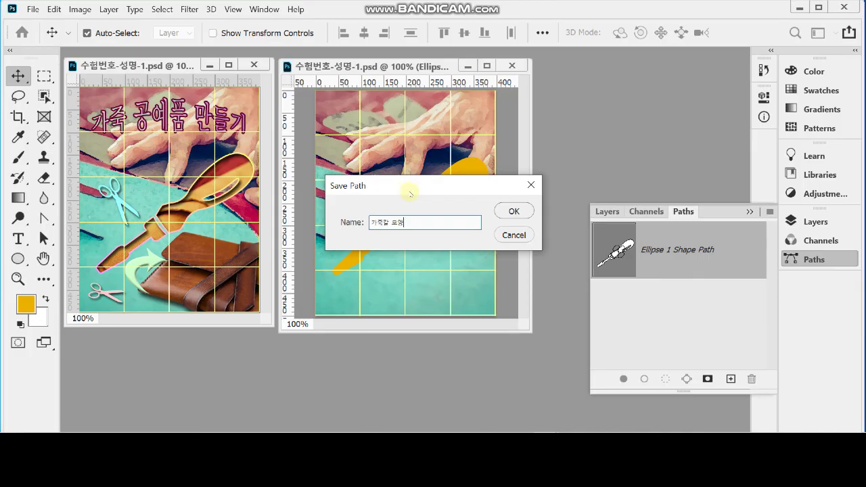
left_click(513, 211)
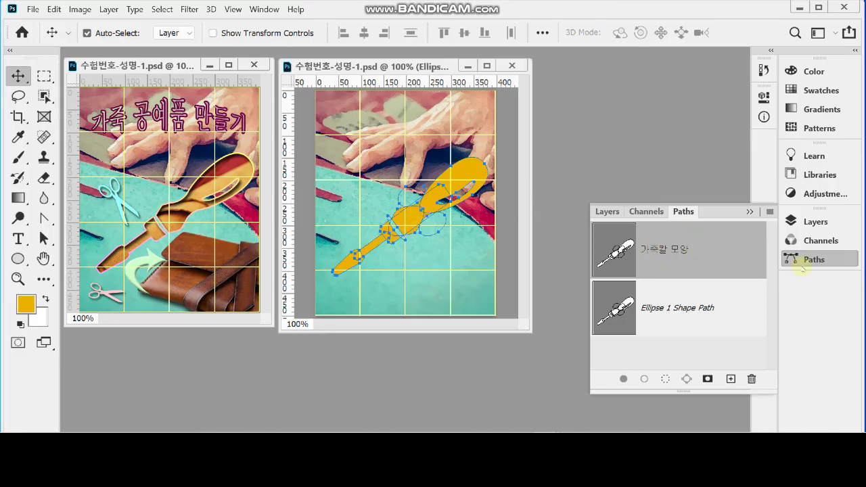
left_click(800, 261)
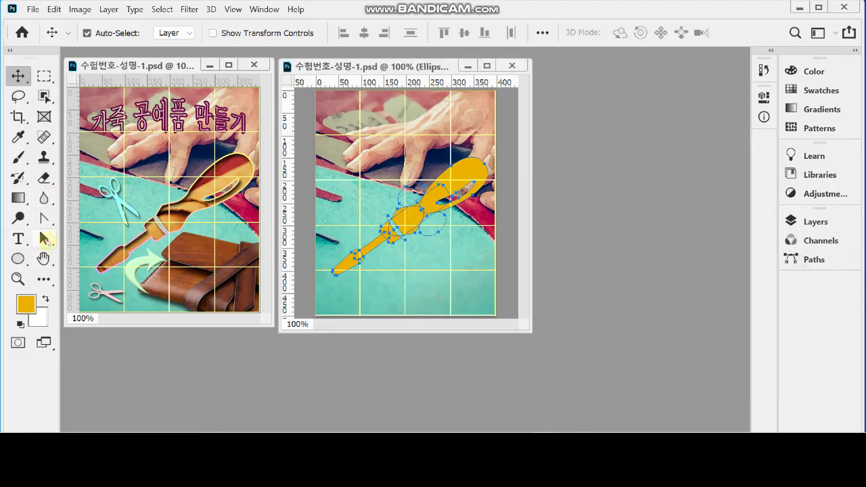
Step: Merge the knife's overlapping shape components into one continuous outline
left_click(43, 238)
left_click(526, 33)
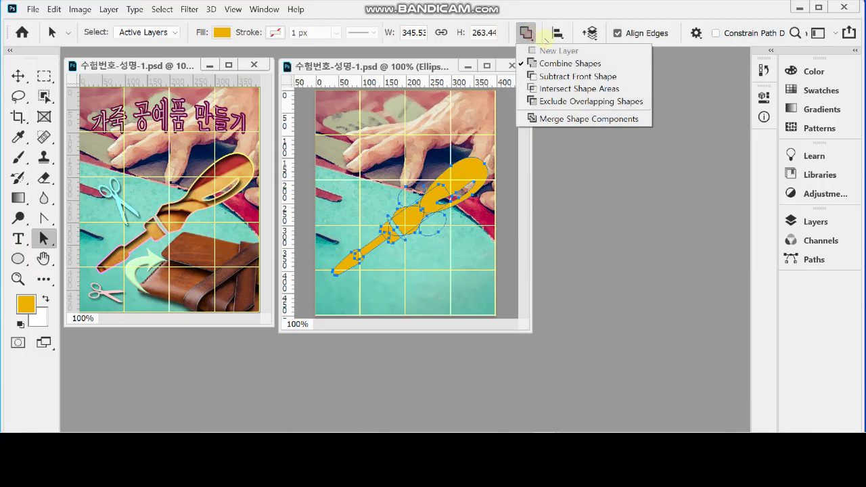
left_click(550, 121)
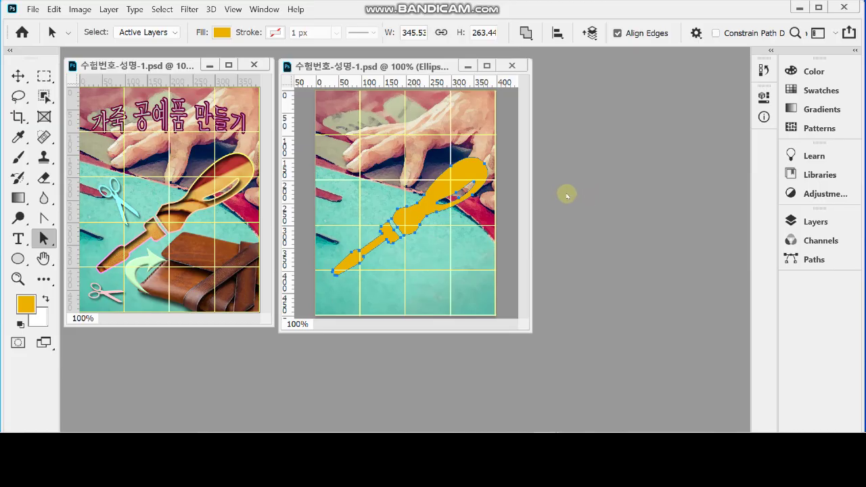
Step: Rename the Ellipse 1 knife layer as path and rasterize it
left_click(809, 221)
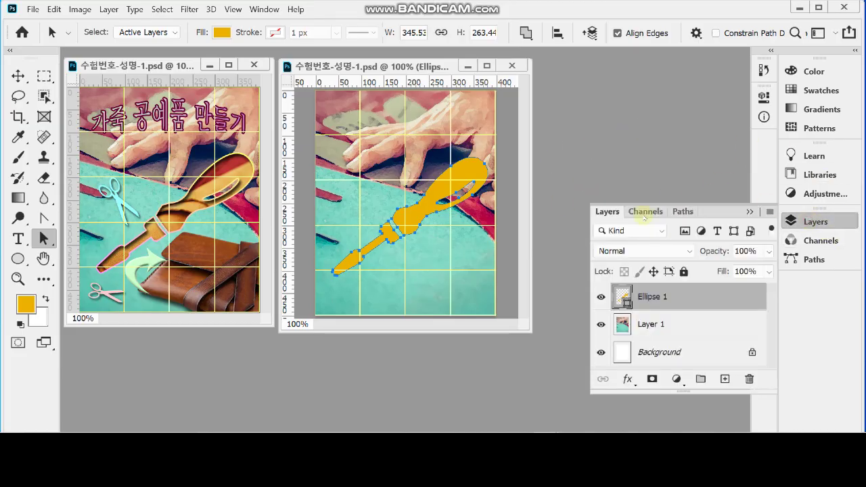
double_click(654, 299)
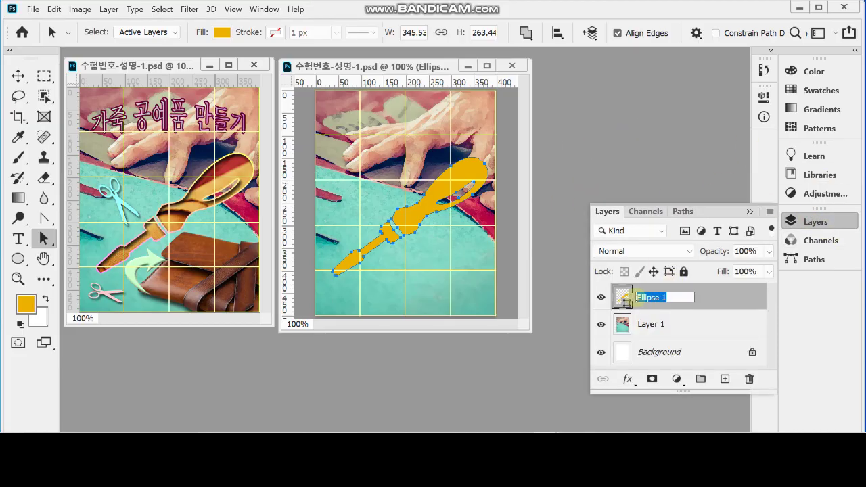
key("BackSpace")
type("path")
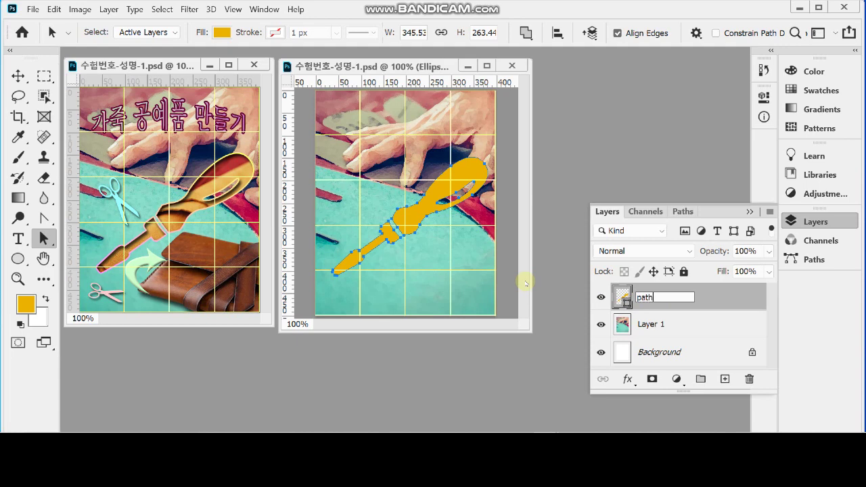
key("Return")
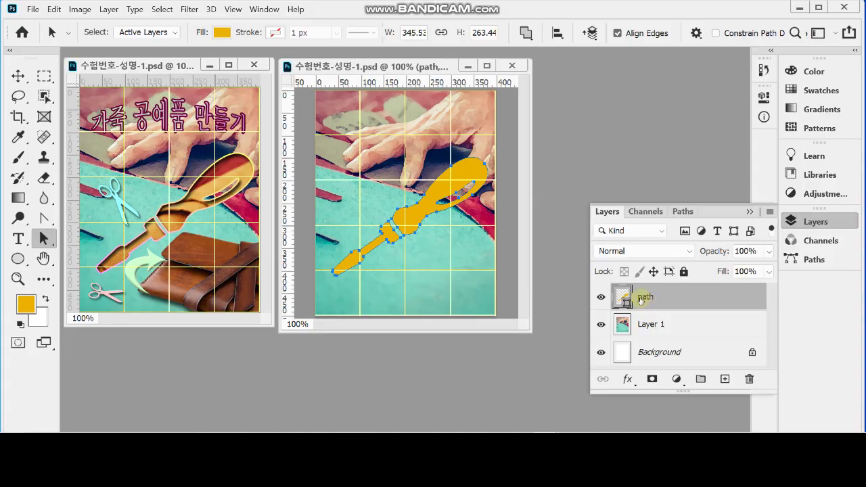
right_click(643, 298)
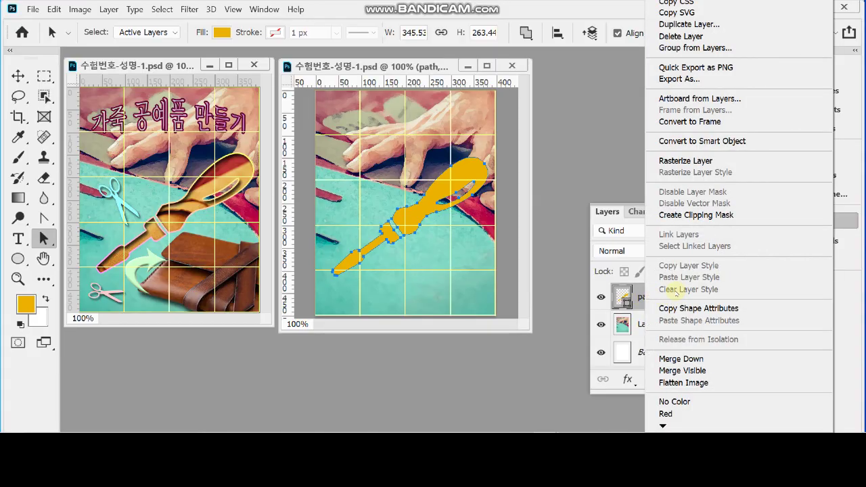
left_click(688, 162)
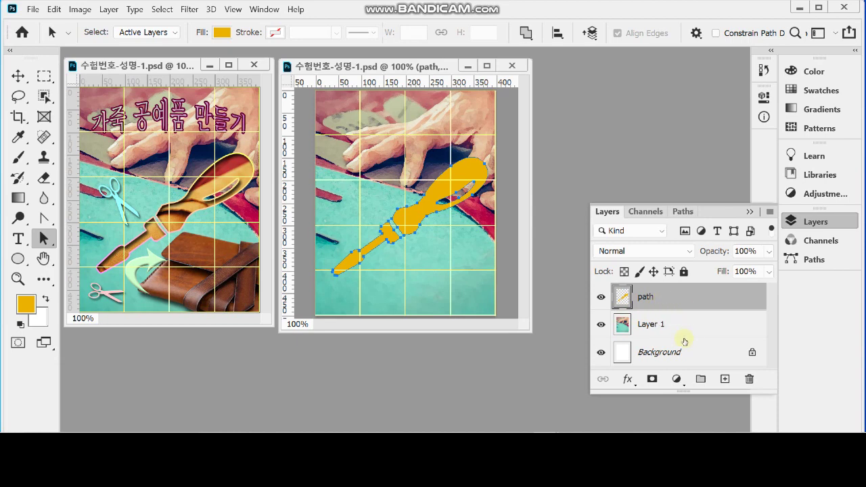
Step: Add a 3 px outside Stroke style with a gradient fill to the knife layer
left_click(628, 379)
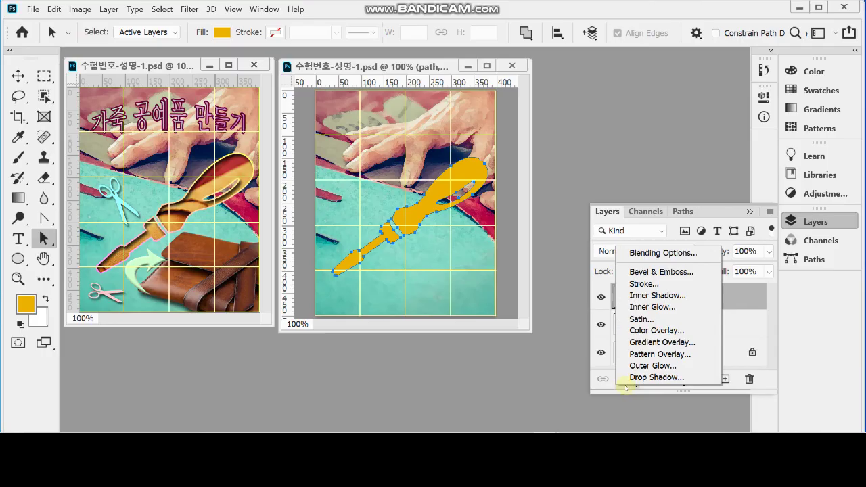
left_click(660, 285)
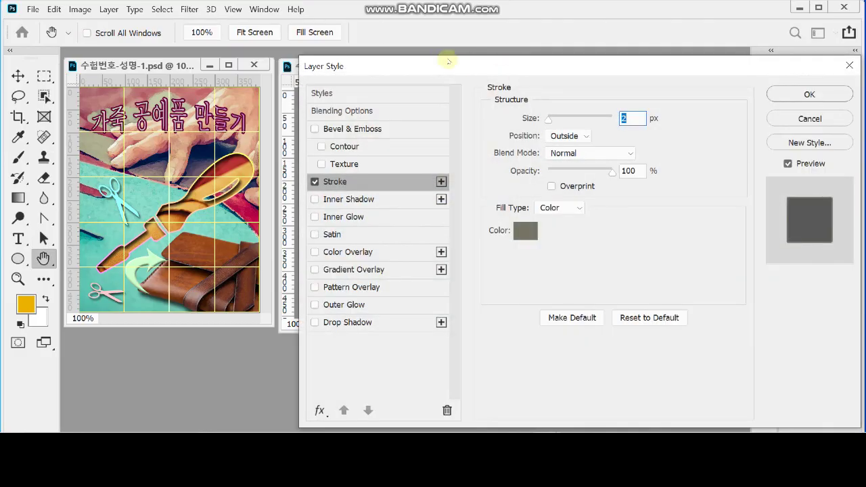
left_click_drag(470, 67, 459, 65)
type("3")
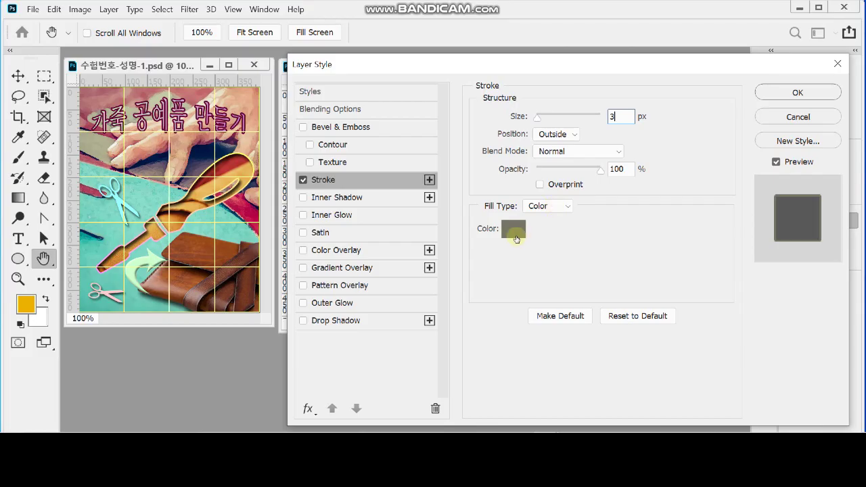
left_click(547, 207)
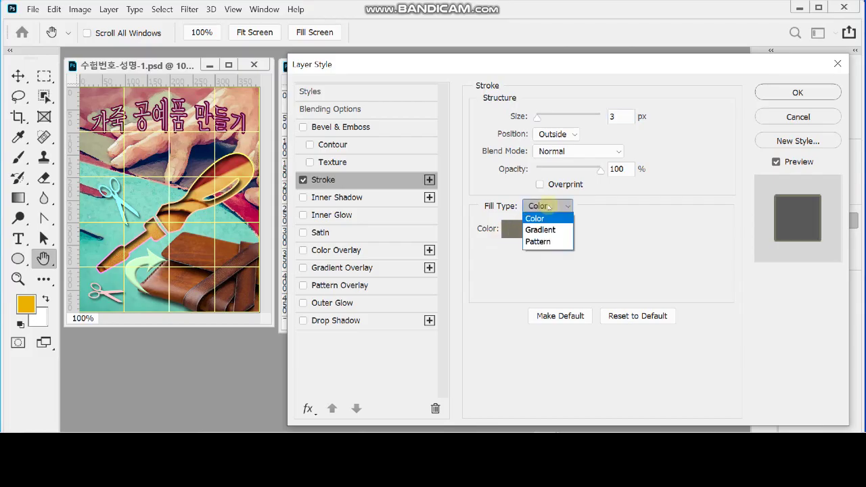
left_click(550, 231)
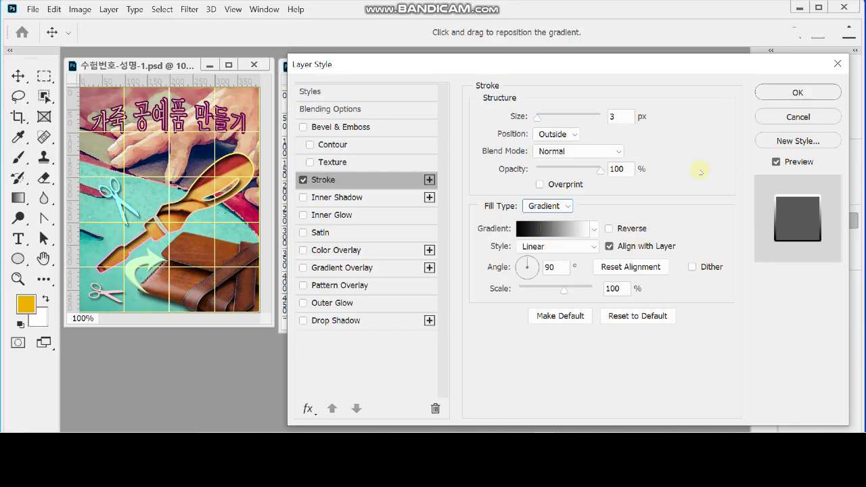
left_click_drag(474, 64, 638, 113)
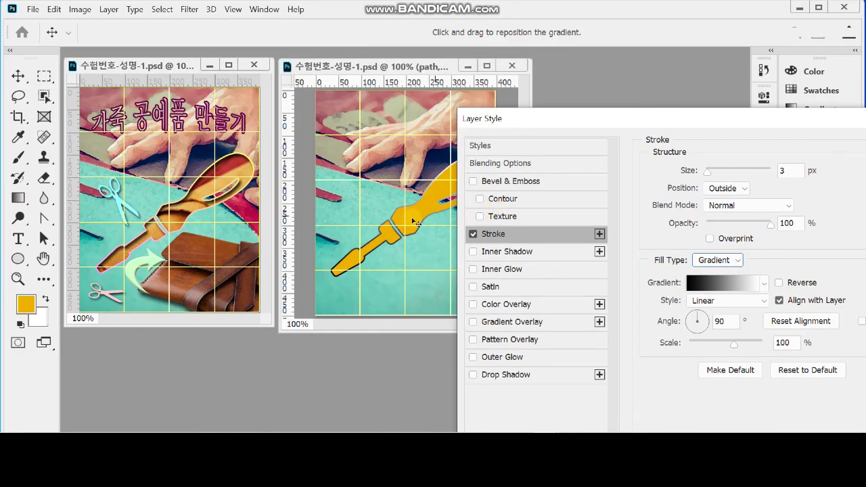
left_click_drag(509, 119, 469, 75)
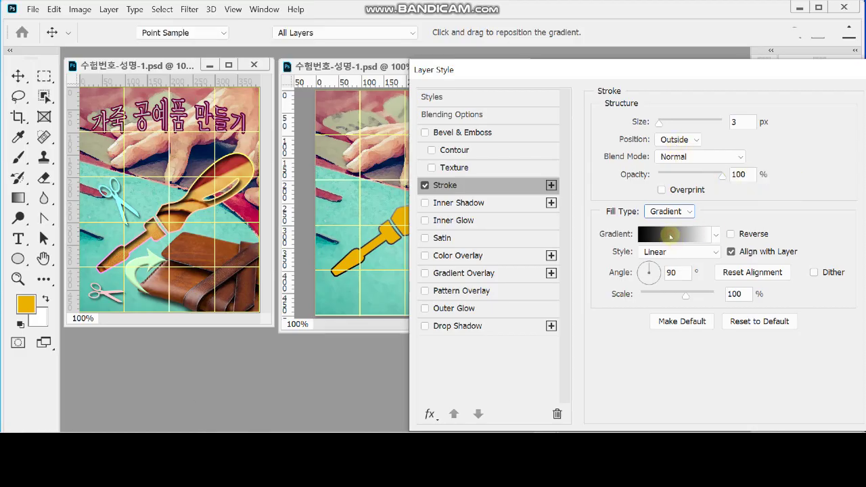
Step: Edit the stroke gradient and set its starting color stop to pink f9f
left_click(670, 236)
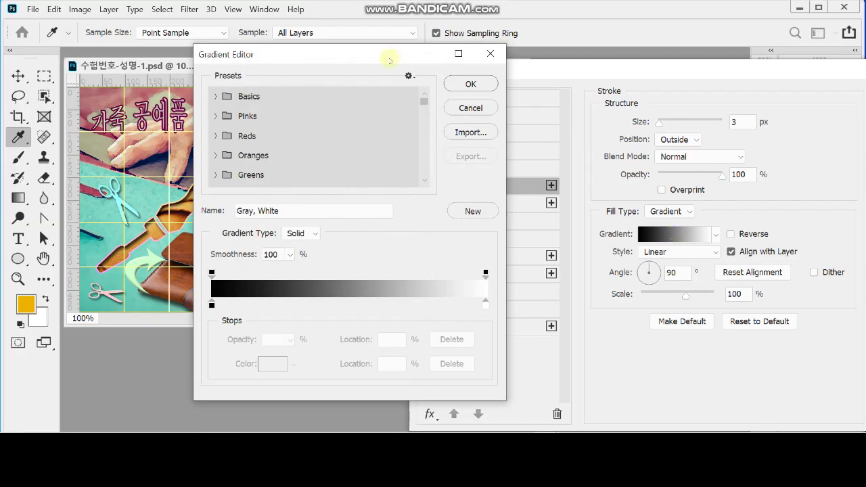
left_click_drag(392, 59, 465, 63)
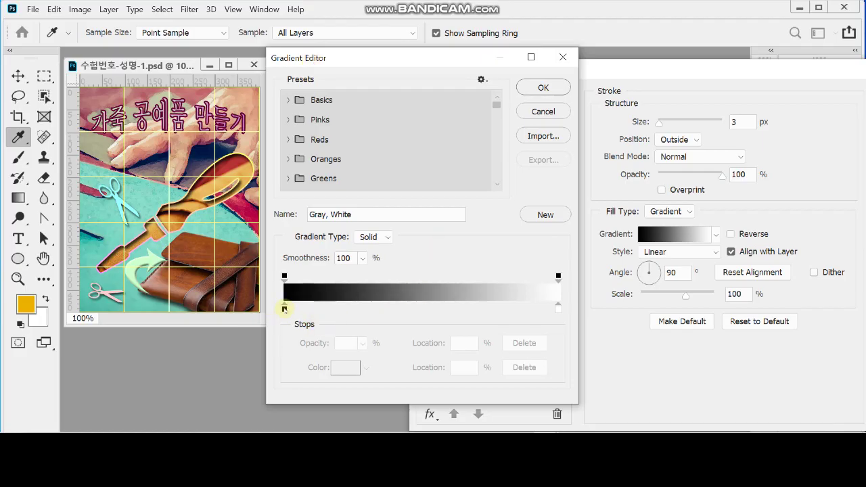
left_click(284, 308)
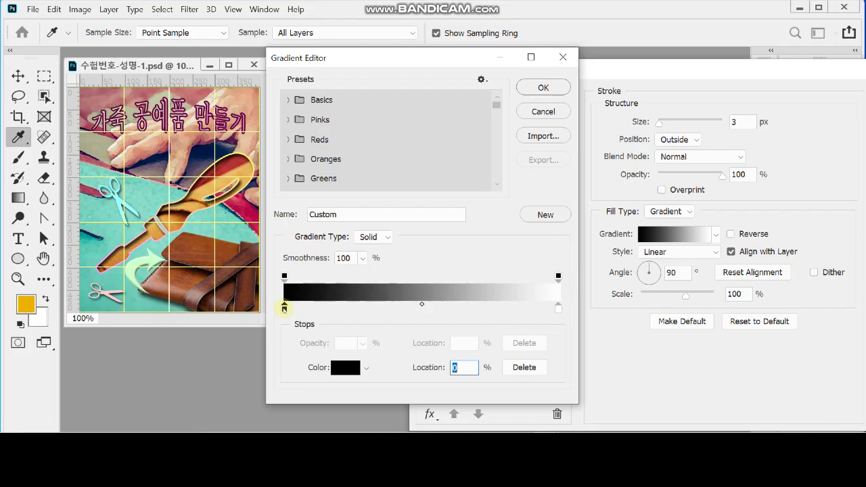
double_click(284, 308)
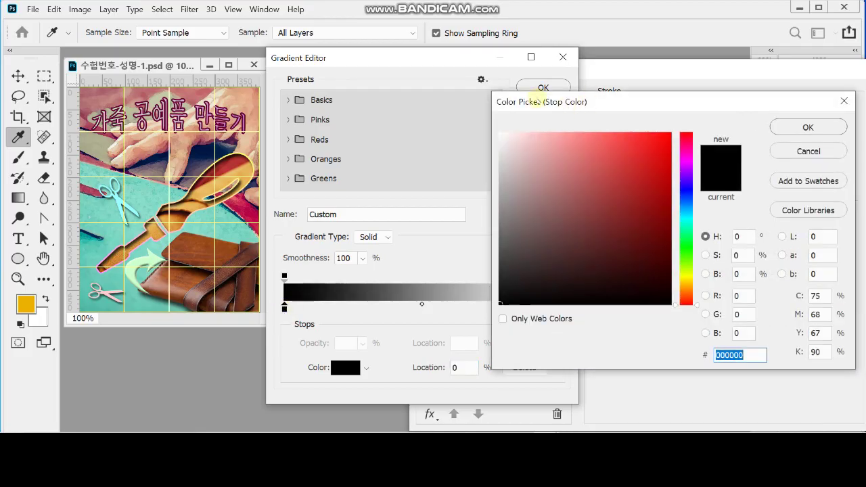
left_click_drag(536, 102, 517, 101)
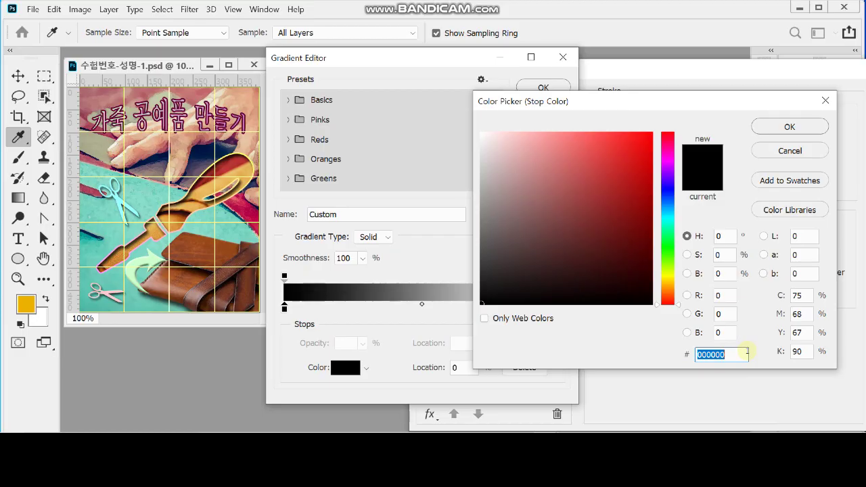
type("f")
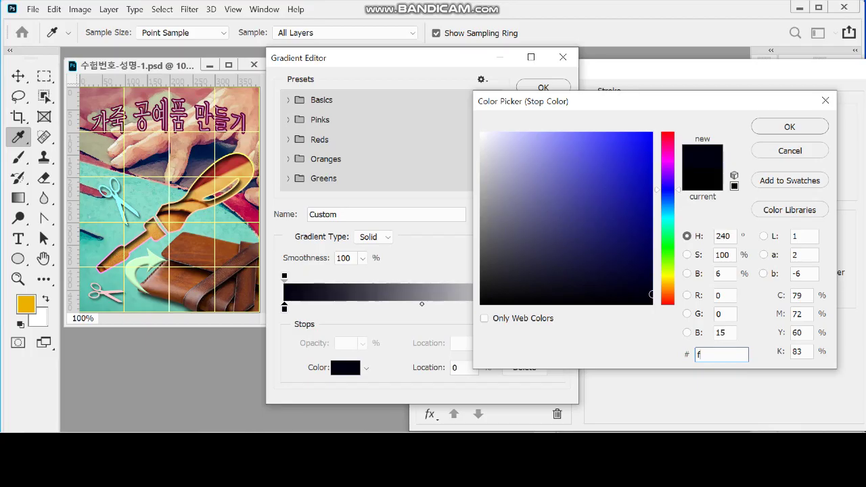
type("9f")
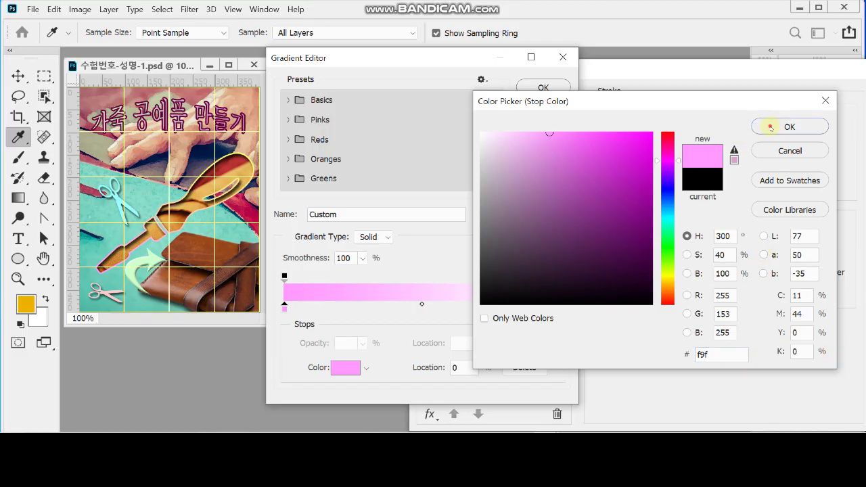
left_click(771, 128)
Step: Set the gradient's end color stop at 100% to yellow ff6 and accept the gradient
left_click(559, 309)
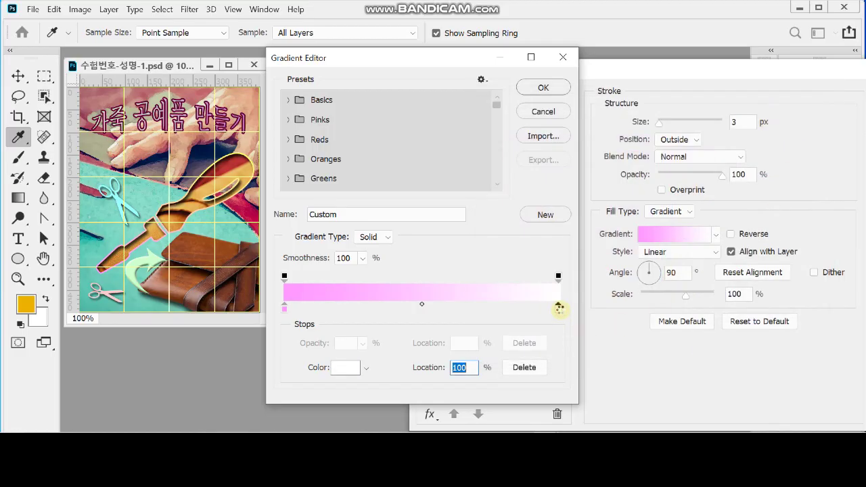
double_click(559, 309)
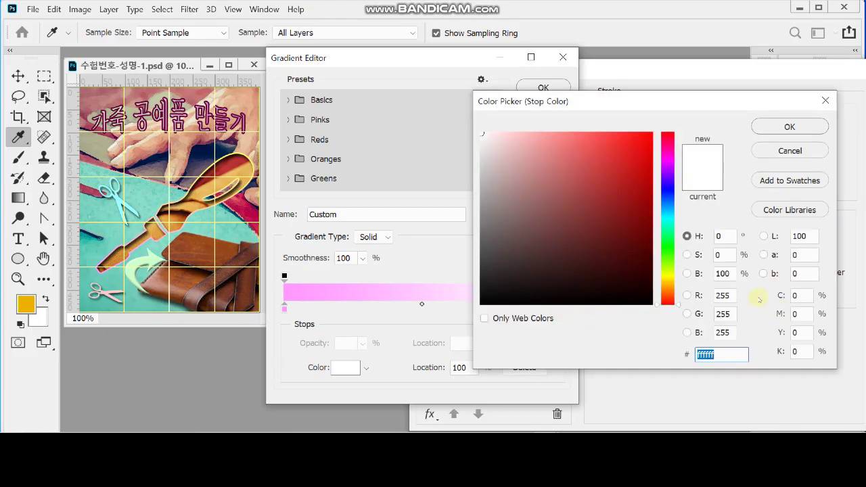
type("fff")
key("BackSpace")
type("6")
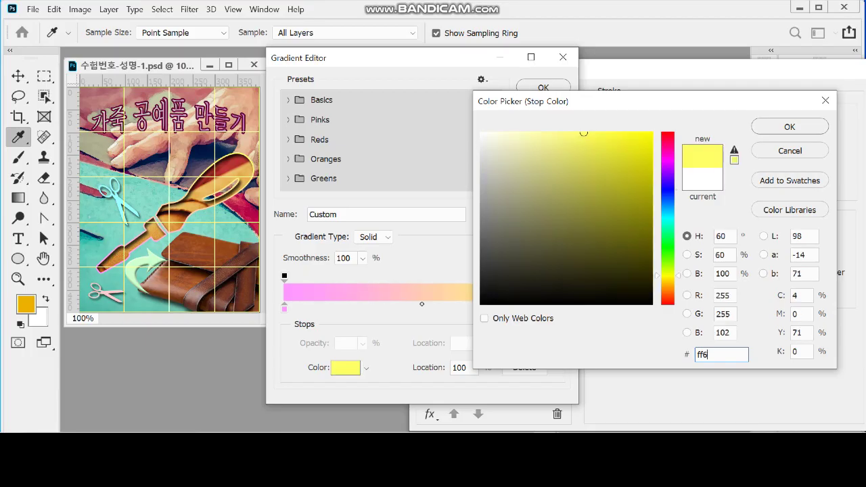
key("Return")
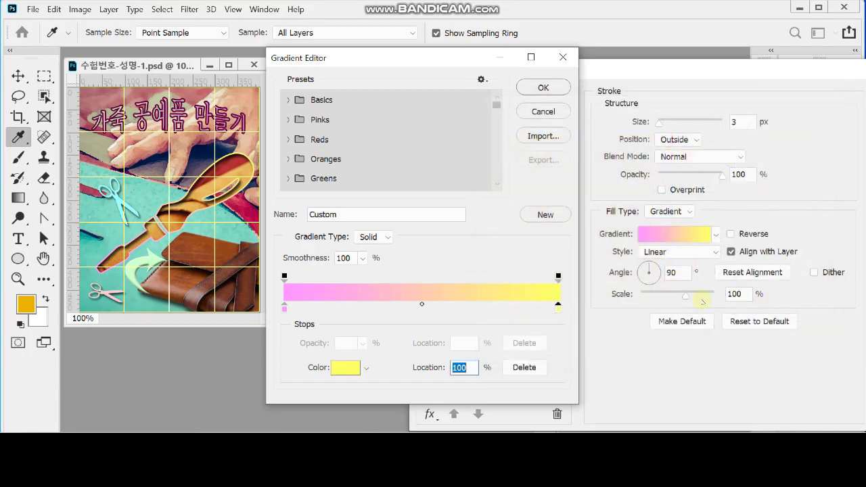
left_click(544, 87)
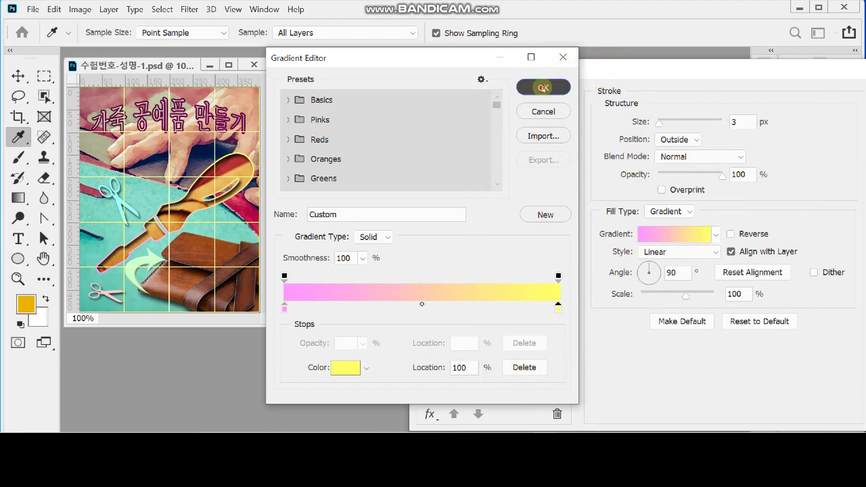
Step: Set the knife stroke's gradient angle to 90° and apply the layer style
mouse_move(600, 70)
left_mouse_down()
mouse_move(654, 63)
mouse_move(597, 55)
left_mouse_up()
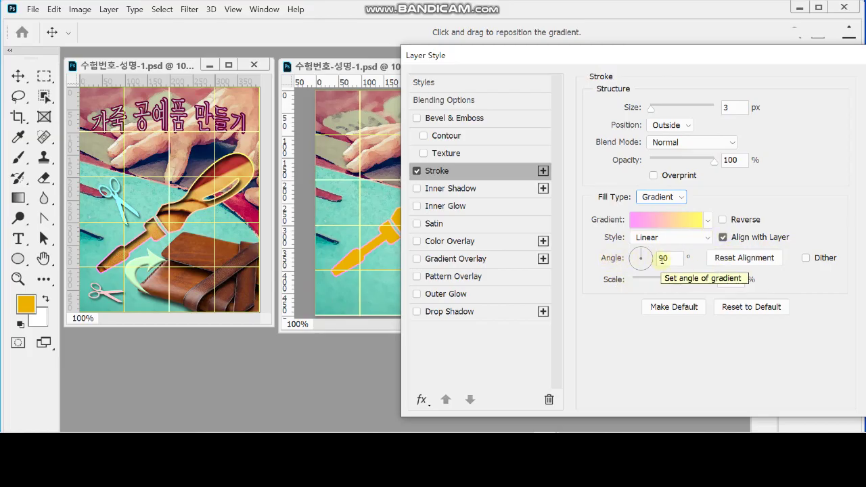
left_click_drag(600, 52, 679, 32)
left_click(720, 248)
left_click_drag(716, 241, 712, 238)
type("90")
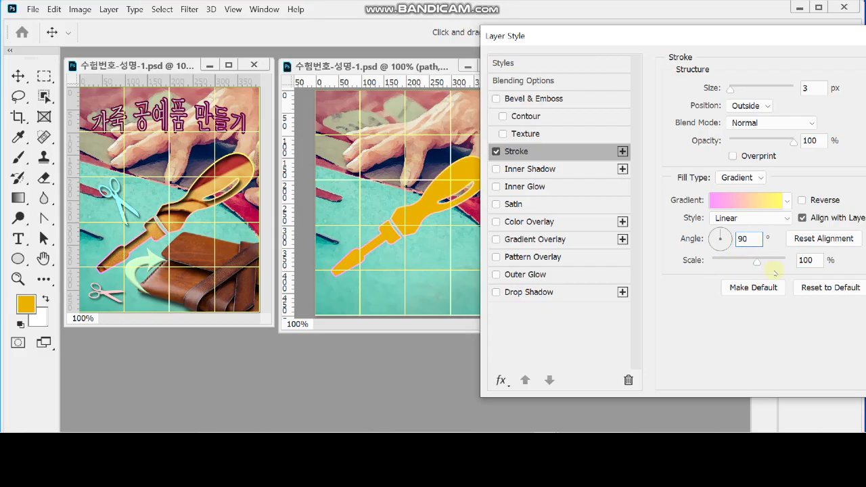
key("Return")
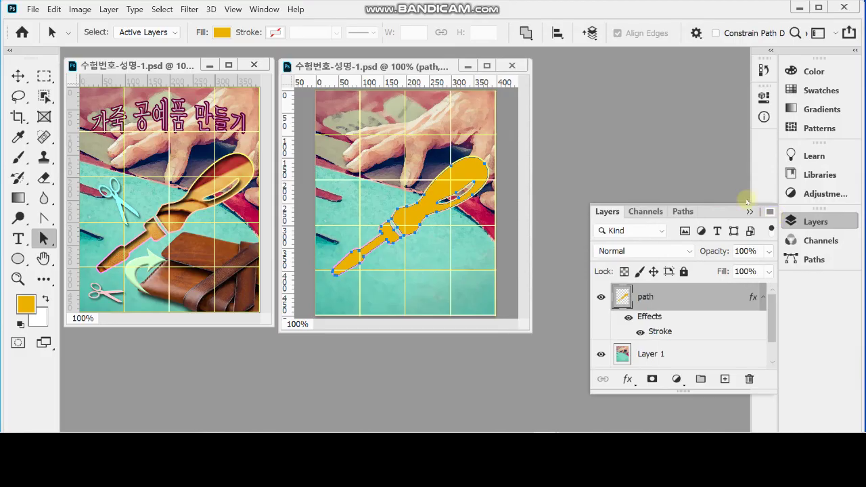
Step: Add an Inner Shadow effect to the knife layer alongside its stroke and show the shadow's settings
left_click(628, 382)
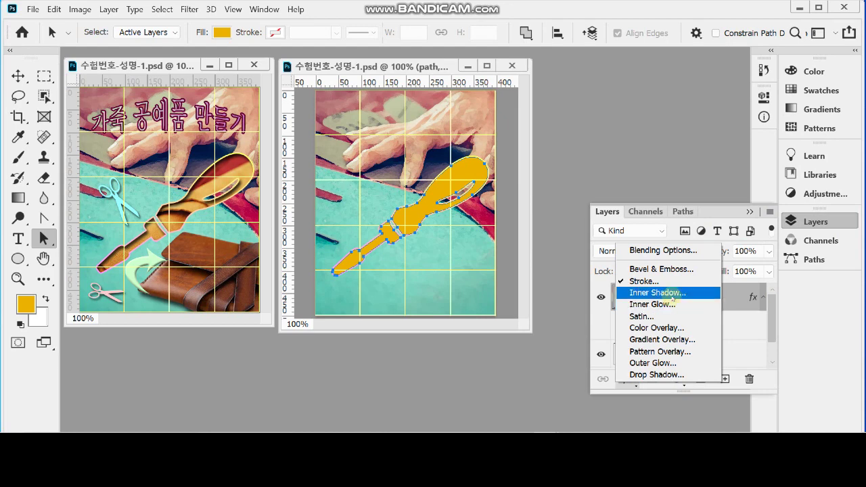
key("Escape")
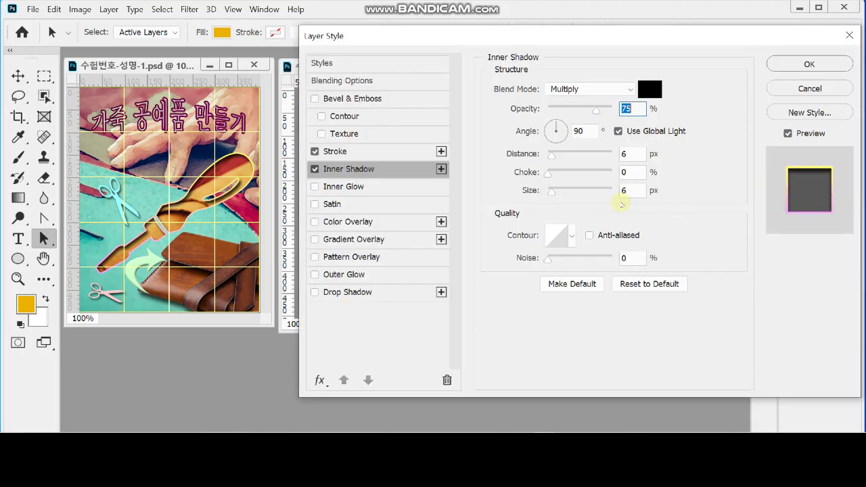
left_click_drag(382, 34, 501, 47)
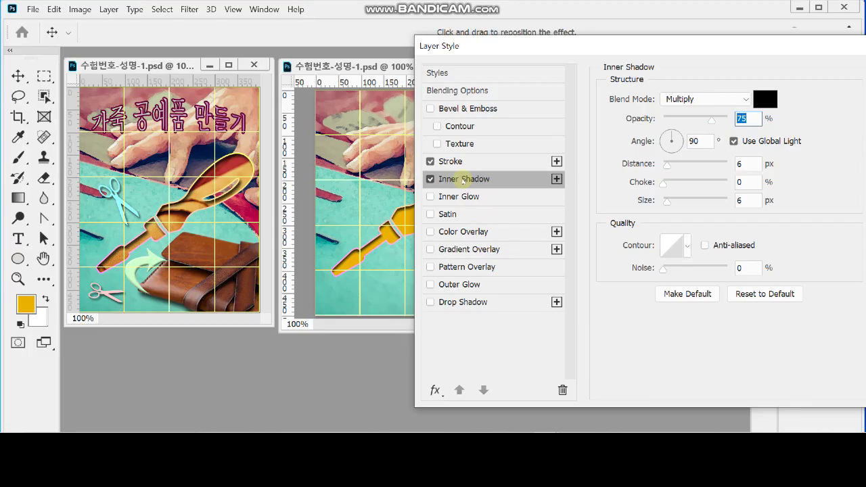
left_click(450, 161)
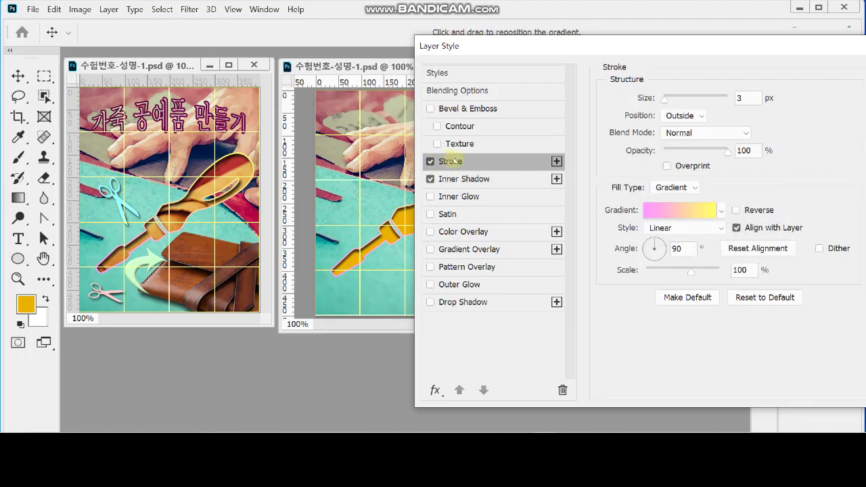
left_click(432, 179)
left_click(431, 179)
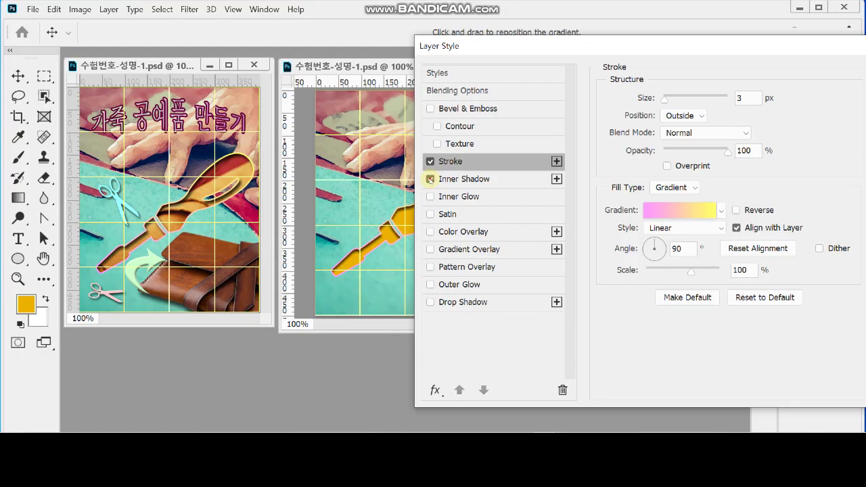
left_click(463, 179)
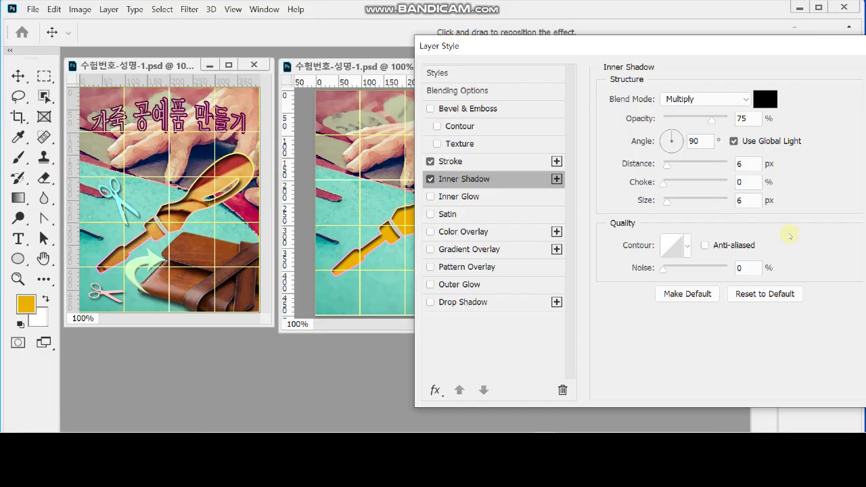
Step: Set the knife's inner shadow to angle 120°, distance 7 px and size 7 px, and apply the style
left_click(654, 143)
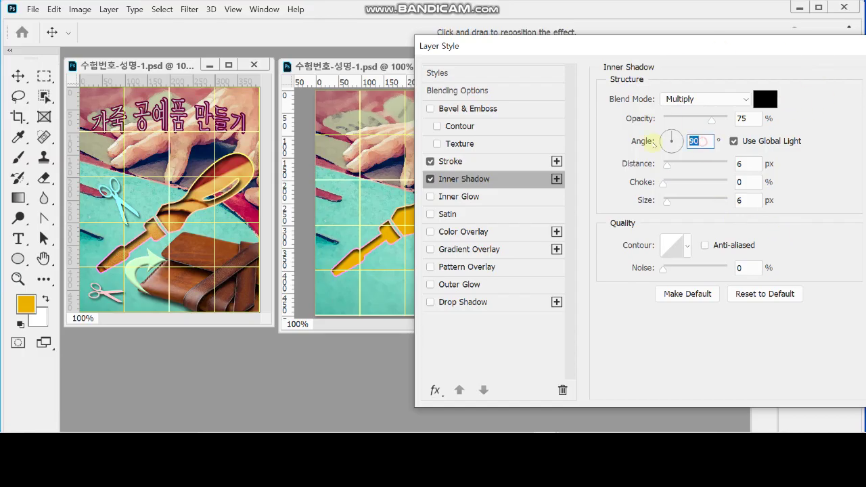
type("120")
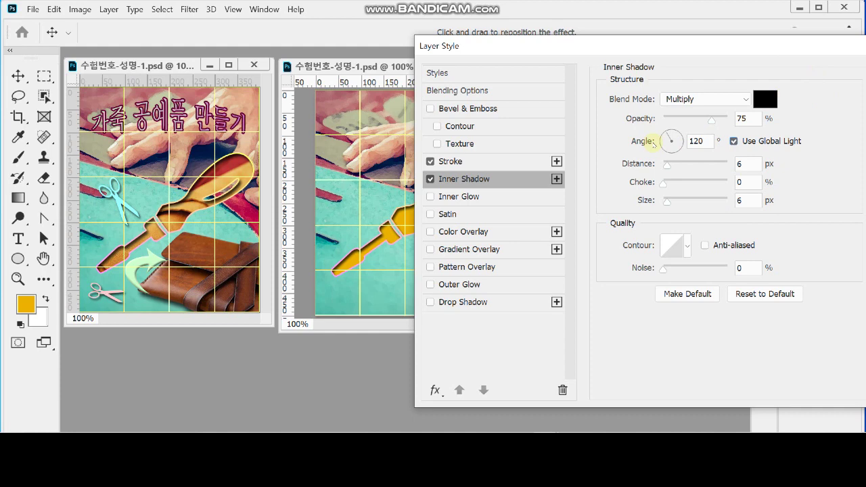
left_click(743, 164)
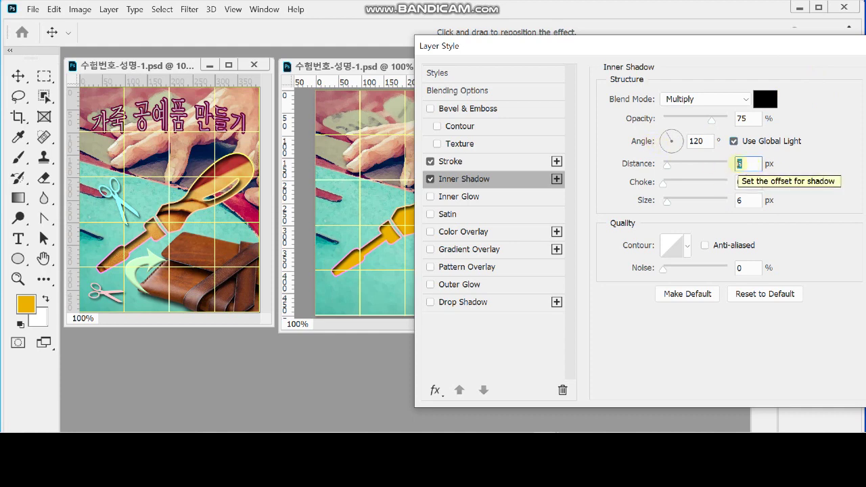
type("7")
key("Tab")
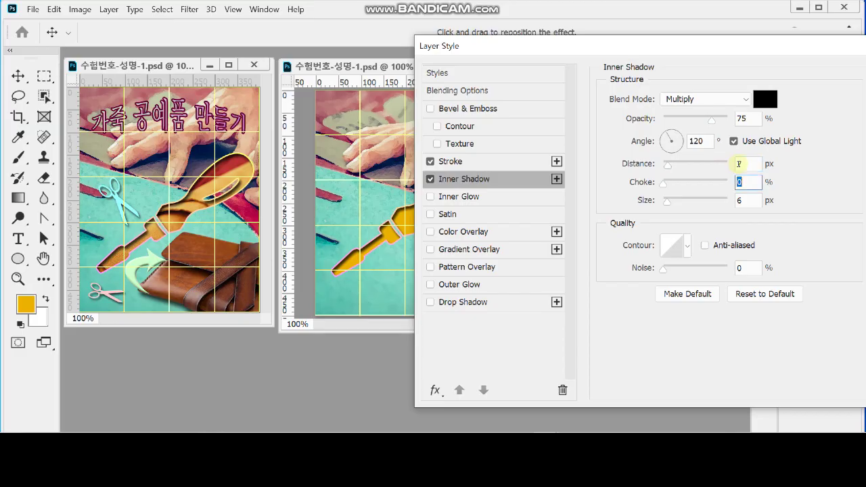
key("Tab")
type("7")
key("Tab")
left_click_drag(599, 47, 501, 39)
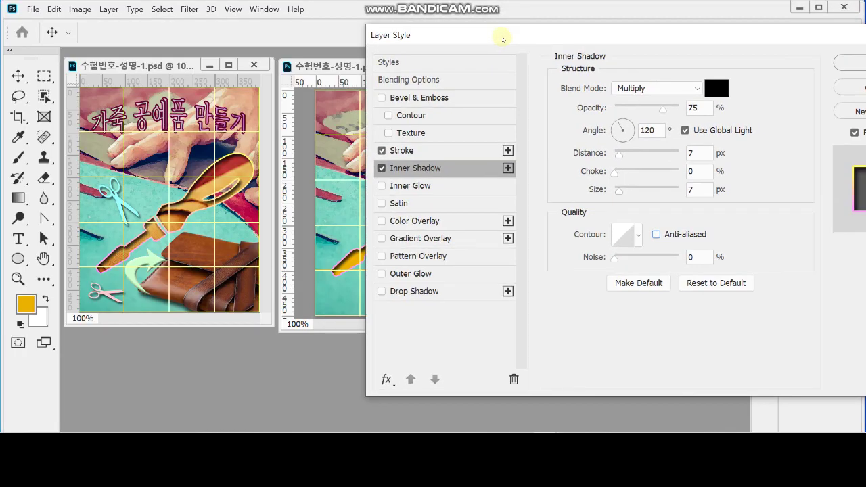
left_click_drag(597, 32, 531, 33)
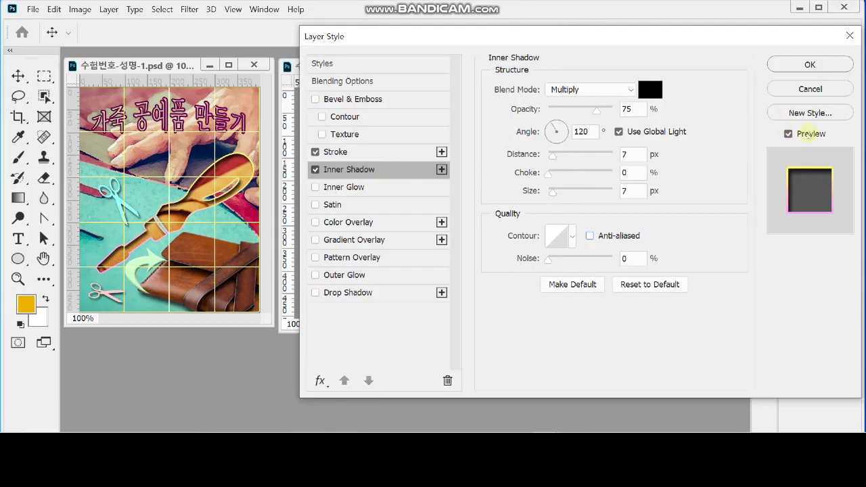
left_click(795, 67)
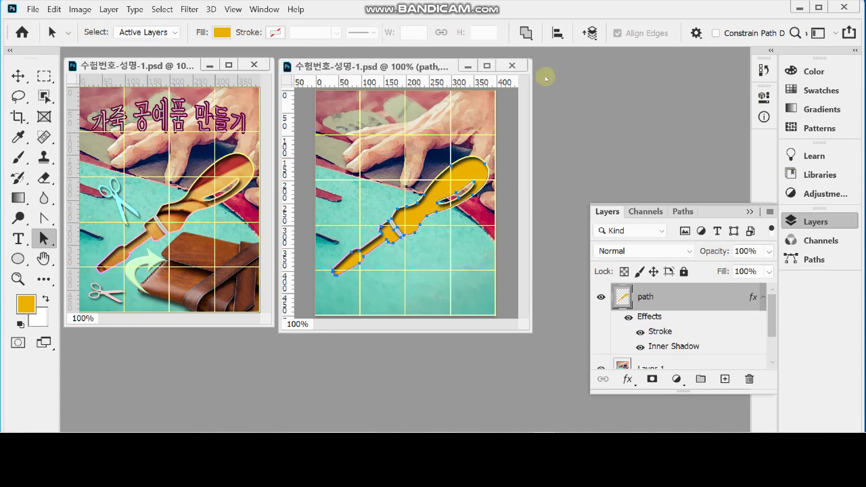
Step: Copy the whole 1급-2.jpg leather roll image and paste it into the poster document above the knife layer
left_click(799, 220)
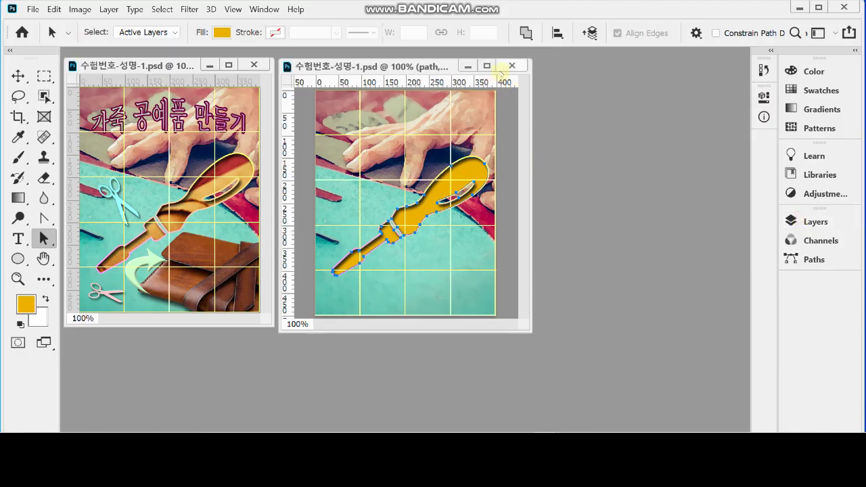
left_click(264, 9)
left_click(356, 400)
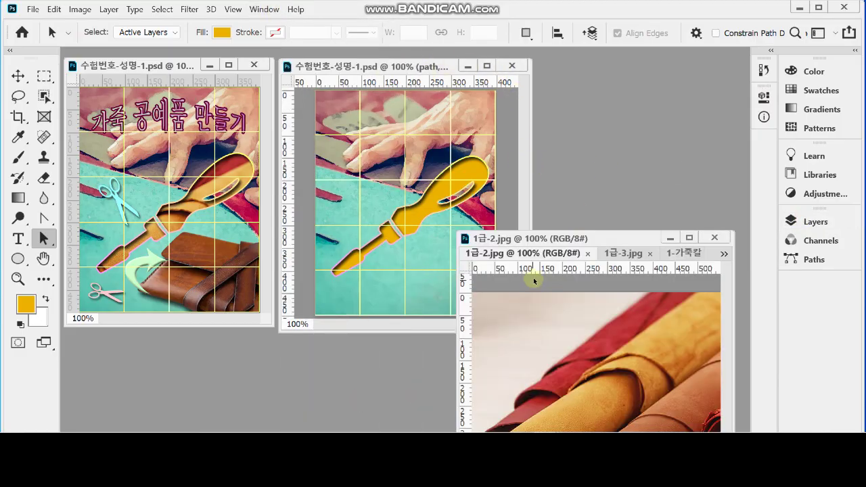
left_click_drag(565, 241, 576, 135)
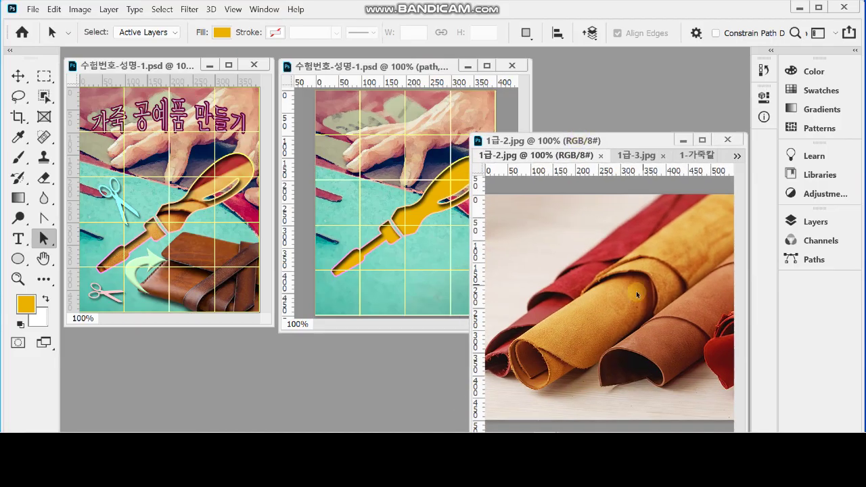
key("ctrl+a")
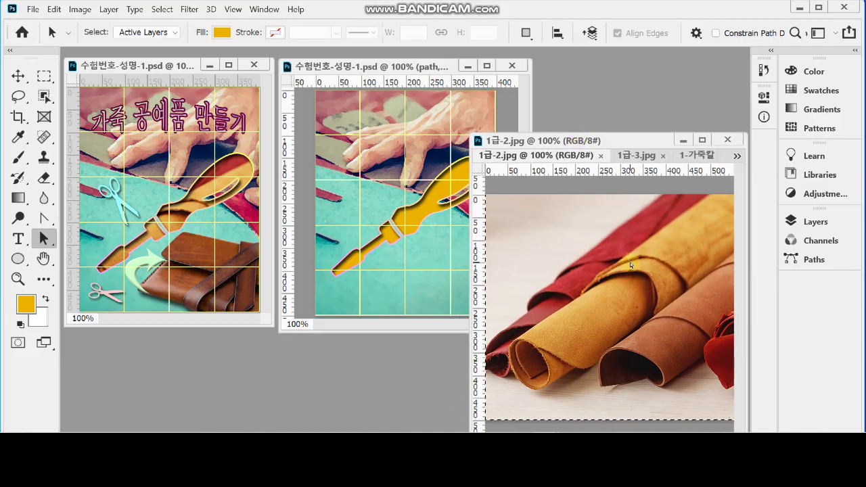
left_click(423, 217)
left_click(453, 251)
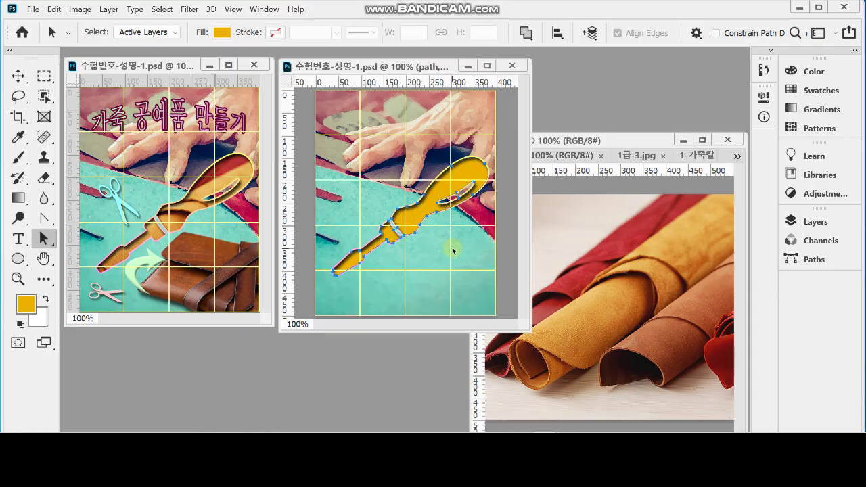
key("ctrl")
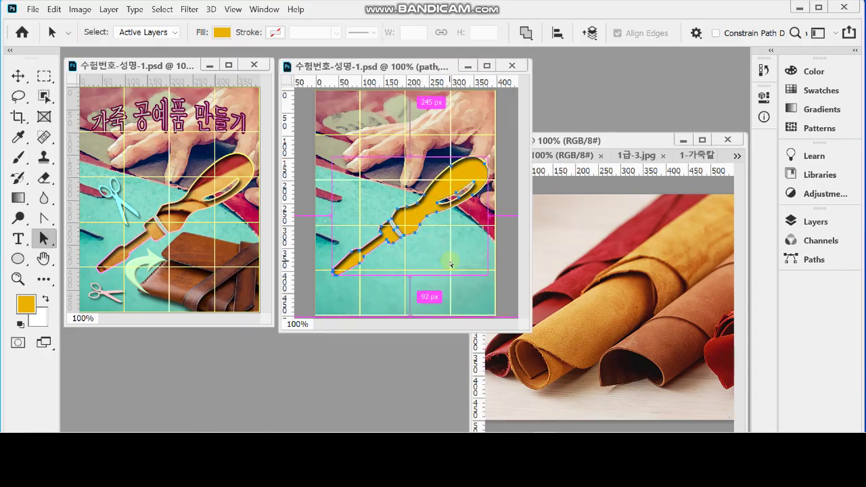
key("ctrl+v")
left_click(430, 229)
Step: Clip the pasted leather image layer to the path knife layer with a clipping mask
left_click(816, 222)
left_click(647, 300)
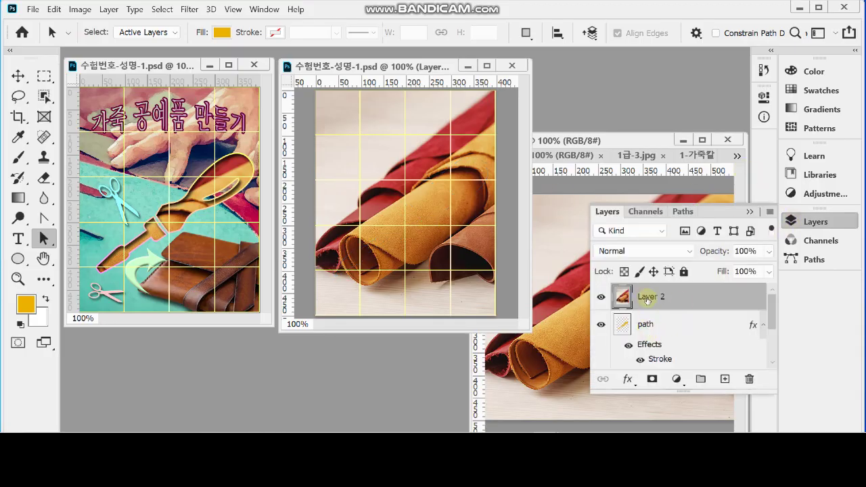
left_click(799, 222)
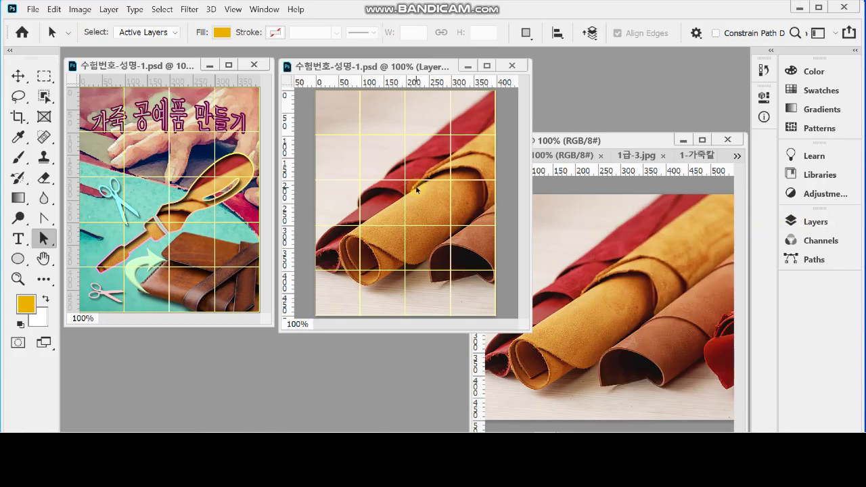
left_click(809, 223)
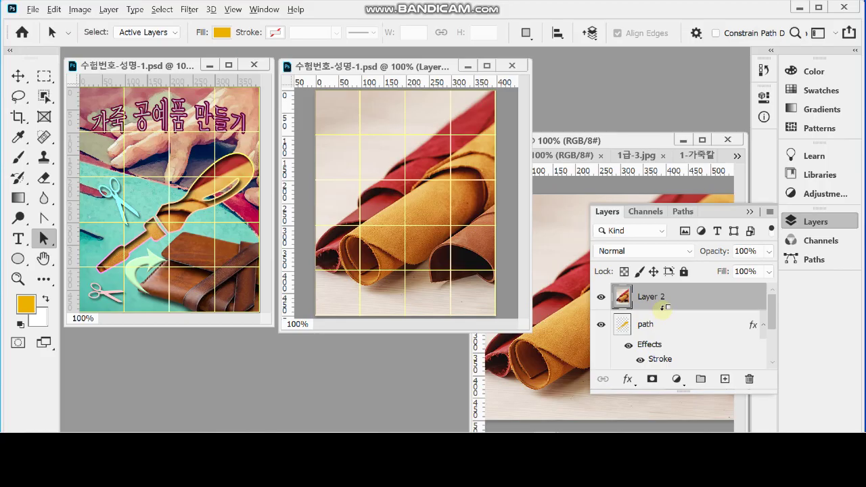
left_click(665, 308, "alt")
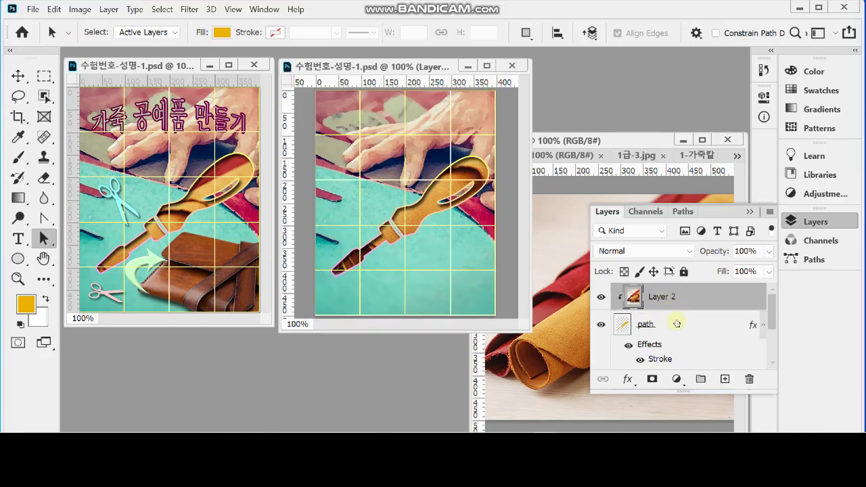
left_click(792, 221)
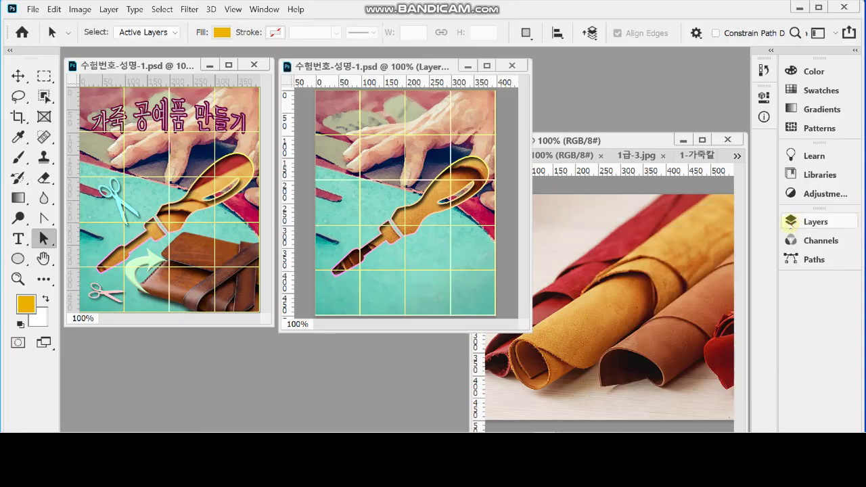
Step: Free-transform the clipped leather image with linked proportions and scale it to about 84.27%
key("ctrl+t")
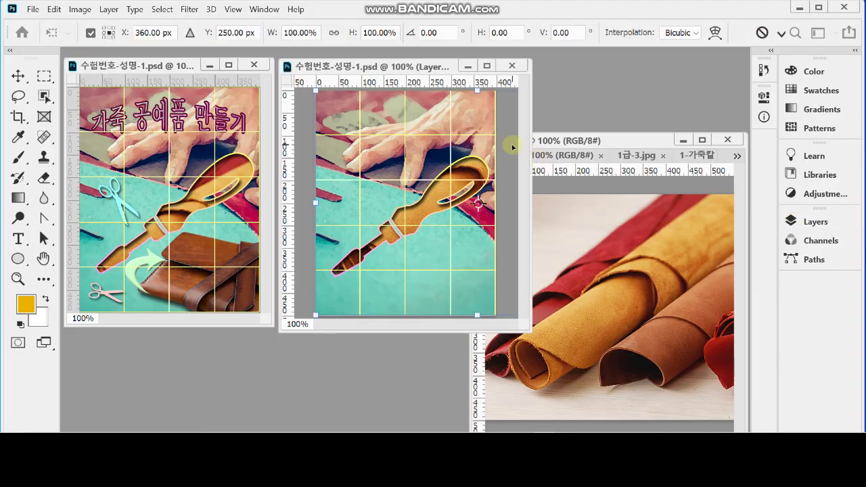
left_click(334, 32)
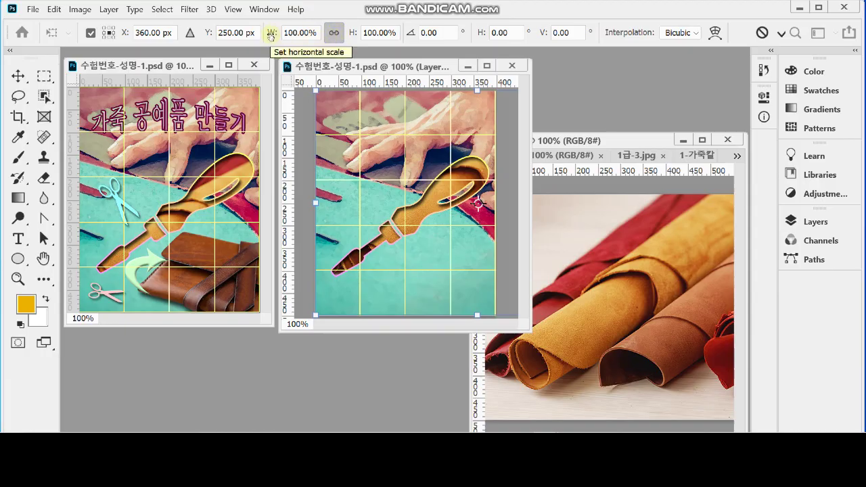
left_click_drag(315, 88, 331, 100)
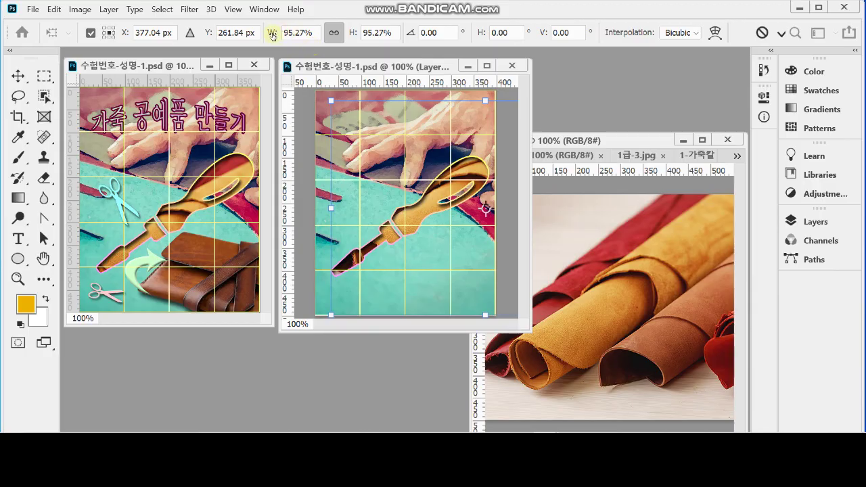
left_click_drag(273, 35, 266, 35)
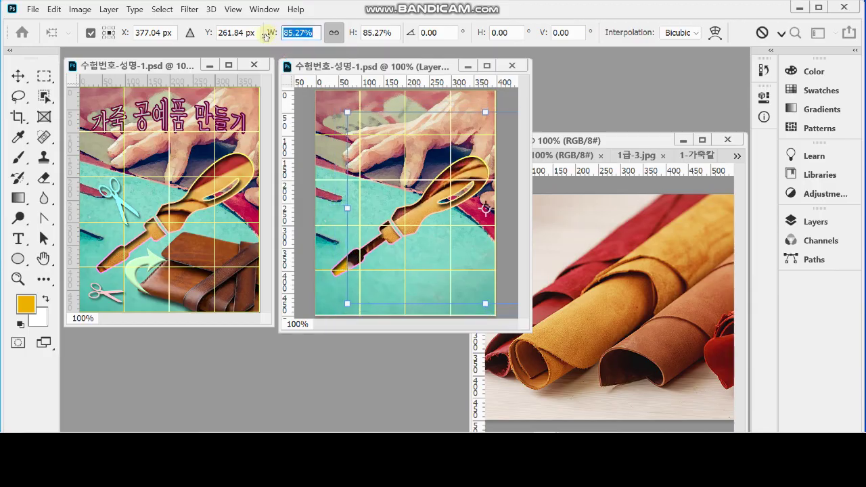
left_click_drag(265, 36, 268, 36)
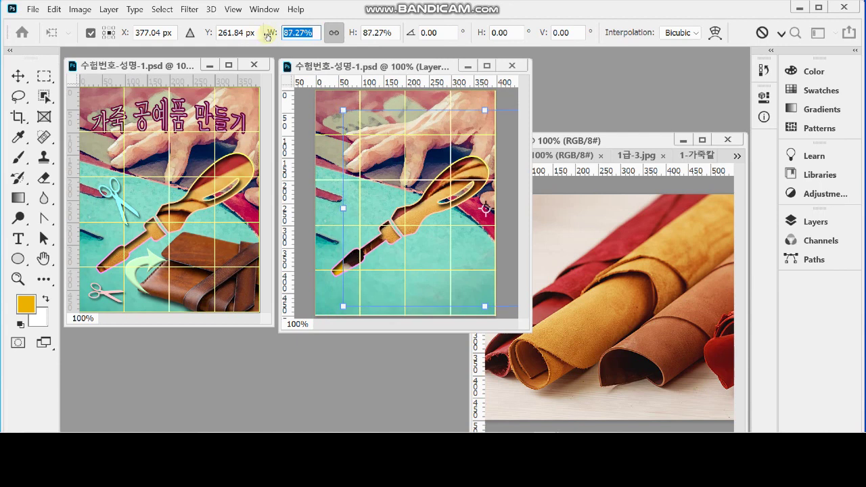
left_click_drag(267, 36, 265, 37)
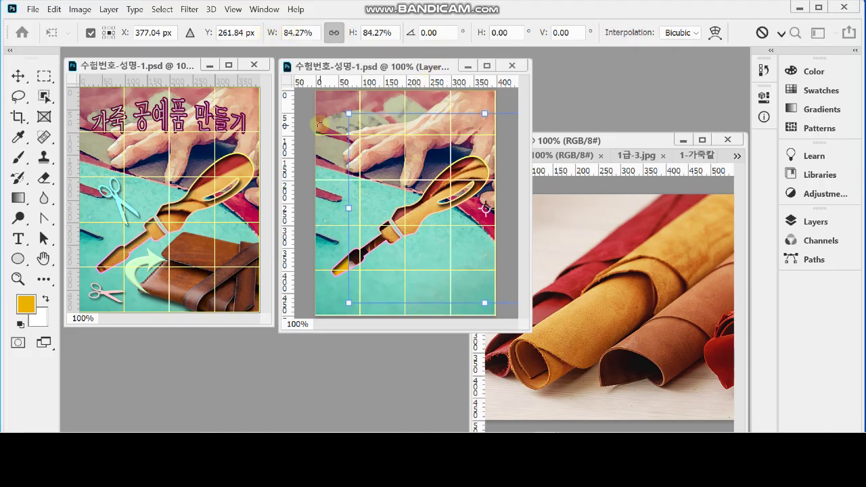
Step: Rotate the clipped leather image to 6.72° and position it at about X 241 px, Y 351 px, covering the knife shape
left_click_drag(320, 120, 333, 96)
left_click_drag(467, 174, 445, 195)
mouse_move(470, 292)
left_mouse_down()
mouse_move(477, 286)
mouse_move(471, 300)
left_mouse_up()
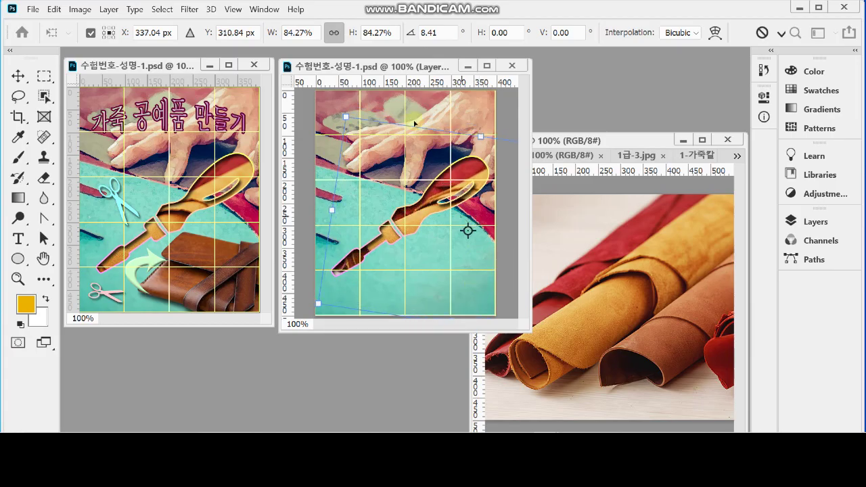
left_click_drag(333, 101, 323, 124)
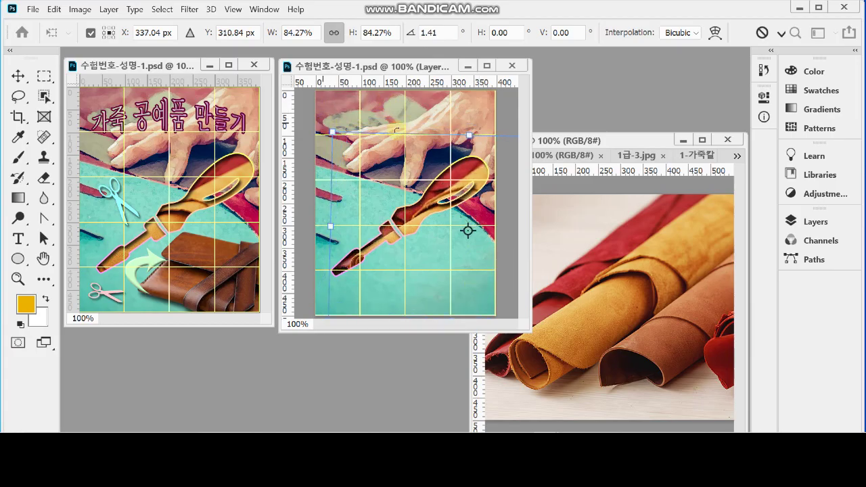
left_click_drag(467, 179, 425, 188)
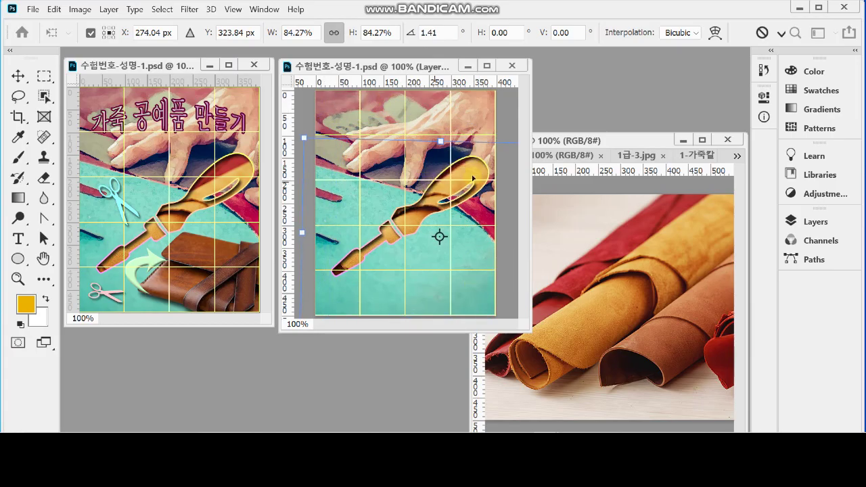
left_click_drag(461, 107, 468, 118)
left_click_drag(480, 166, 458, 184)
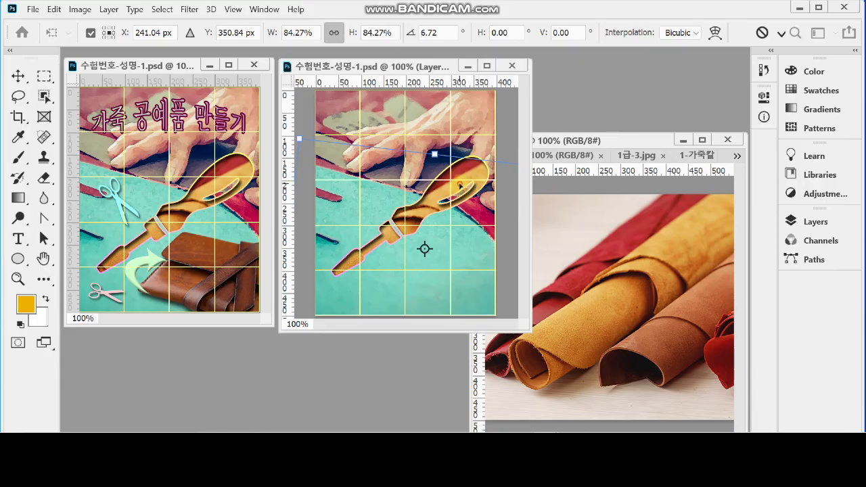
key("Return")
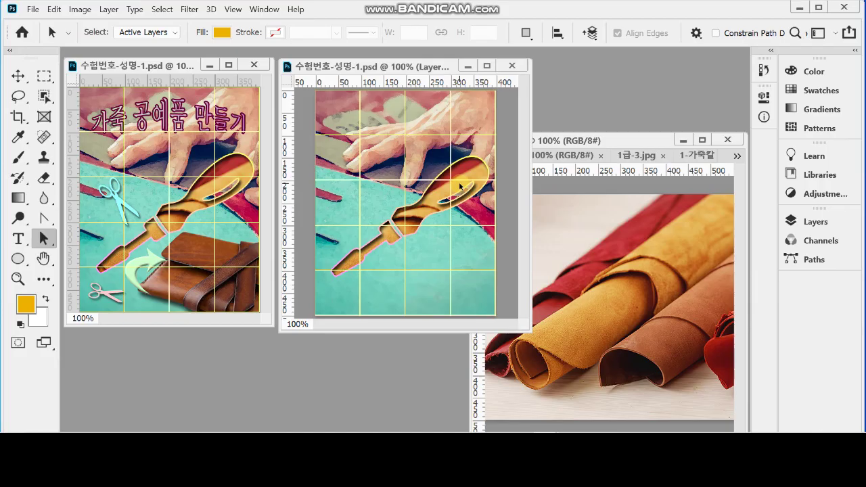
Step: Select the whole grey background around the wallet in 1급-3.jpg with the Quick Selection tool, excluding the wallet's lower-right corner
left_click(640, 155)
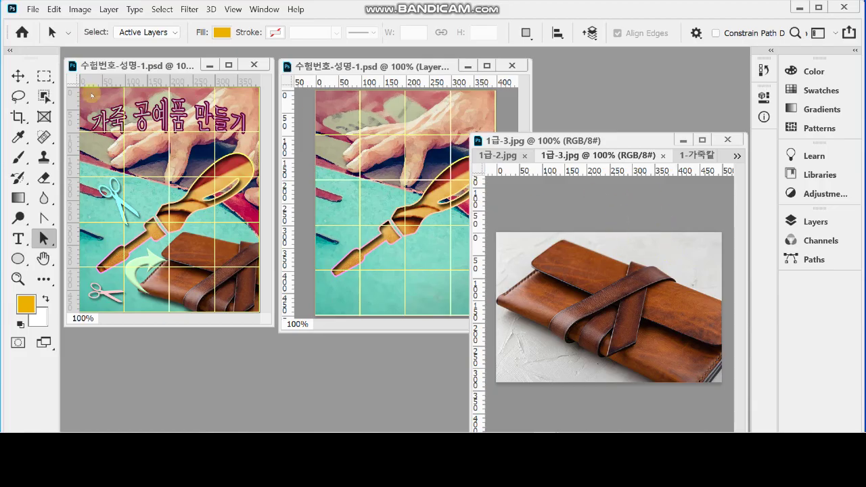
left_click(43, 97)
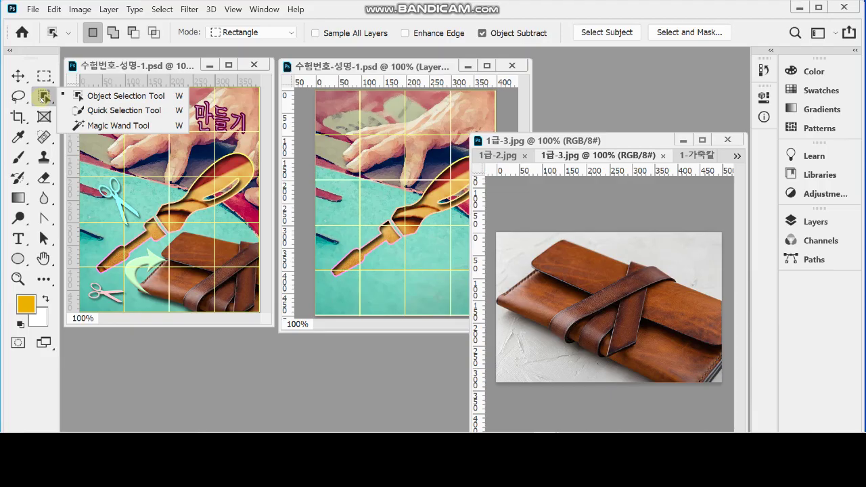
left_click(73, 109)
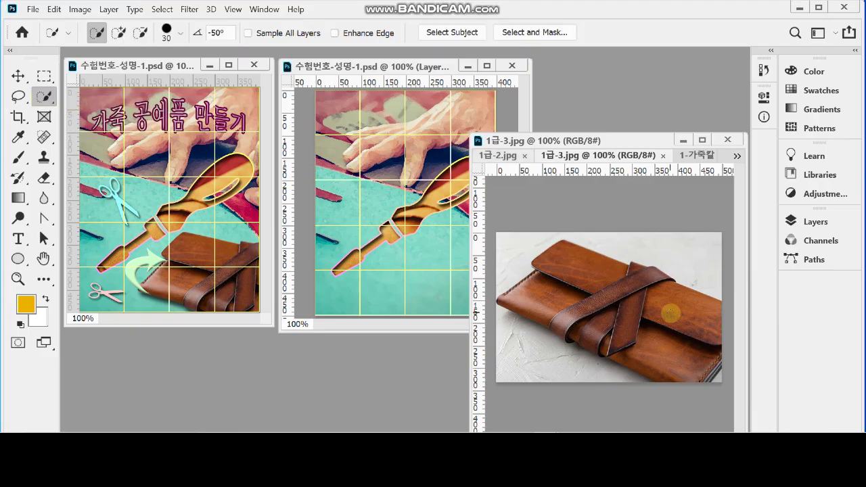
mouse_move(695, 255)
left_mouse_down()
mouse_move(687, 237)
mouse_move(553, 248)
mouse_move(542, 237)
left_mouse_up()
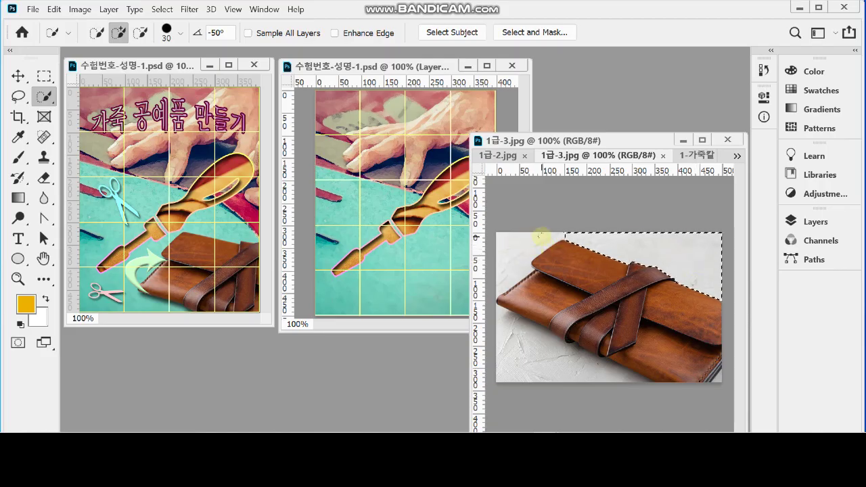
right_click(45, 97)
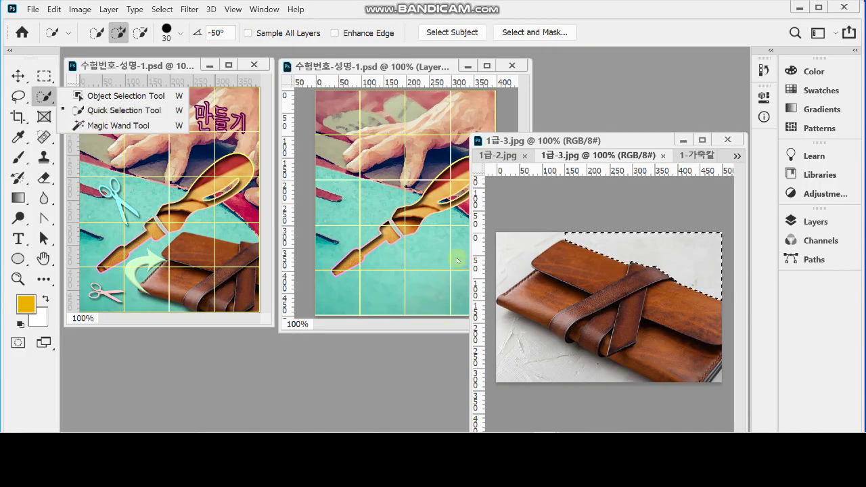
left_click(108, 110)
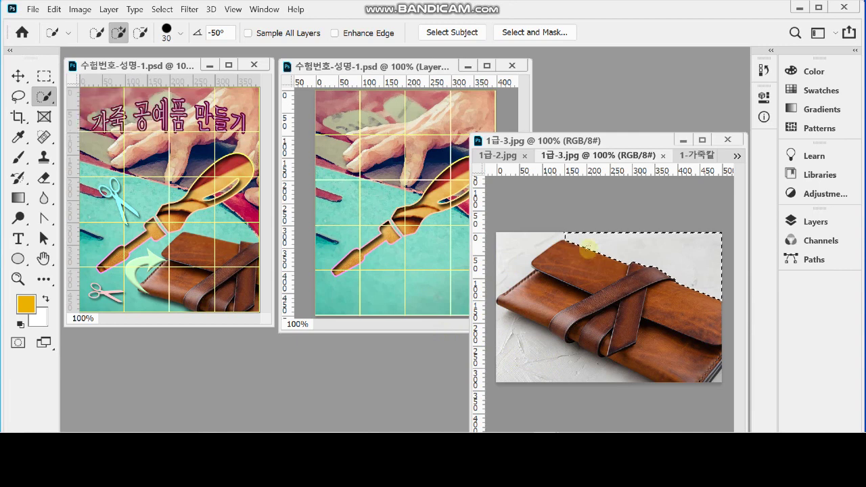
left_click(513, 242)
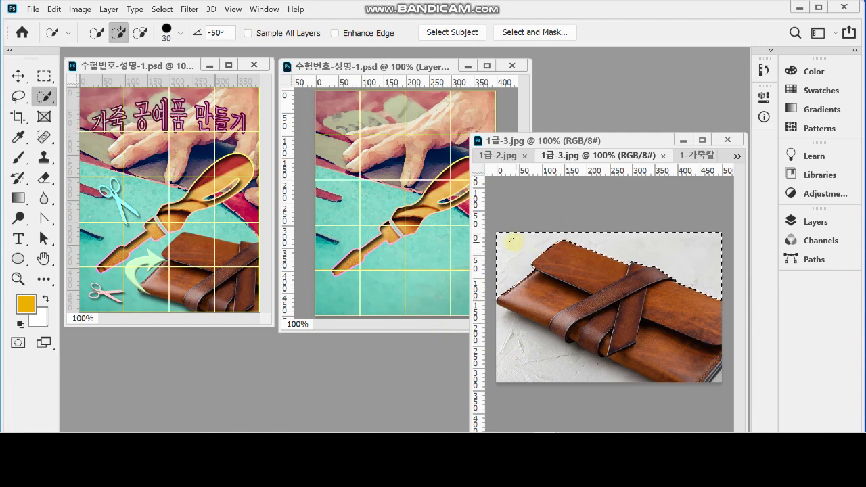
mouse_move(509, 332)
left_mouse_down()
mouse_move(516, 350)
mouse_move(560, 381)
mouse_move(519, 338)
mouse_move(609, 383)
mouse_move(702, 394)
mouse_move(723, 383)
left_mouse_up()
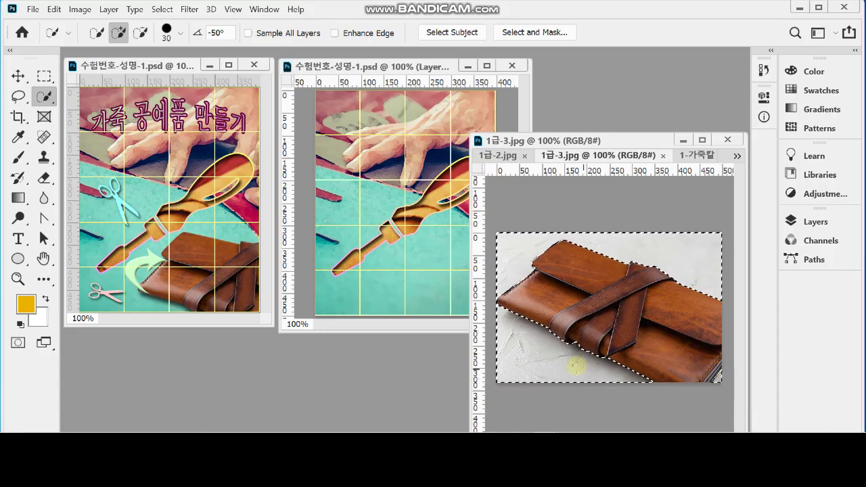
key("alt")
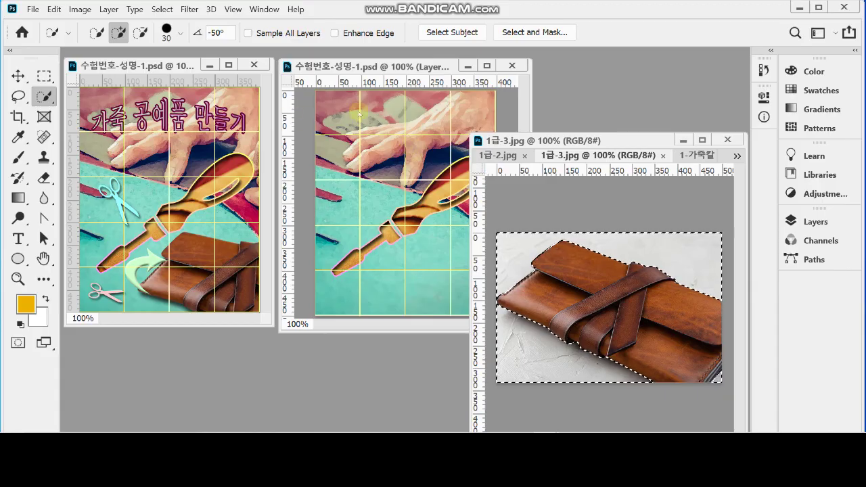
left_click(162, 9)
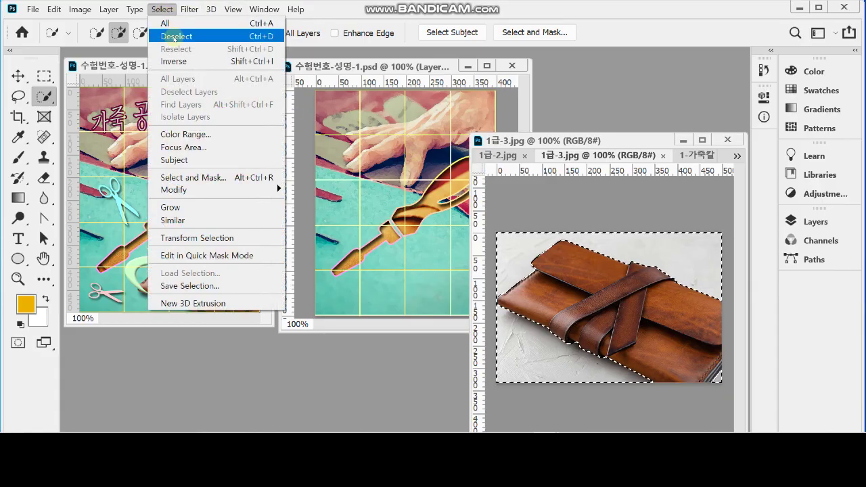
left_click(175, 38)
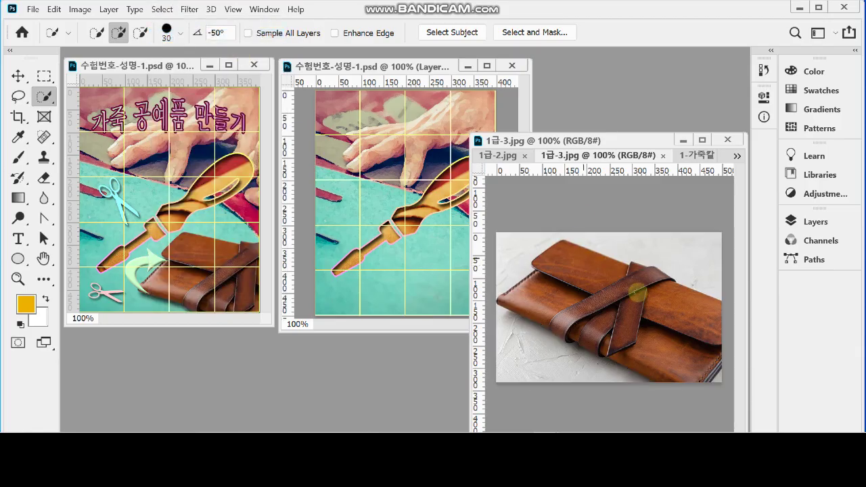
key("ctrl+z")
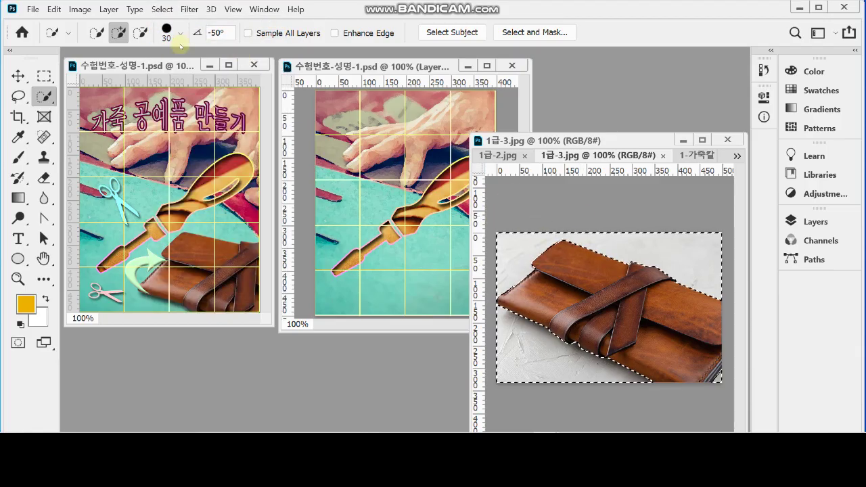
Step: Invert the background selection to isolate the wallet and move a copy of it into the poster document
left_click(162, 8)
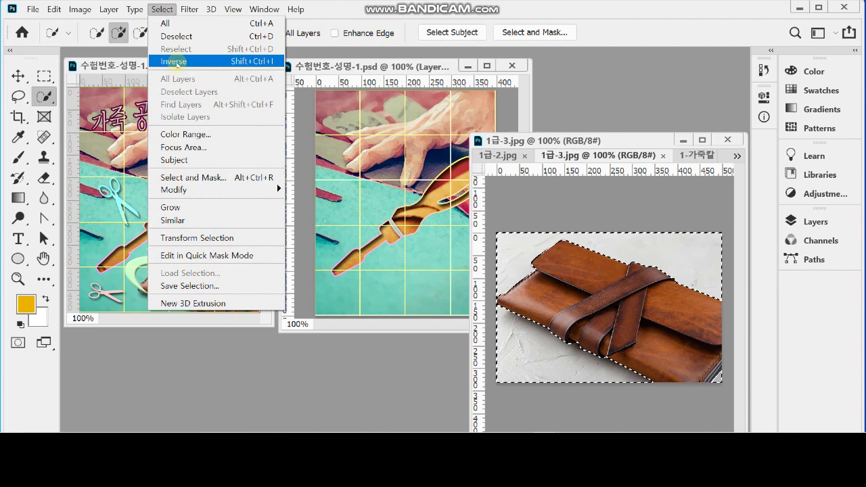
left_click(173, 61)
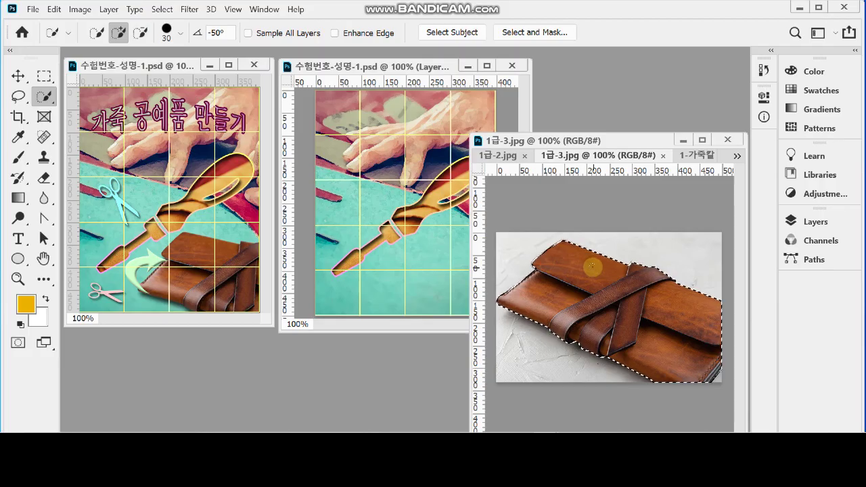
left_click_drag(638, 306, 445, 257)
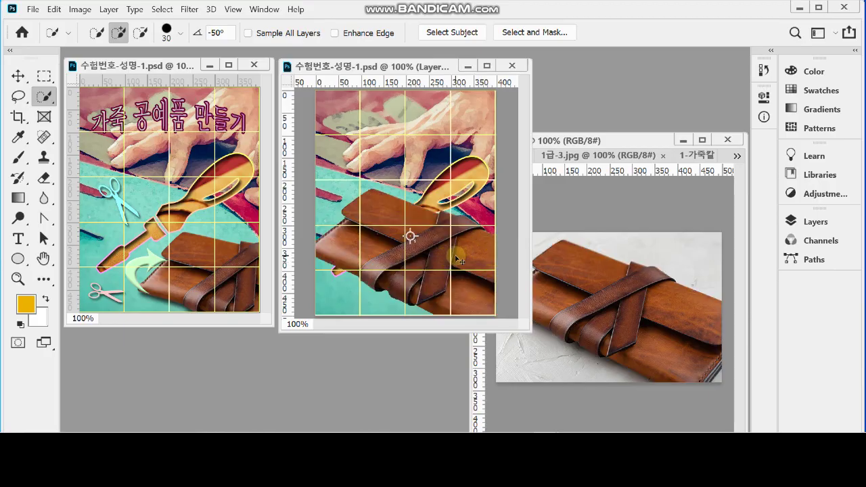
Step: Scale the wallet to about 81.76% × 81.59%, rotate it -8.19° and place it in the poster's lower-right corner
key("ctrl+t")
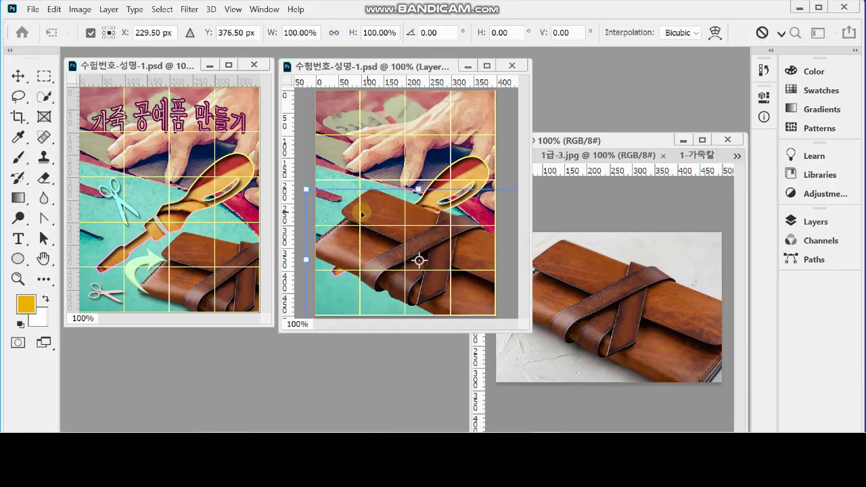
left_click_drag(306, 190, 348, 211)
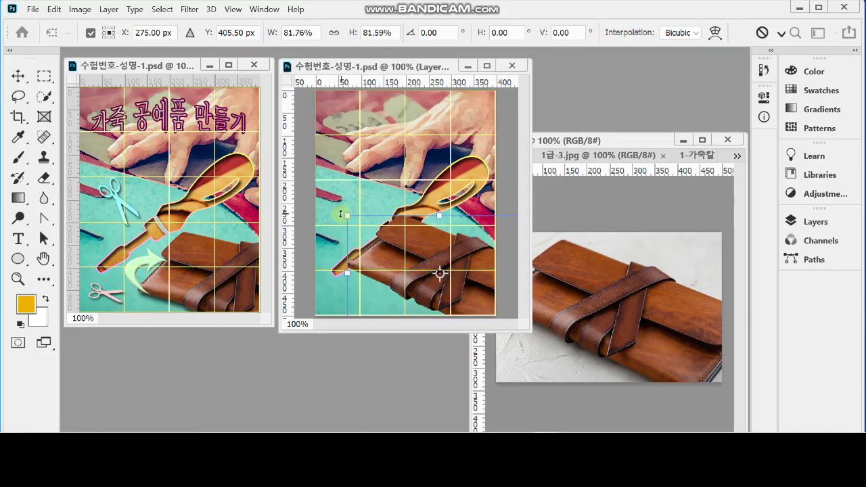
left_click_drag(337, 213, 334, 231)
left_click_drag(404, 269, 438, 285)
key("Return")
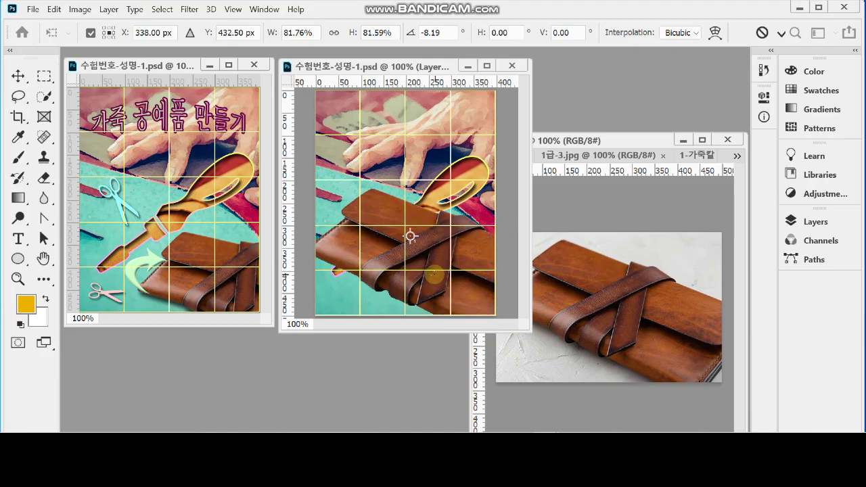
key("w")
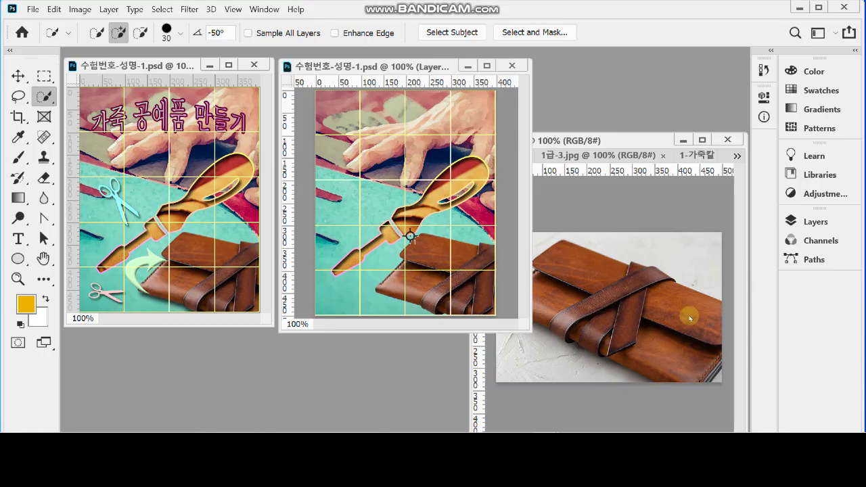
Step: Add a drop shadow with distance 10 px and size 10 px to the wallet layer
left_click(812, 222)
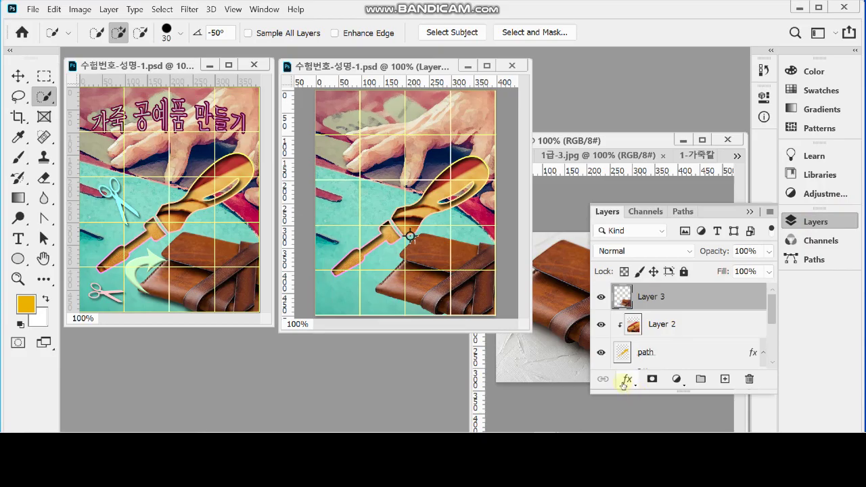
left_click(628, 380)
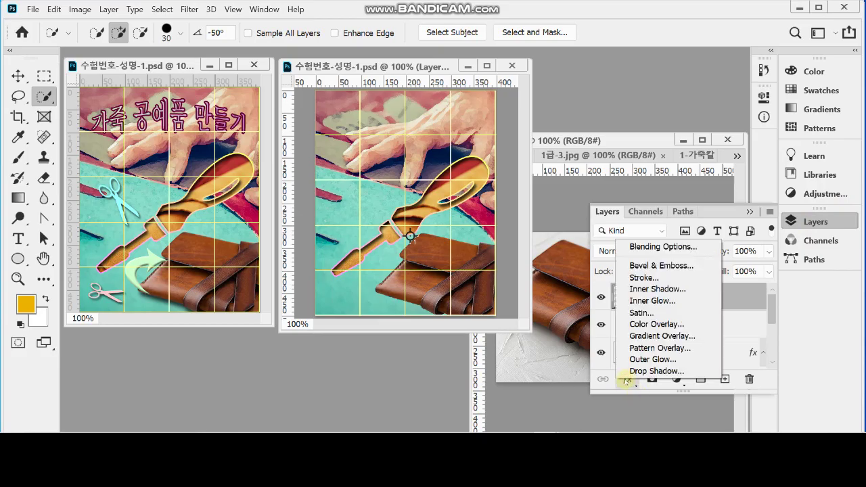
left_click(643, 371)
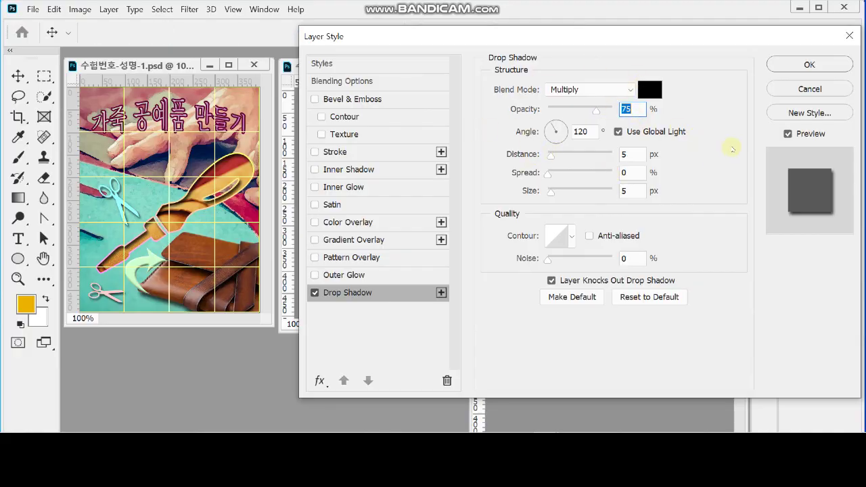
left_click(633, 155)
type("10")
key("Tab")
key("Tab")
type("10")
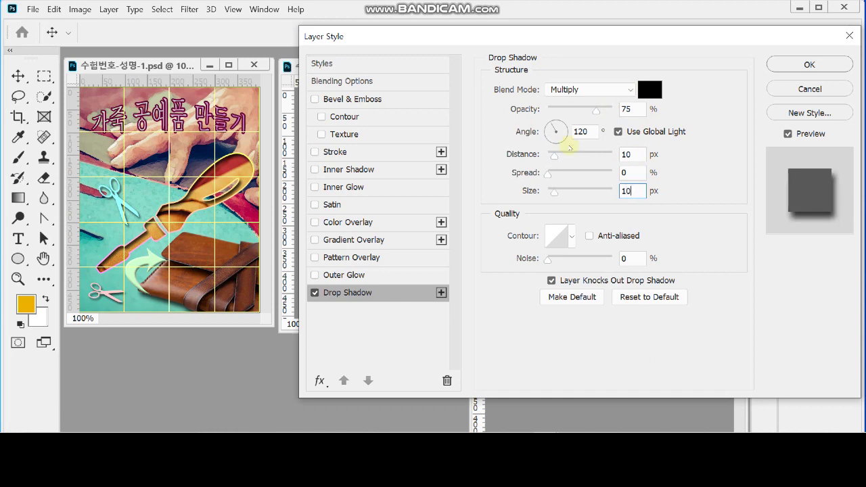
key("Return")
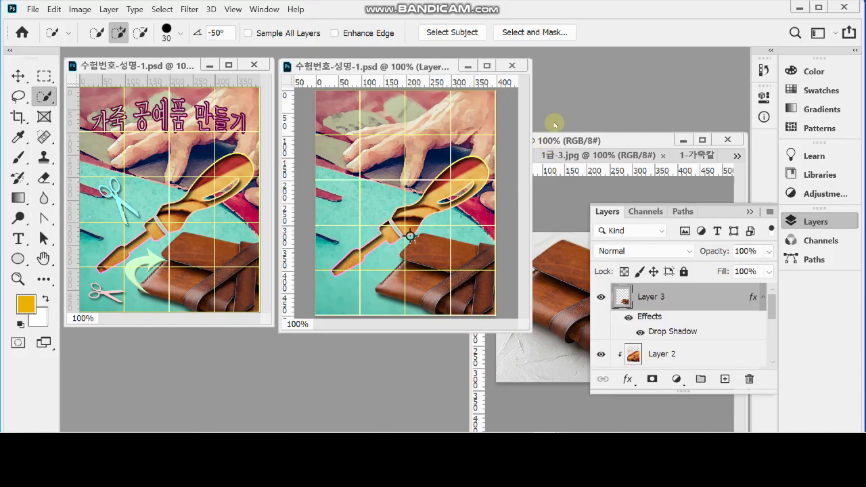
left_click(810, 221)
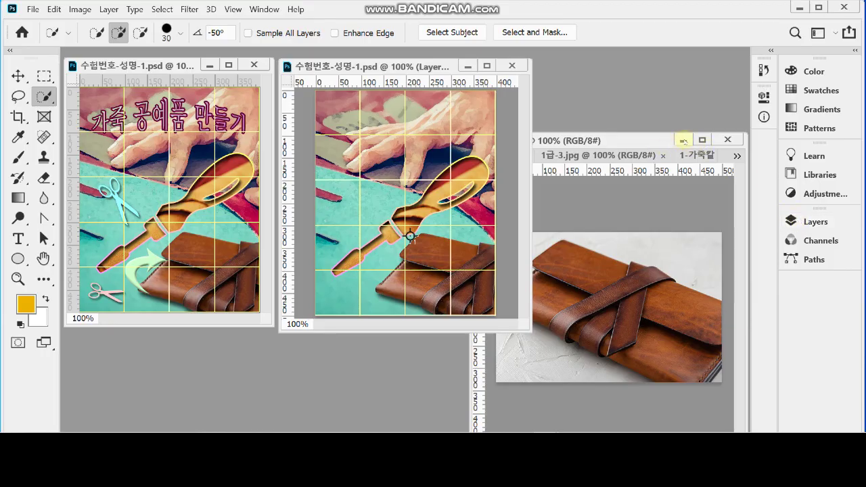
Step: Minimize the wallet photo window and choose the curved arrow custom shape from the legacy Arrows set
left_click(684, 140)
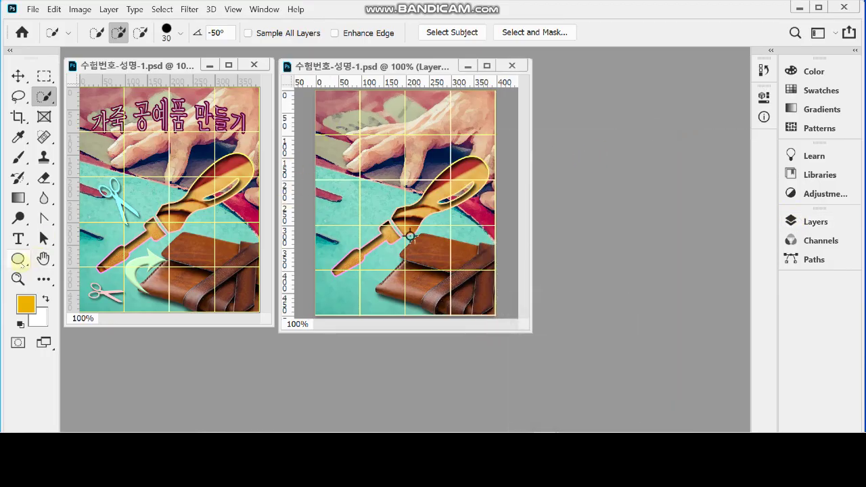
left_click(18, 259)
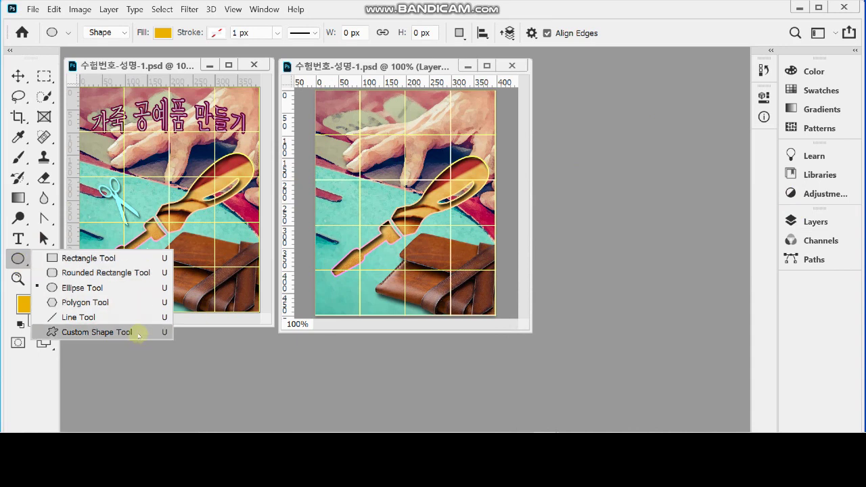
left_click(97, 332)
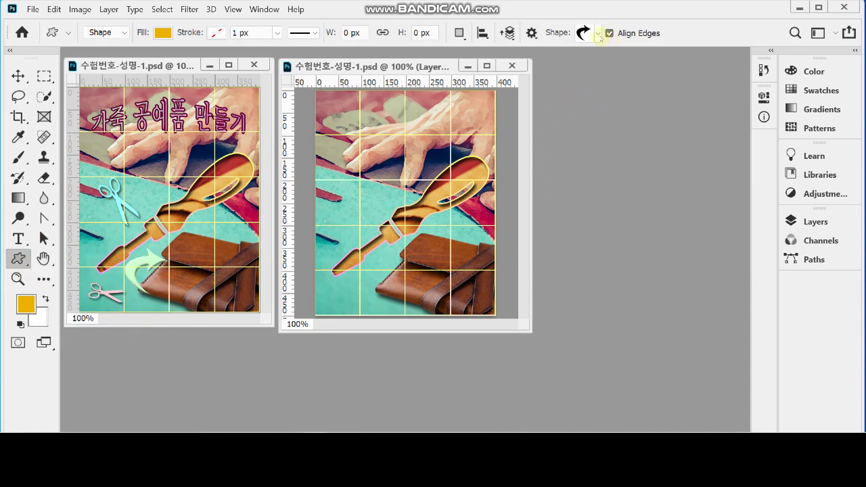
left_click(597, 34)
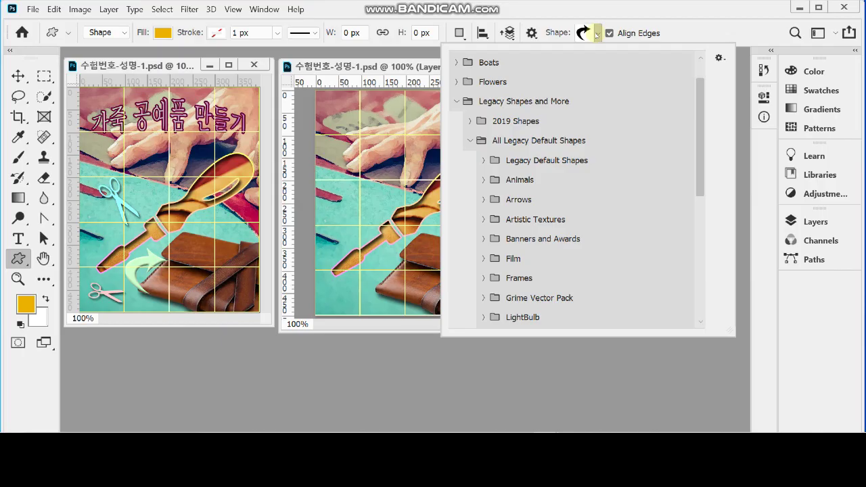
left_click(460, 101)
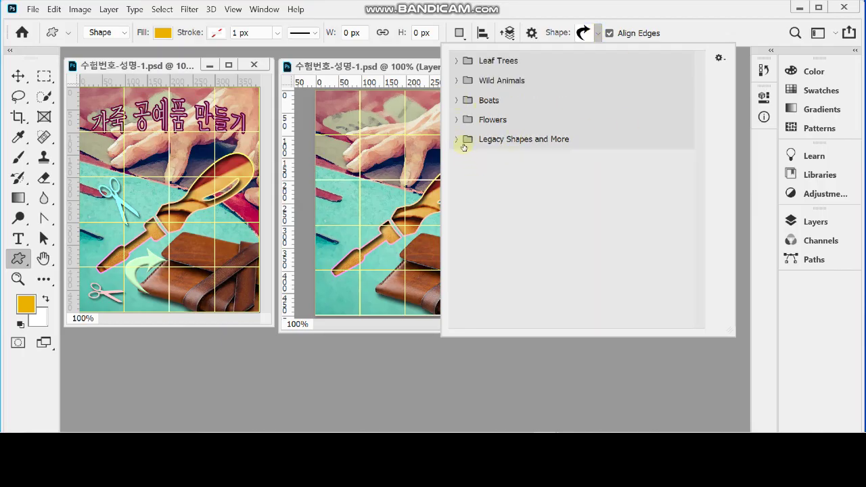
left_click(457, 140)
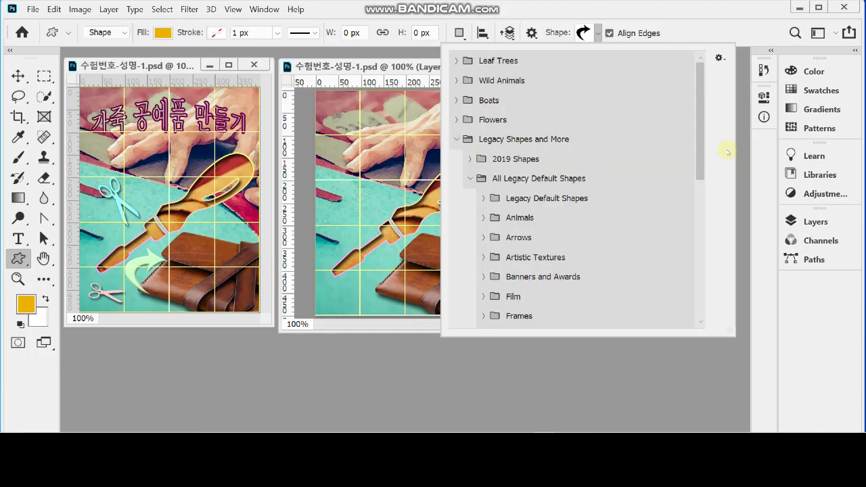
left_click_drag(700, 129, 701, 174)
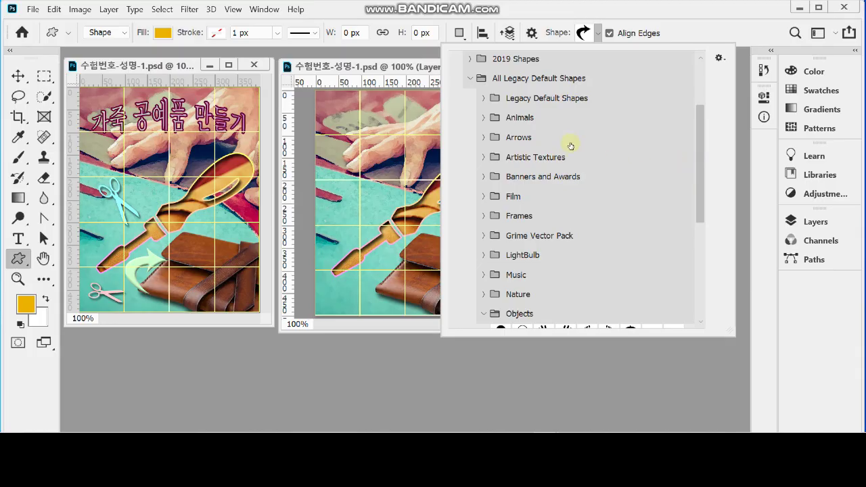
left_click(484, 137)
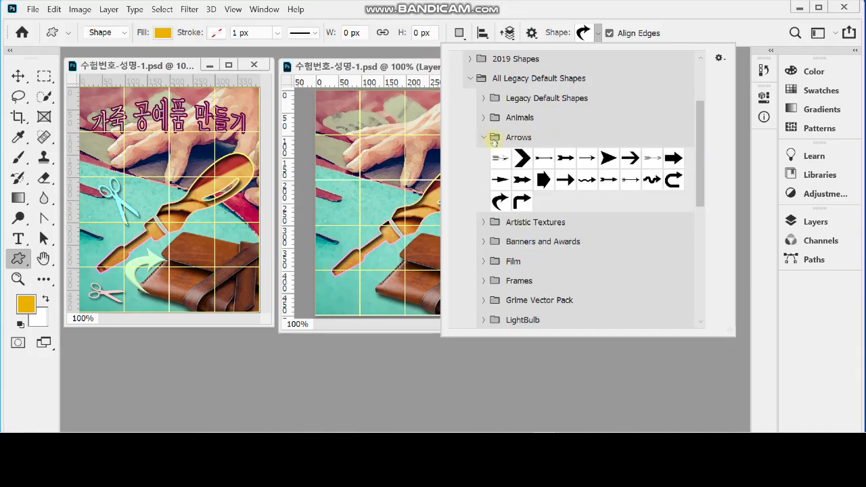
left_click(499, 202)
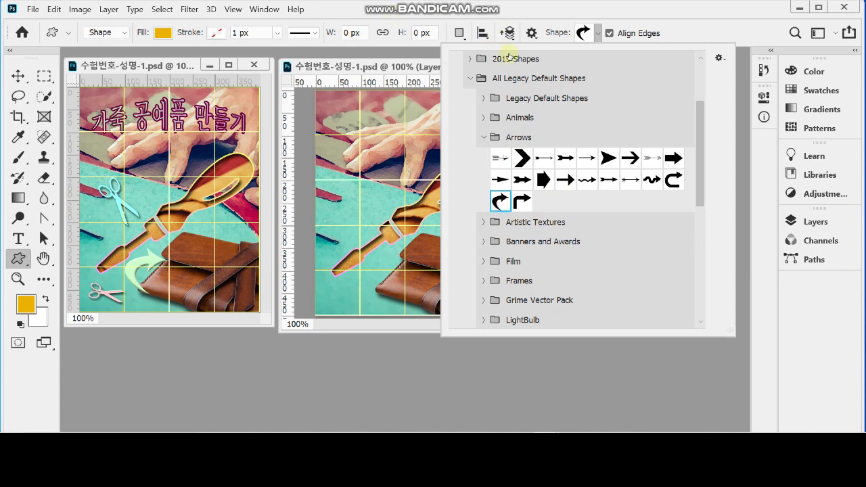
left_click(396, 53)
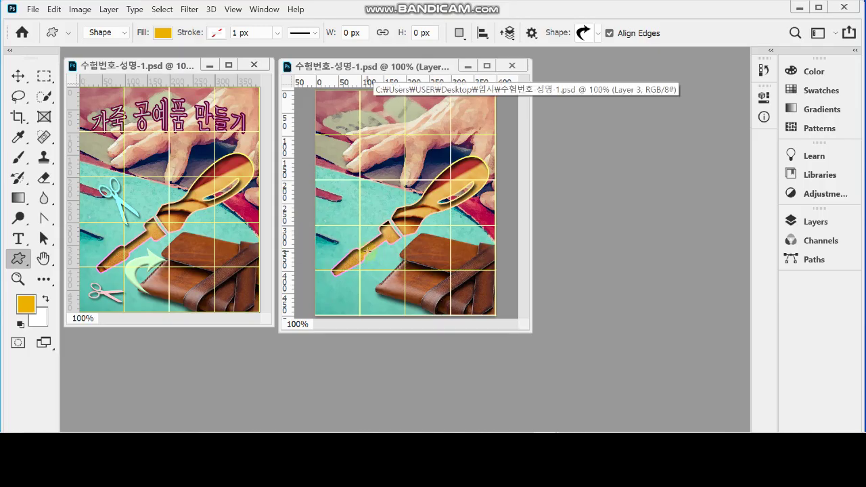
Step: Draw the curved arrow about 85 × 91 px at the wallet's left edge and fill it with colour #cfc
left_click_drag(366, 250, 432, 290)
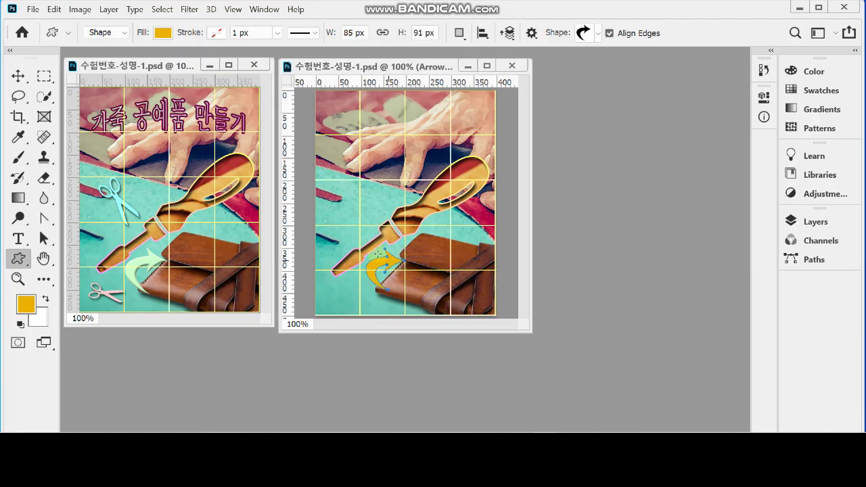
left_click_drag(390, 263, 390, 264)
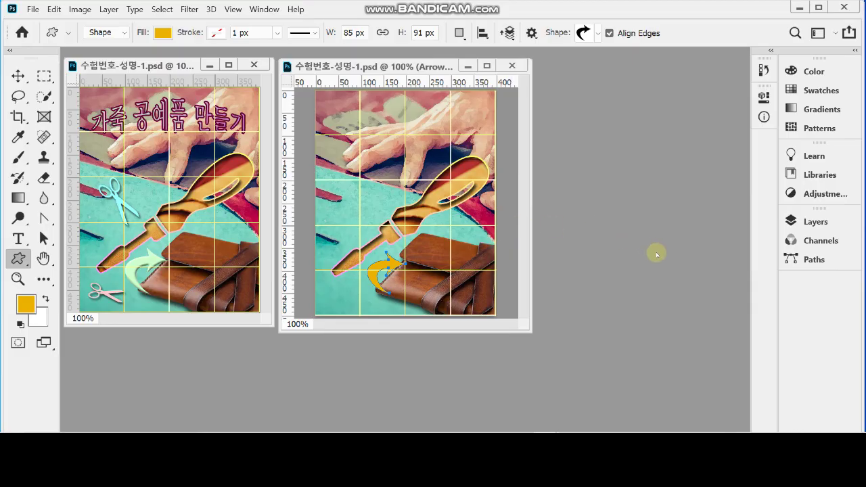
left_click(793, 221)
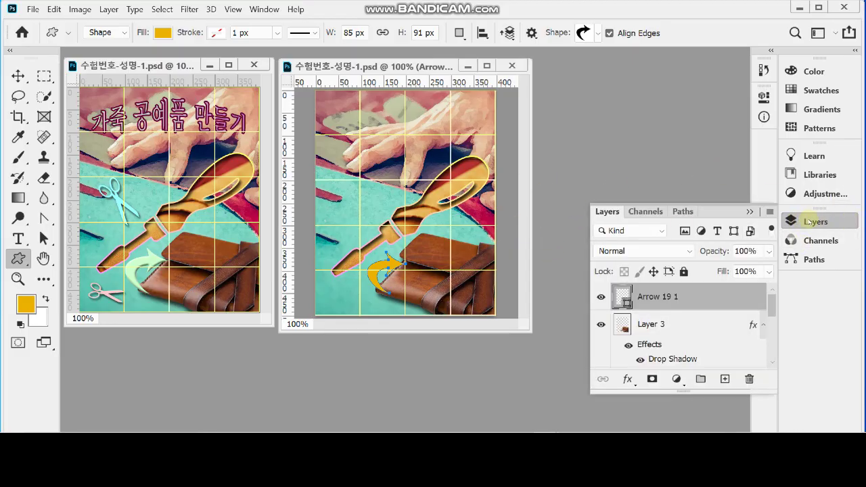
double_click(624, 300)
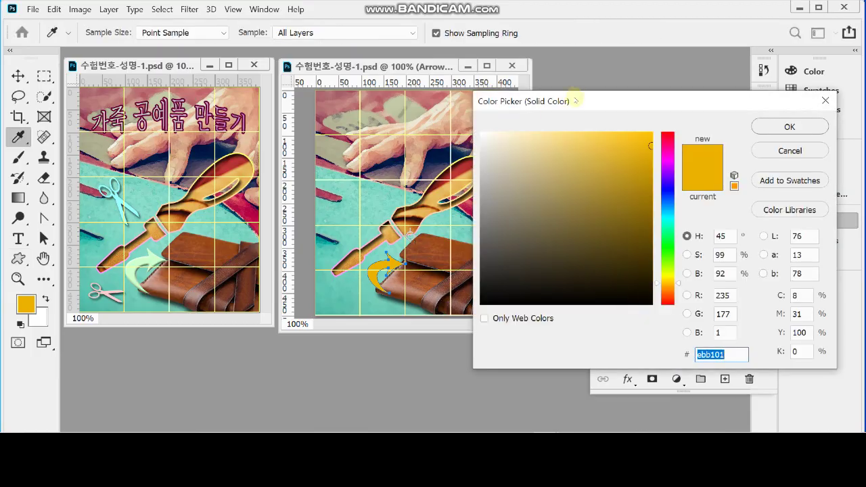
type("cfc")
key("Return")
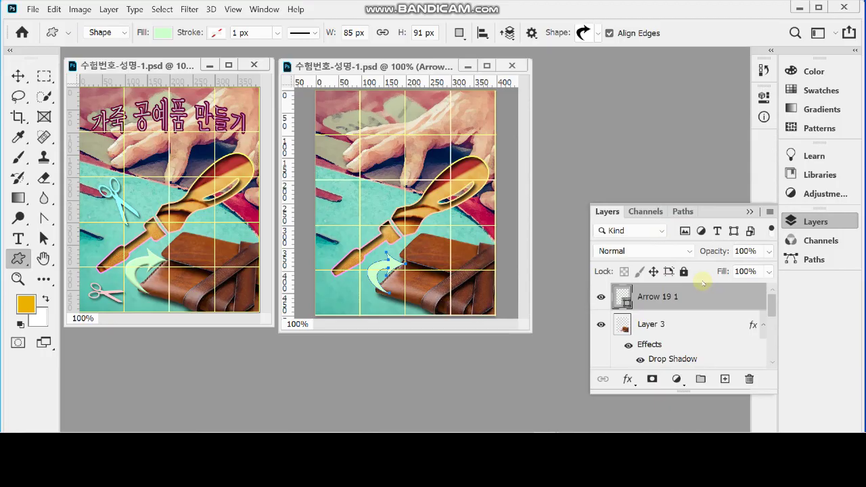
Step: Add a Bevel & Emboss effect to the arrow layer with the Inner Bevel style and a size of 5 px
left_click(628, 381)
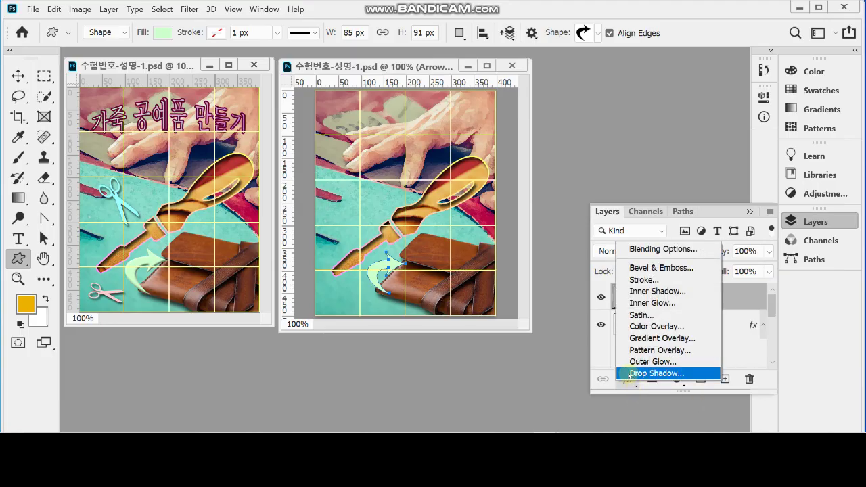
left_click(677, 269)
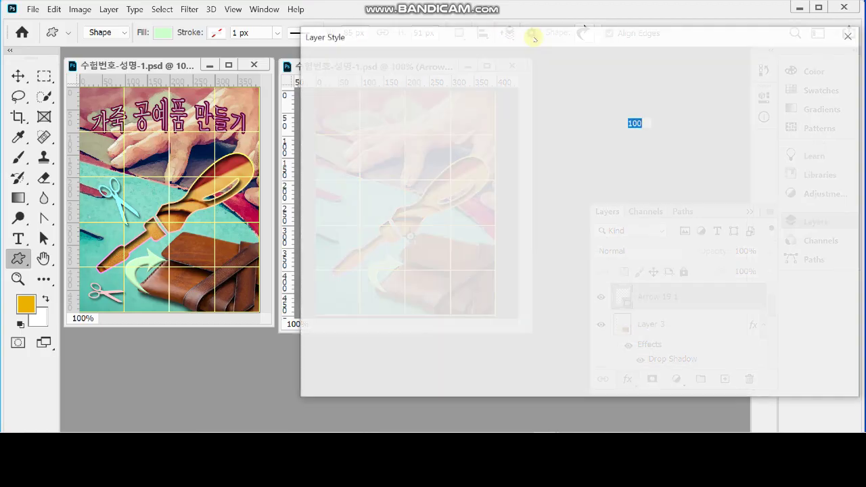
left_click_drag(441, 33, 444, 34)
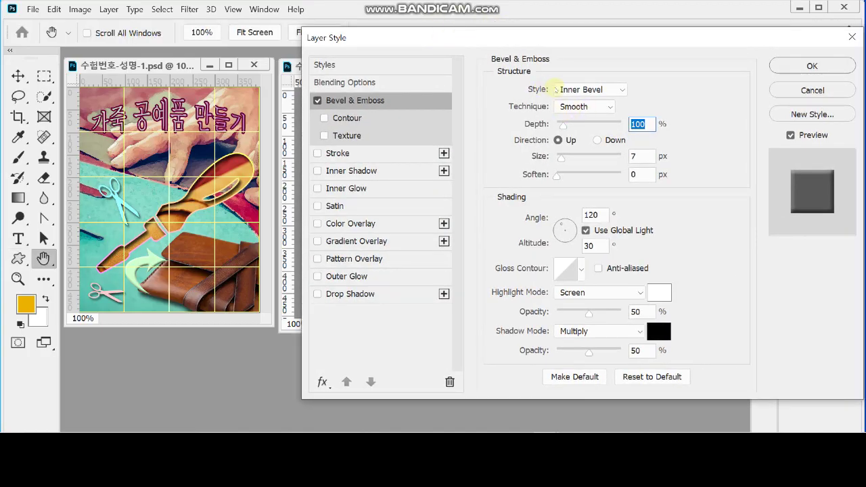
left_click(619, 89)
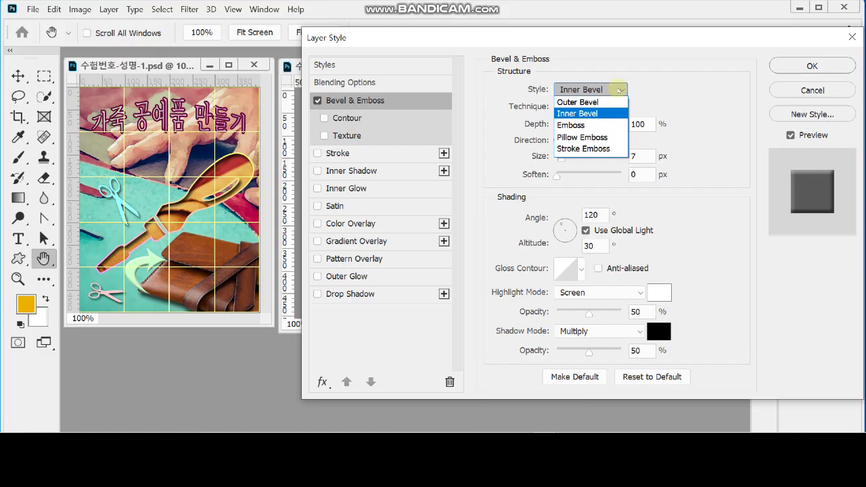
left_click(618, 90)
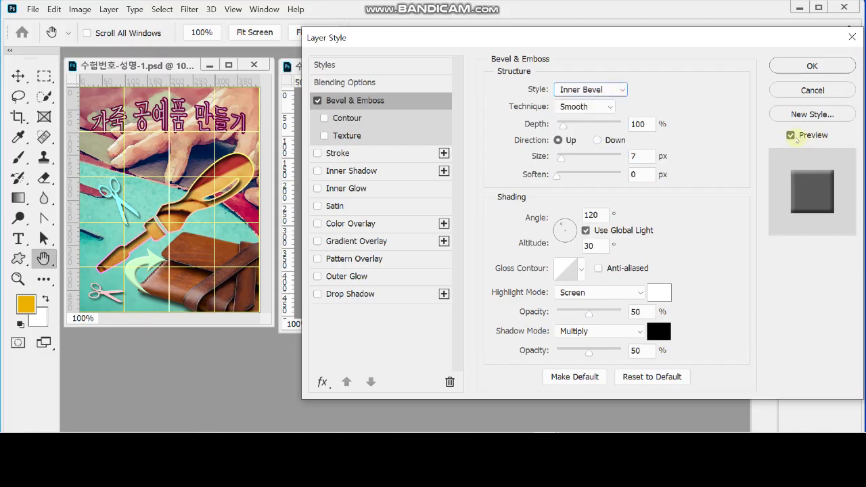
left_click_drag(539, 37, 644, 39)
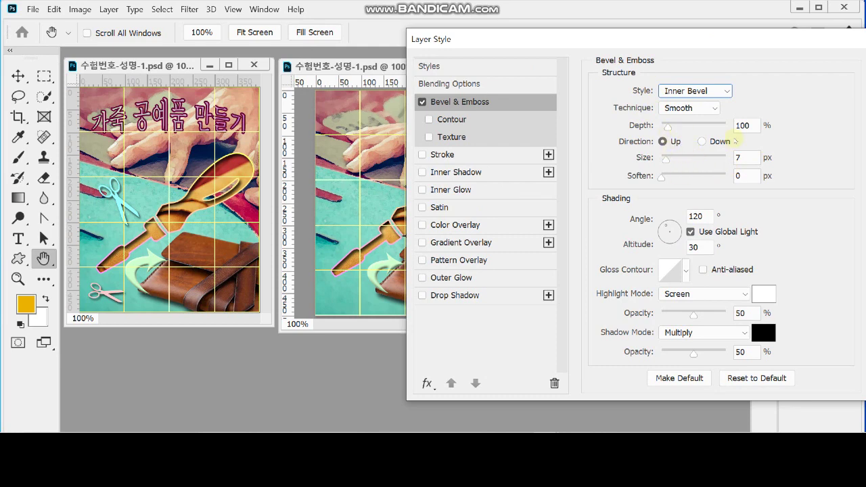
left_click(747, 157)
type("5")
left_click_drag(657, 44, 563, 63)
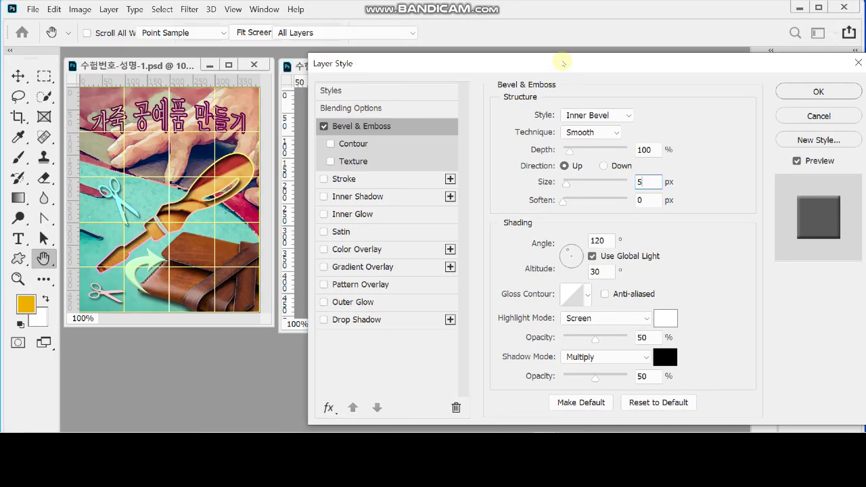
key("Return")
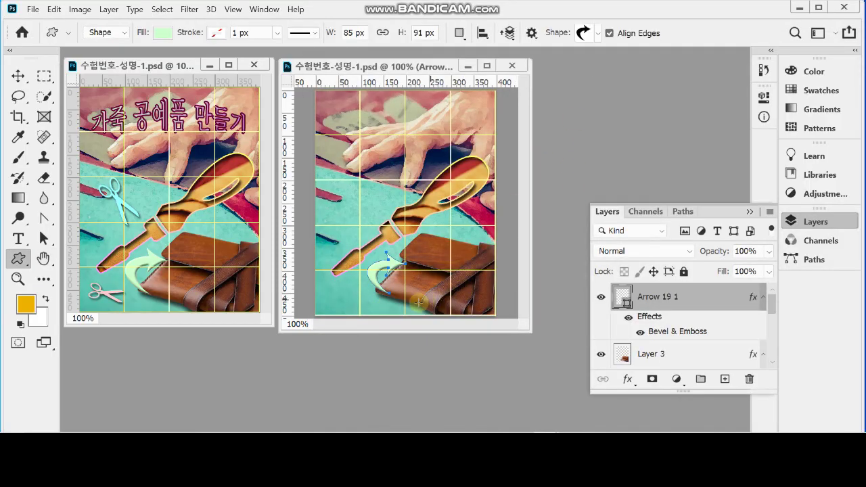
Step: Scale the curved arrow to 117.65% in width and height, extending it slightly outward at two opposite corners
key("ctrl+t")
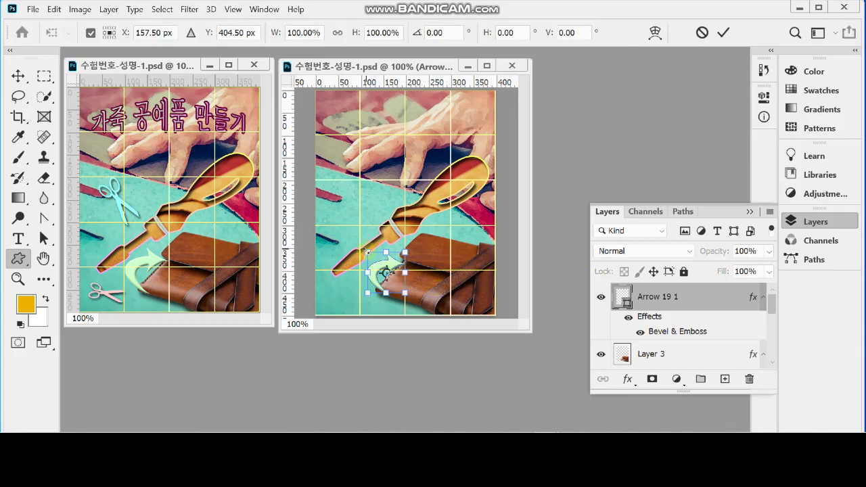
left_click_drag(366, 252, 364, 248)
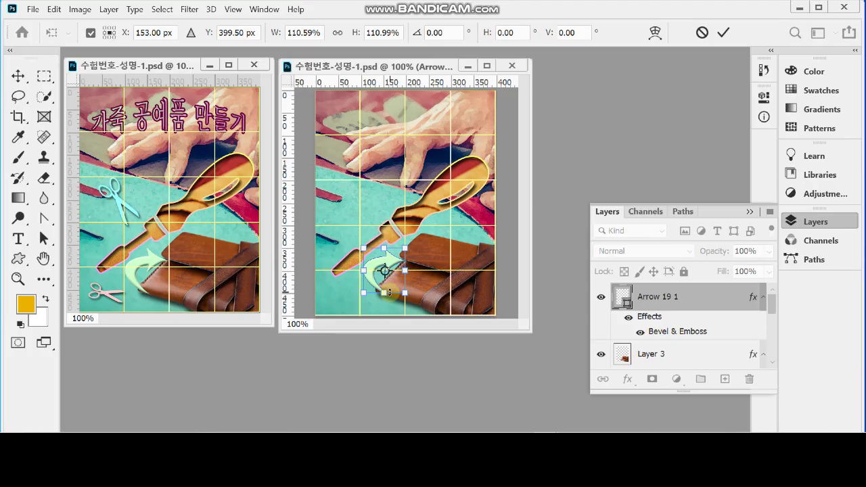
left_click_drag(405, 294, 412, 299)
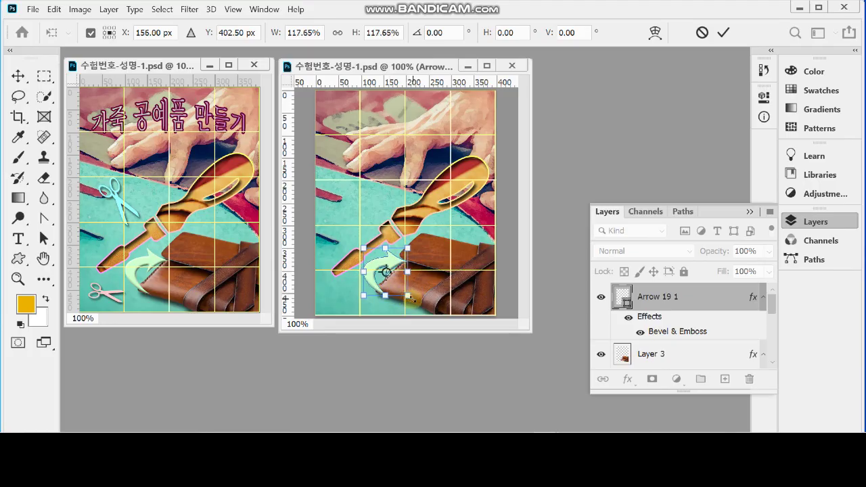
key("Return")
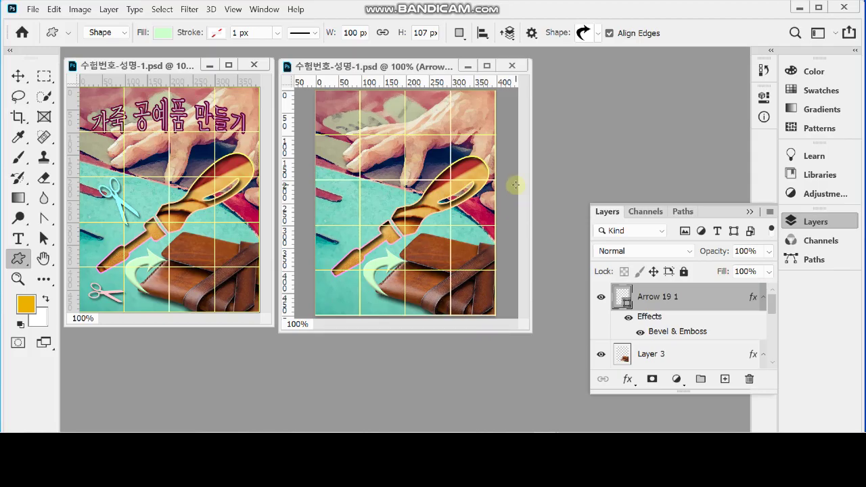
Step: Collapse the legacy Arrows set and bring the legacy Objects set into view among the custom shapes
left_click(598, 34)
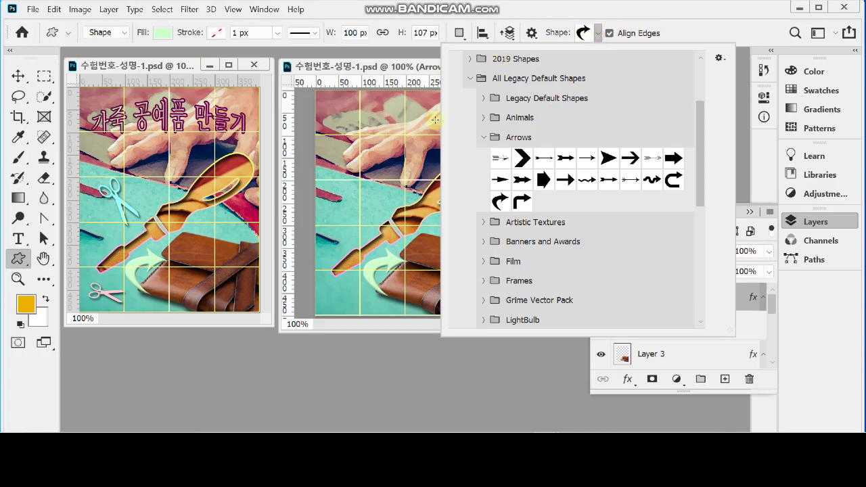
left_click(484, 139)
scroll(585, 265, "down", 4)
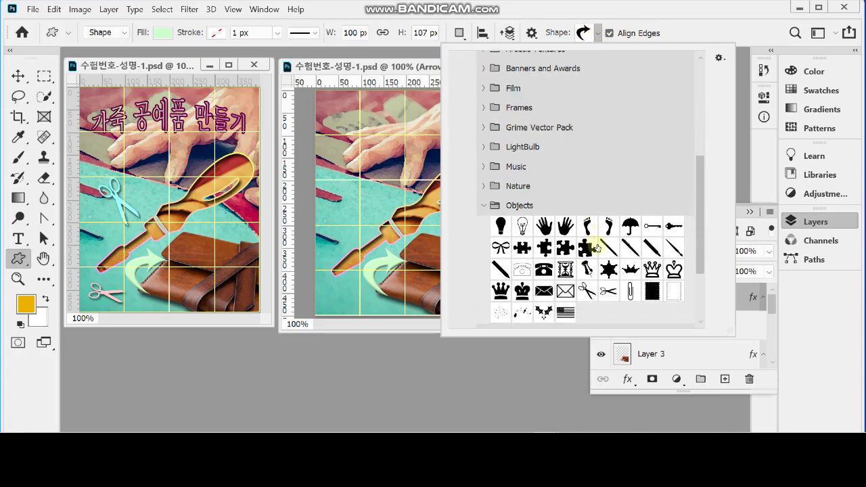
scroll(599, 248, "down", 3)
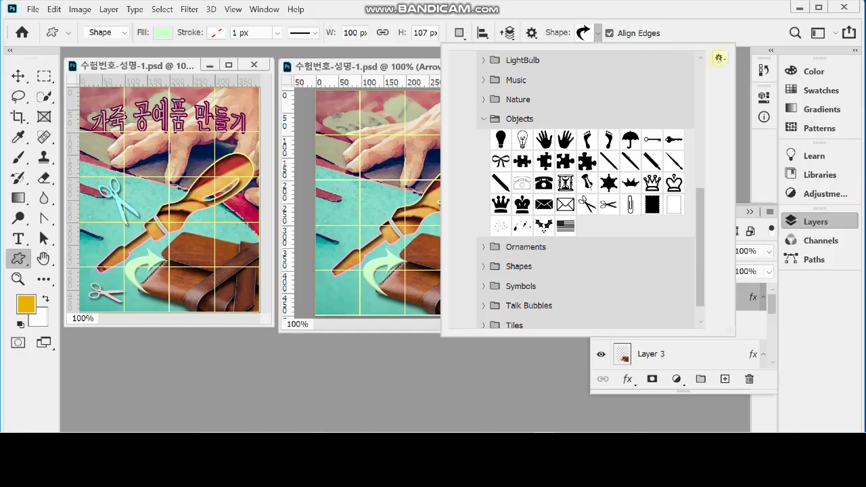
left_click(720, 57)
left_click(769, 129)
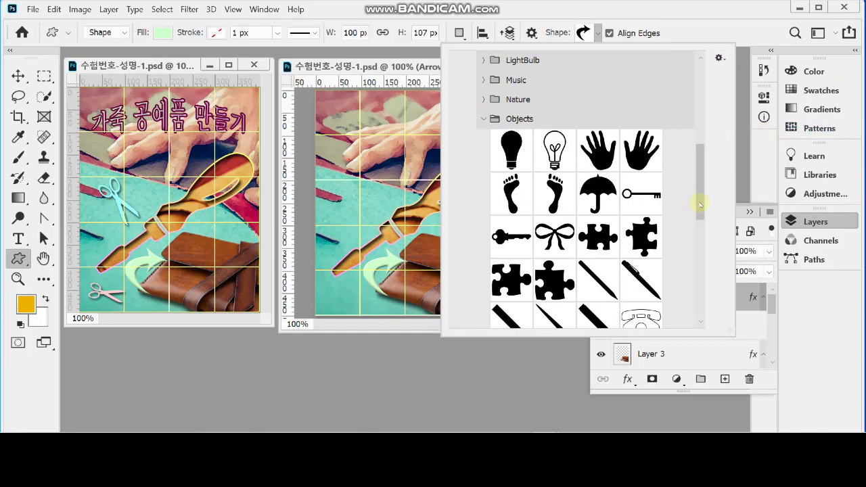
scroll(702, 204, "down", 3)
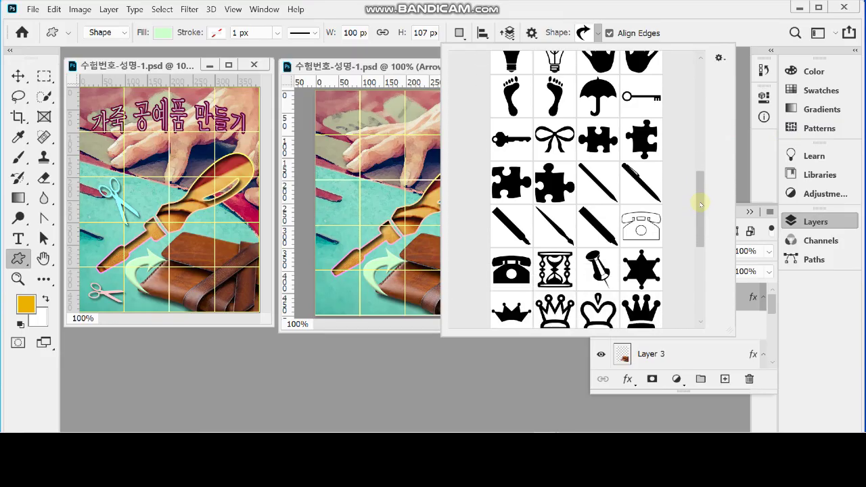
scroll(701, 205, "down", 4)
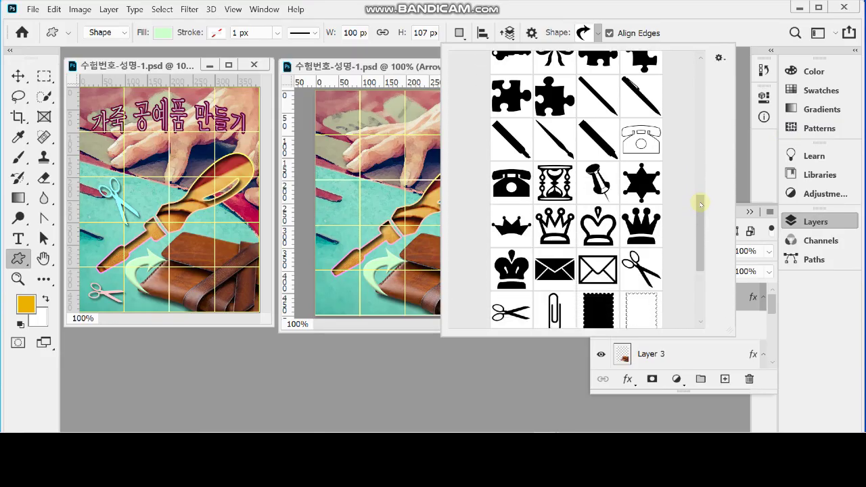
scroll(702, 204, "down", 1)
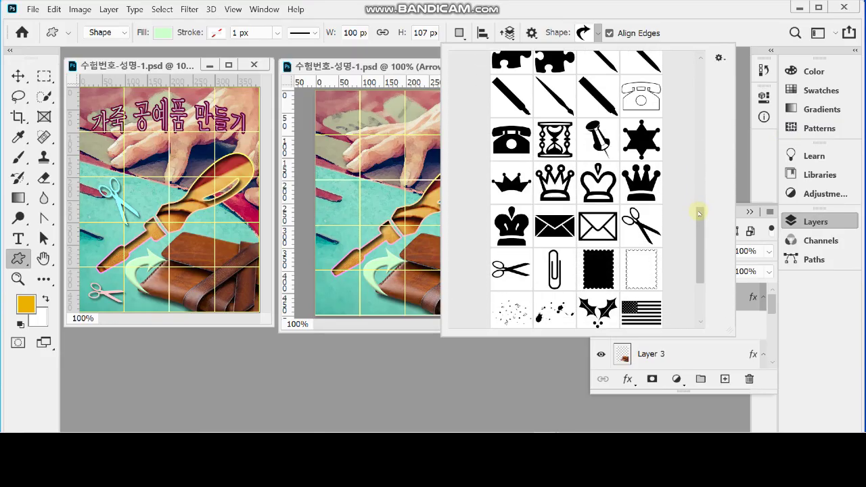
left_click(720, 57)
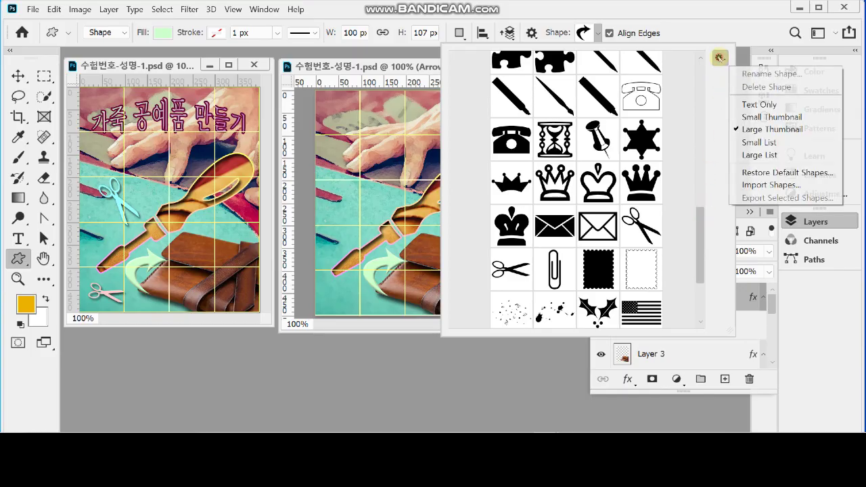
left_click(772, 118)
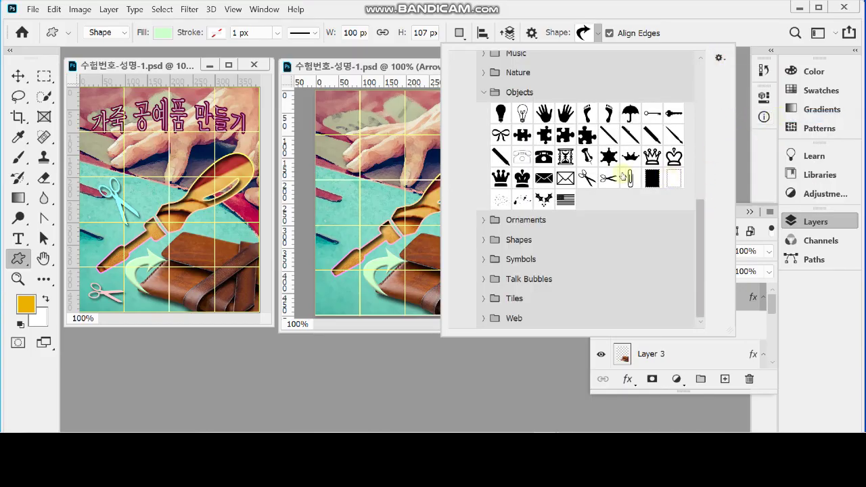
Step: Choose the diagonal open scissors shape and draw it about 104 × 99 px on the teal leather, left of the knife handle
left_click(587, 177)
left_click(671, 24)
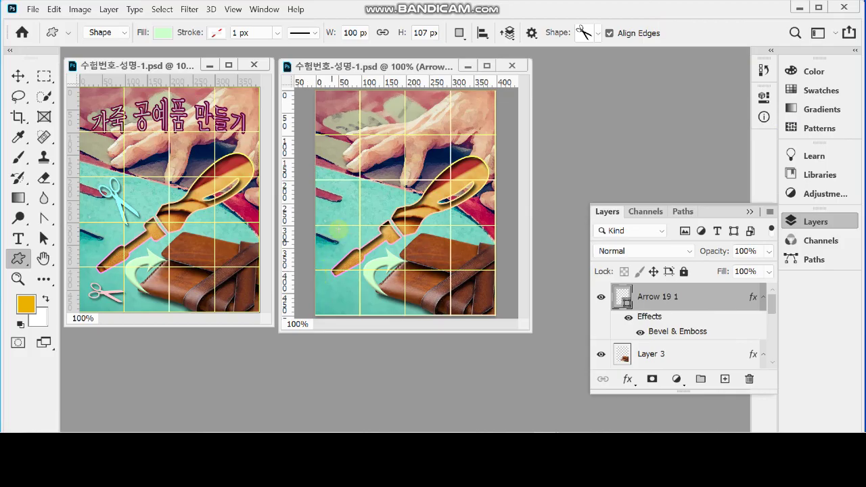
left_click_drag(332, 183, 390, 233)
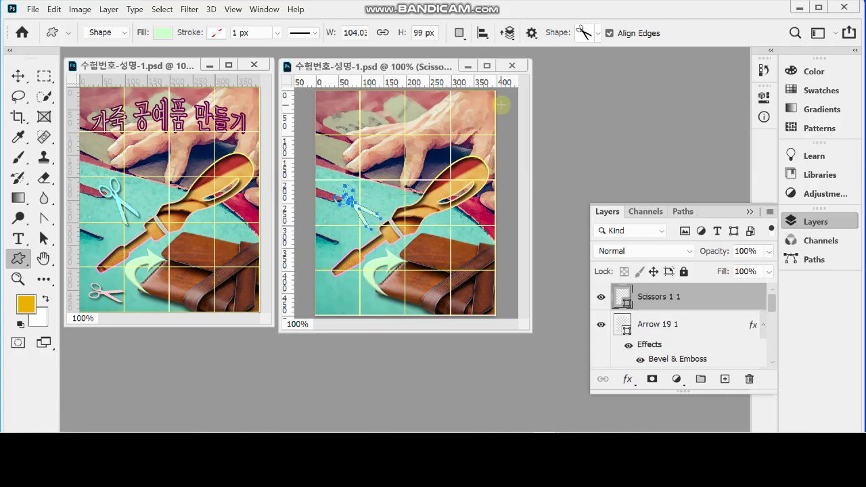
left_click_drag(357, 210, 353, 205)
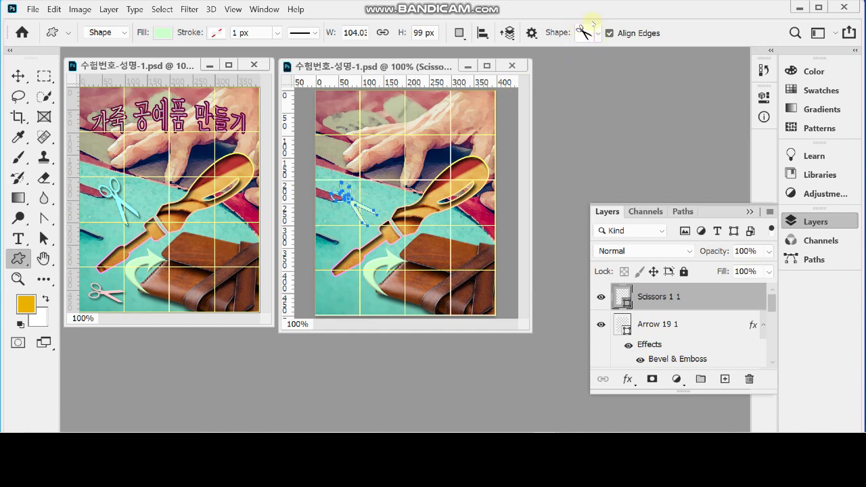
Step: Fill the scissors with colour #9ff and rotate them slightly clockwise
double_click(629, 297)
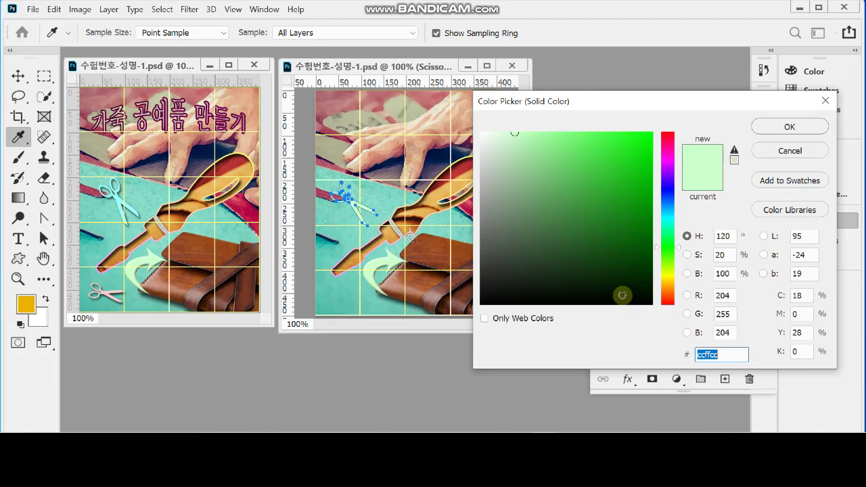
type("9ff")
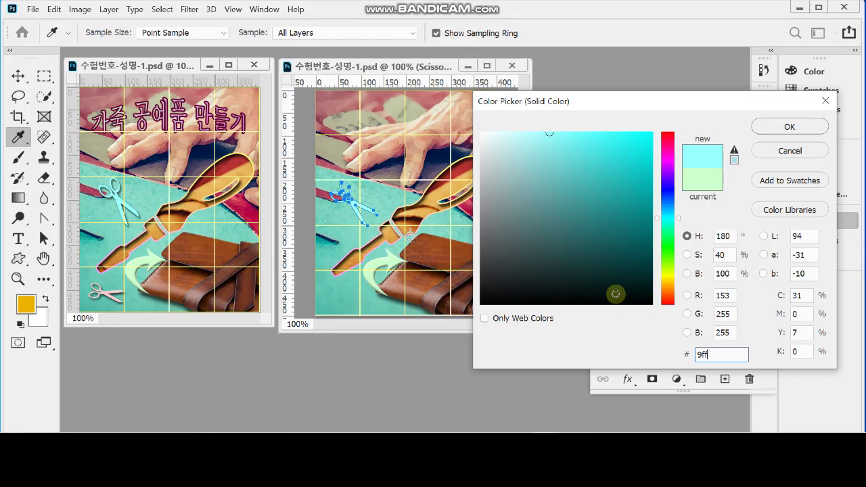
key("Return")
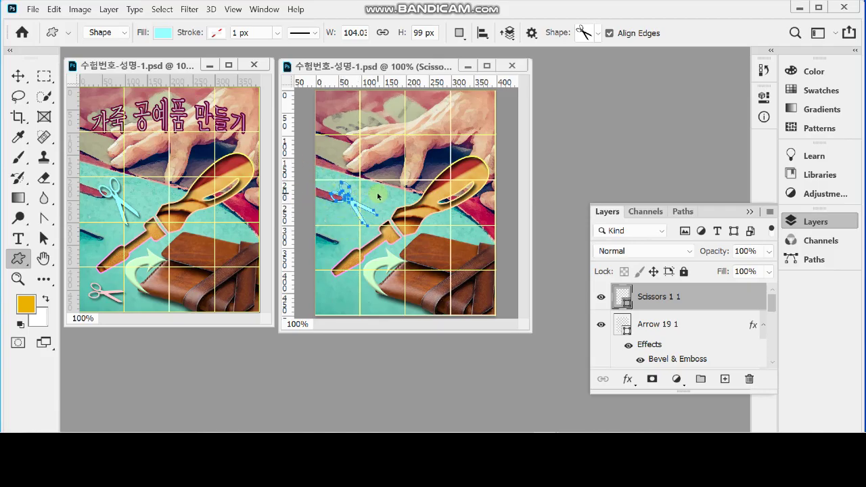
key("ctrl+t")
left_click_drag(396, 170, 395, 182)
key("Return")
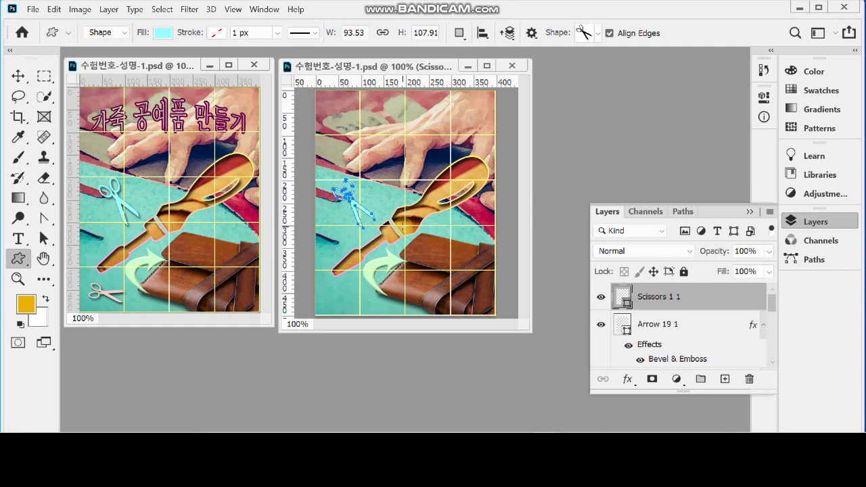
Step: Add a Drop Shadow effect to the scissors layer with a distance of 5 px and a size of 5 px
left_click(628, 379)
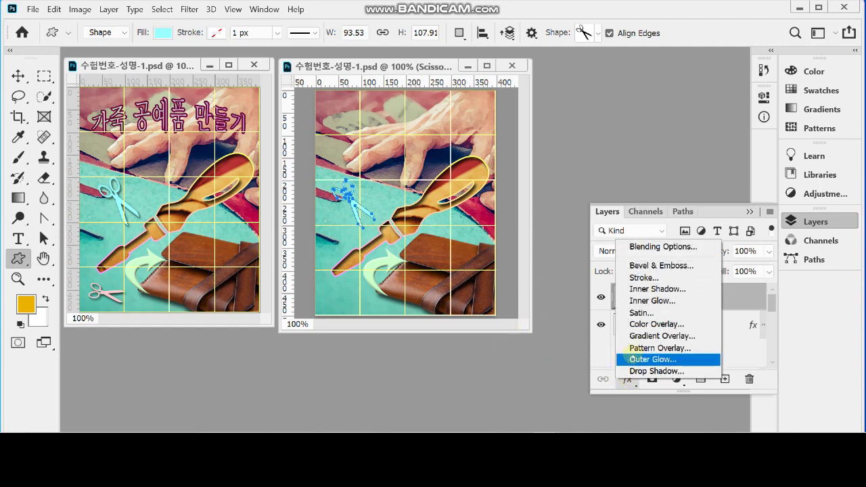
left_click(677, 371)
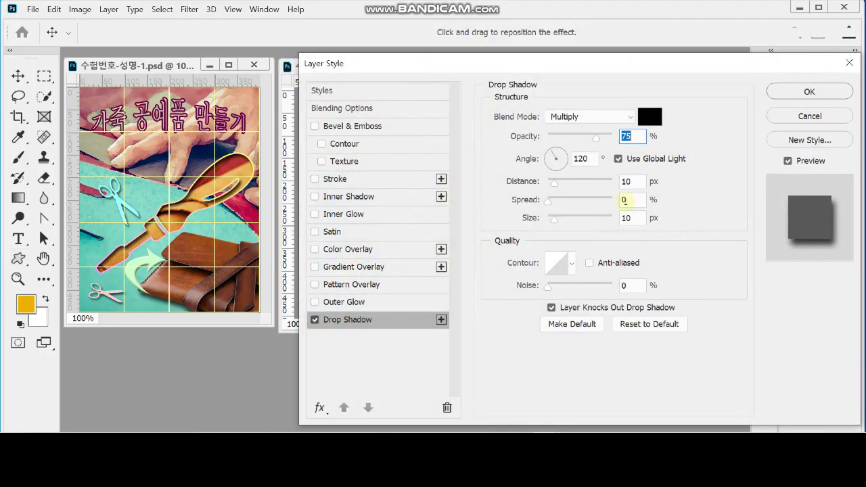
left_click(628, 182)
type("5")
key("Tab")
key("Tab")
type("5")
key("Return")
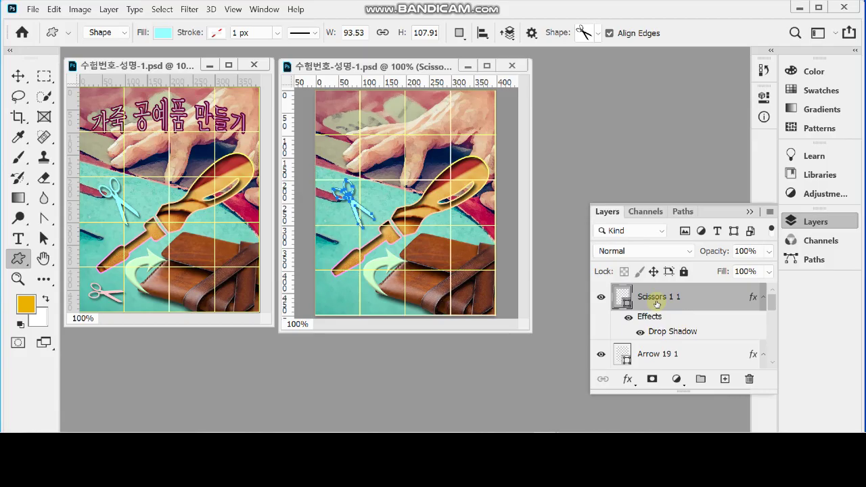
Step: Duplicate the scissors and move, shrink and rotate the copy to lie nearly horizontal, about 87 × 42 px, in the poster's lower-left corner
key("ctrl+j")
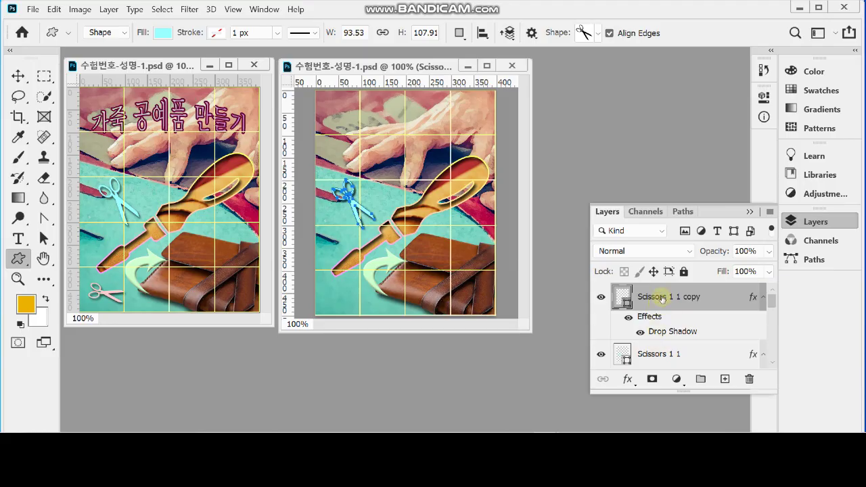
key("ctrl+t")
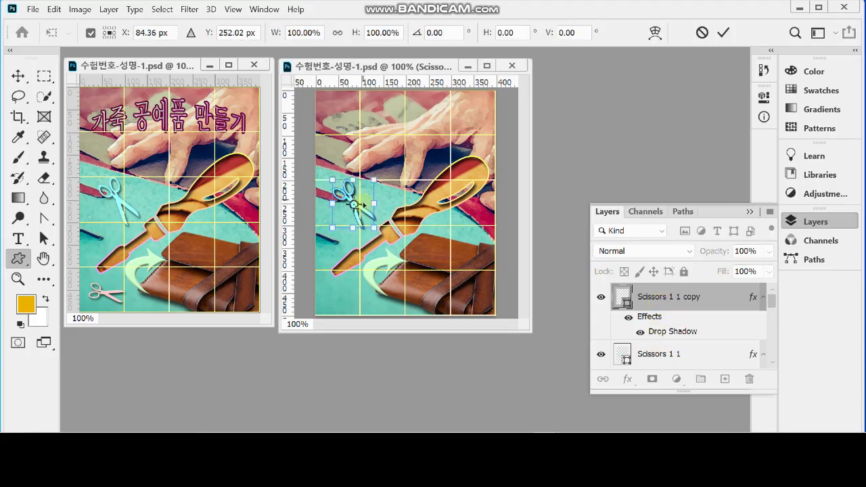
left_click_drag(361, 210, 359, 304)
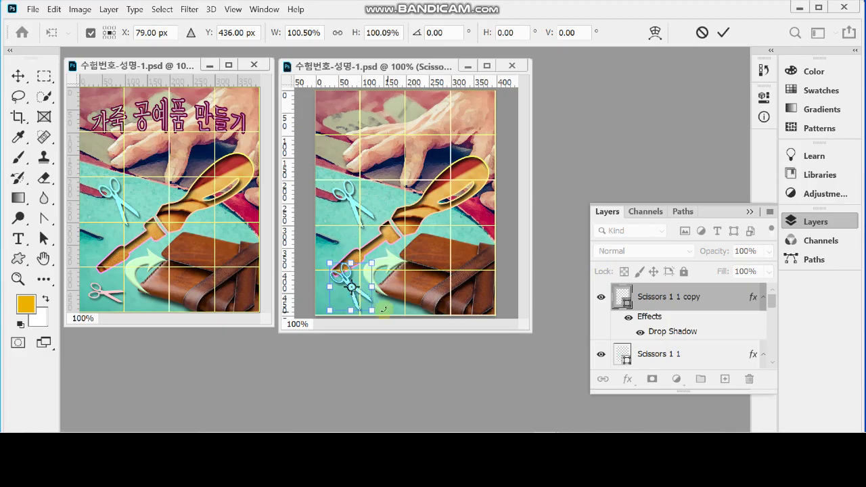
left_click_drag(371, 265, 363, 277)
left_click_drag(381, 306, 346, 297)
key("Return")
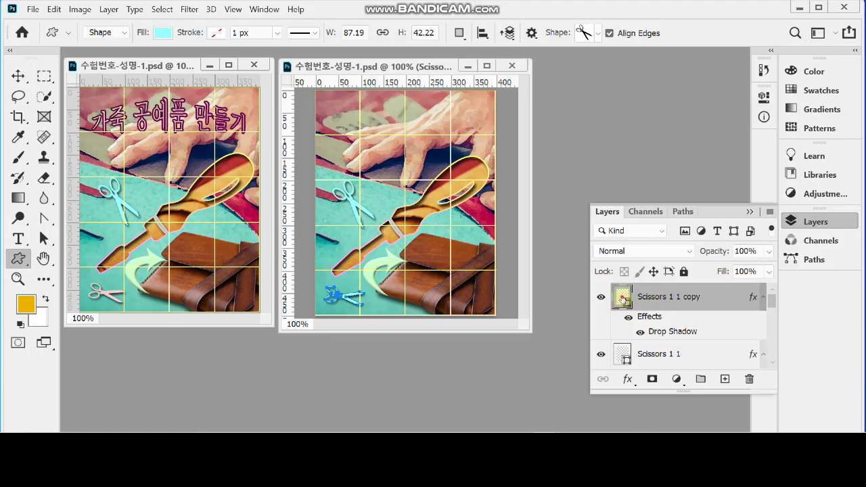
Step: Set the fill colour of the small scissors copy to #fcc
double_click(622, 298)
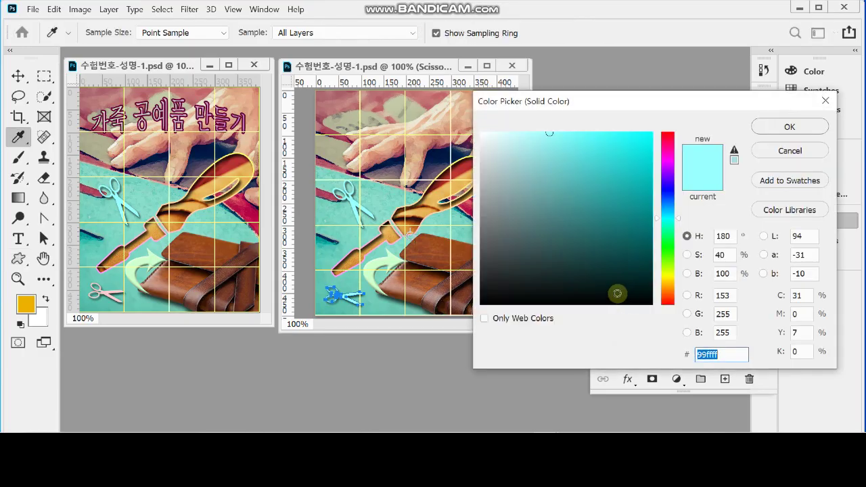
type("fcc")
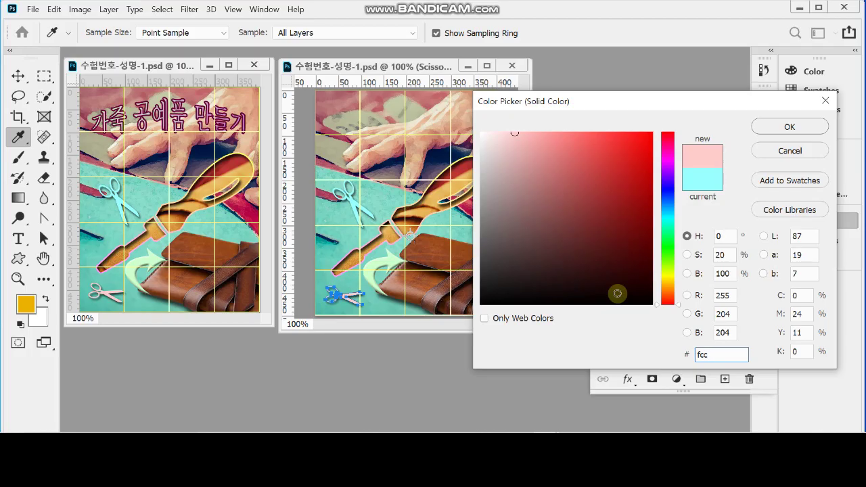
key("Return")
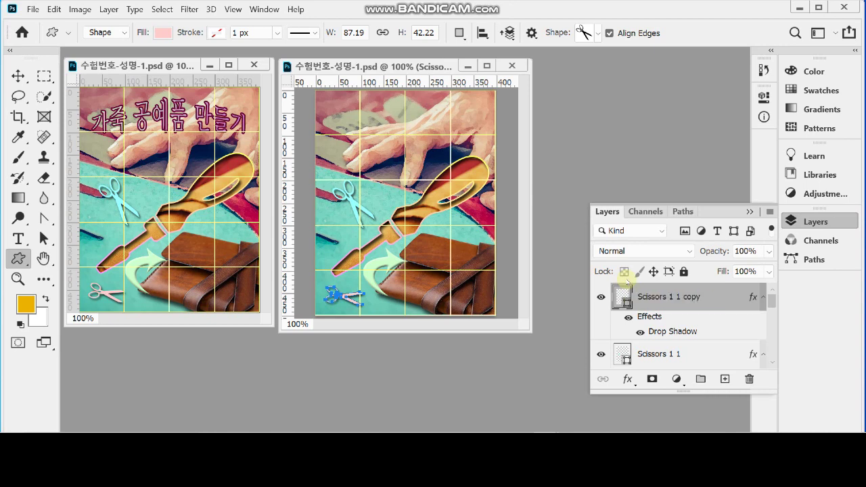
Step: Add the horizontal title text "가죽 공예품 만들기" in 바탕, 40 pt, with Strong anti-aliasing, near the top of the working poster
key("shift")
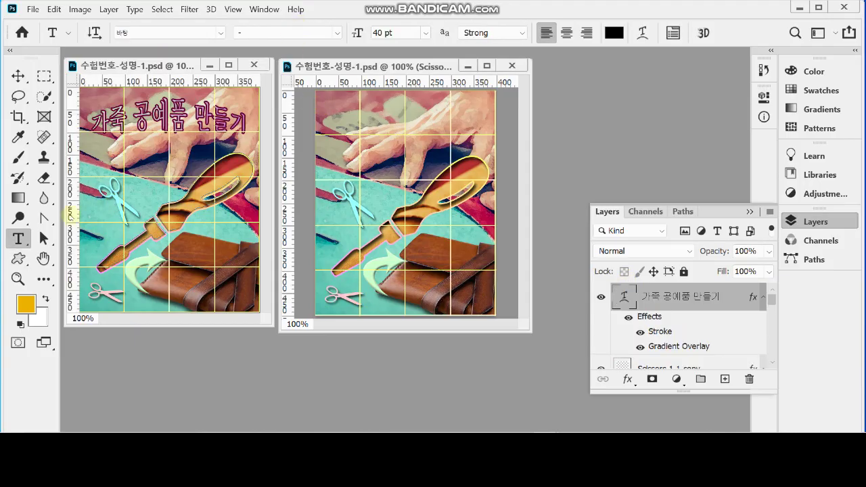
left_click(19, 240)
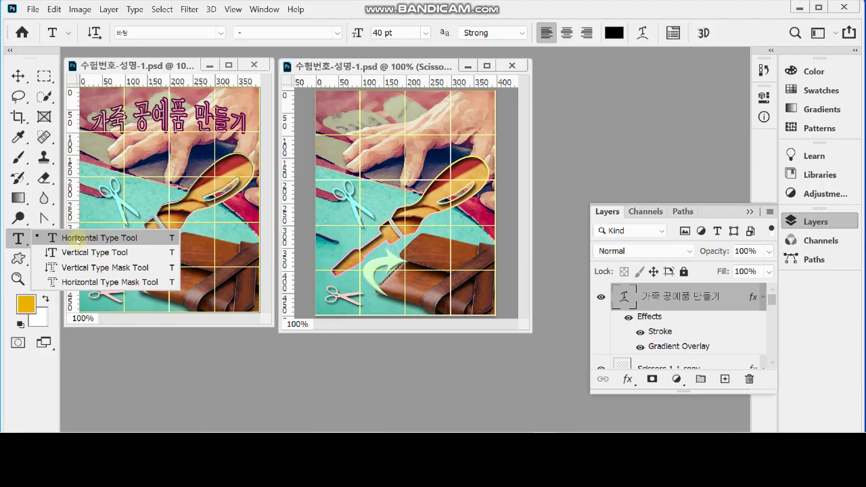
left_click(78, 237)
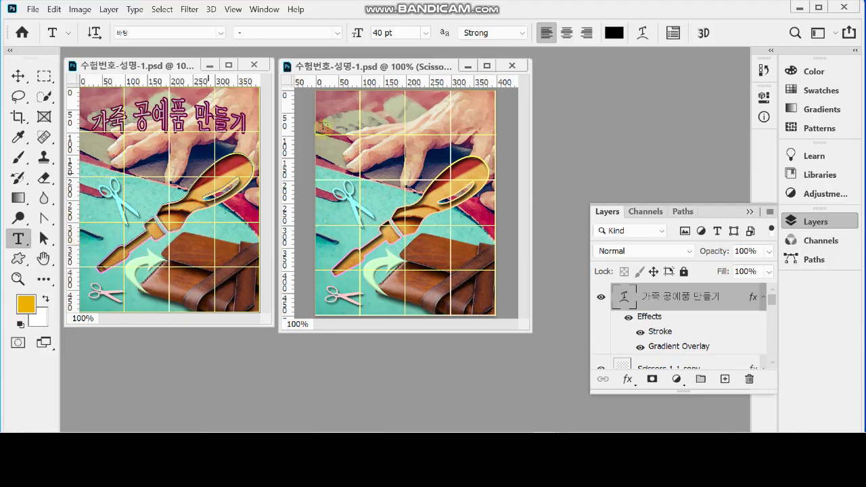
left_click(328, 66)
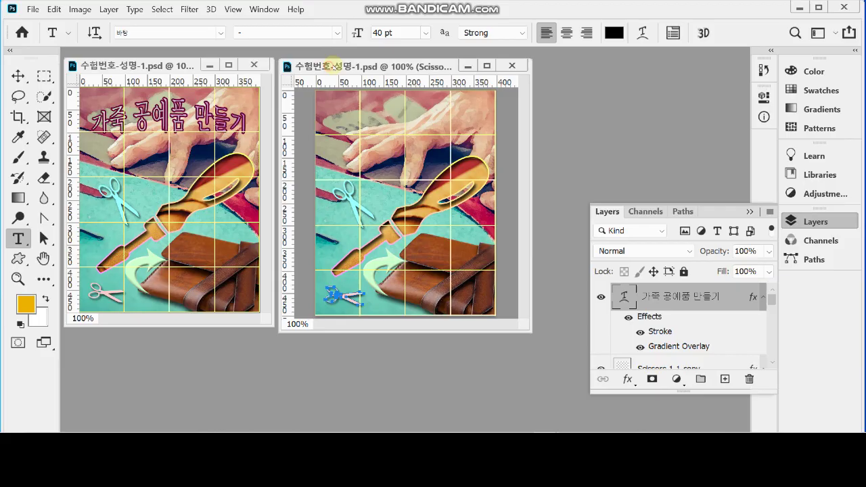
left_click(182, 32)
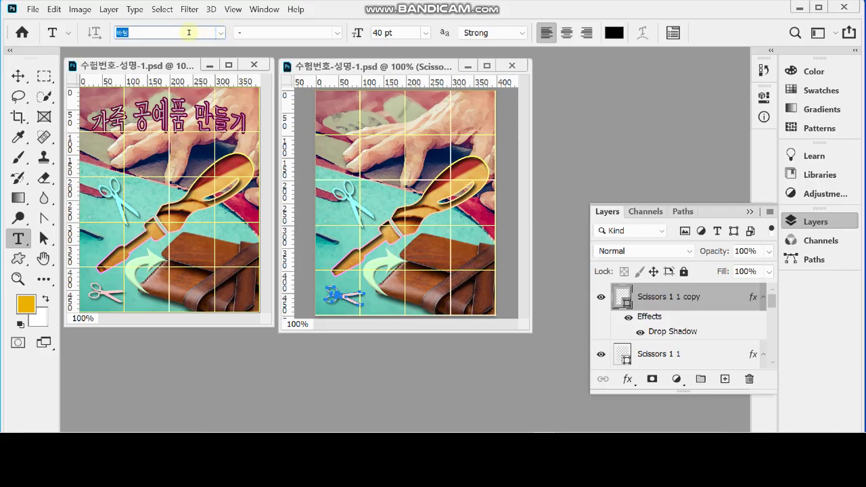
left_click(398, 32)
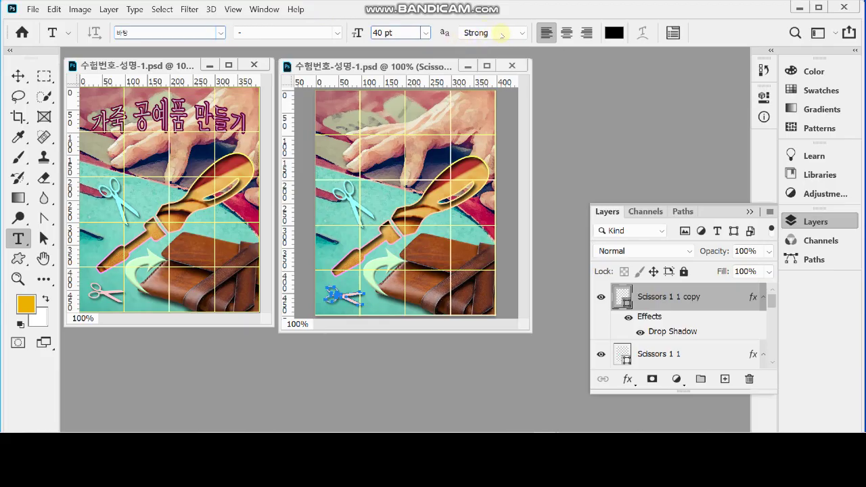
left_click(496, 34)
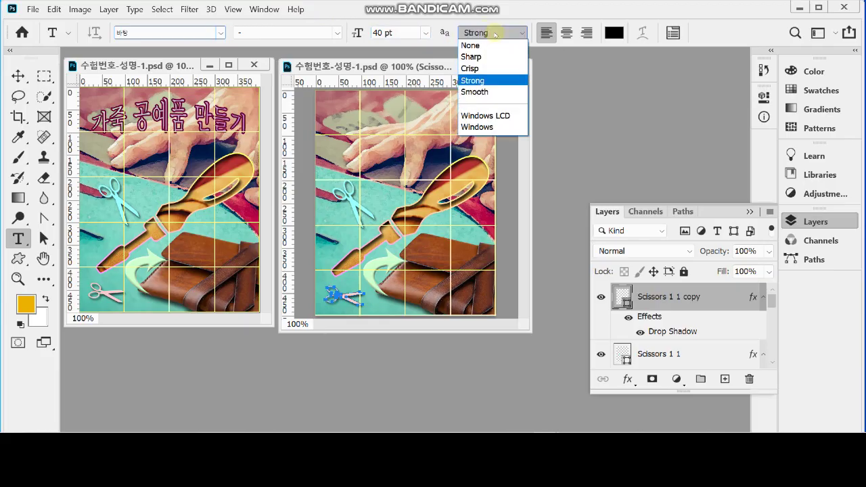
left_click(489, 81)
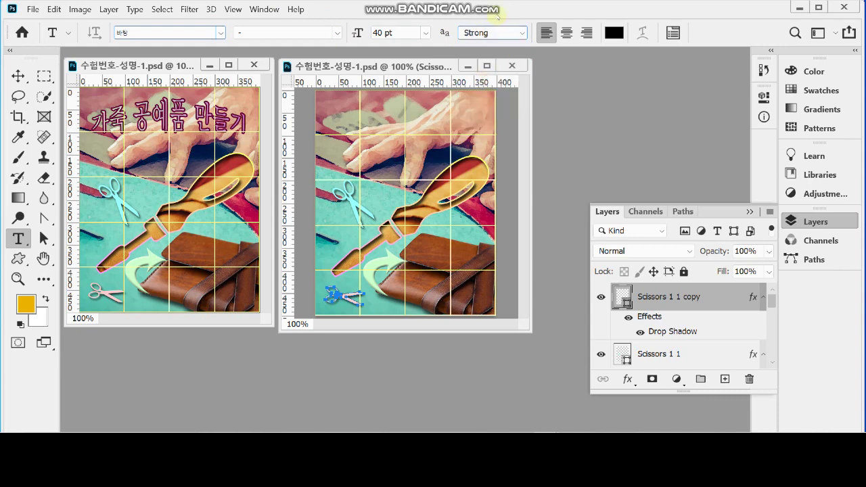
left_click(340, 127)
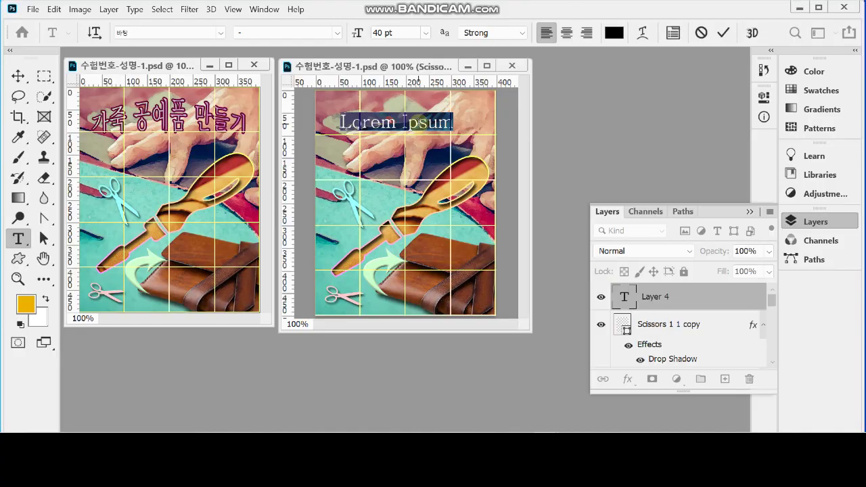
type("가죽 공예품 만들기")
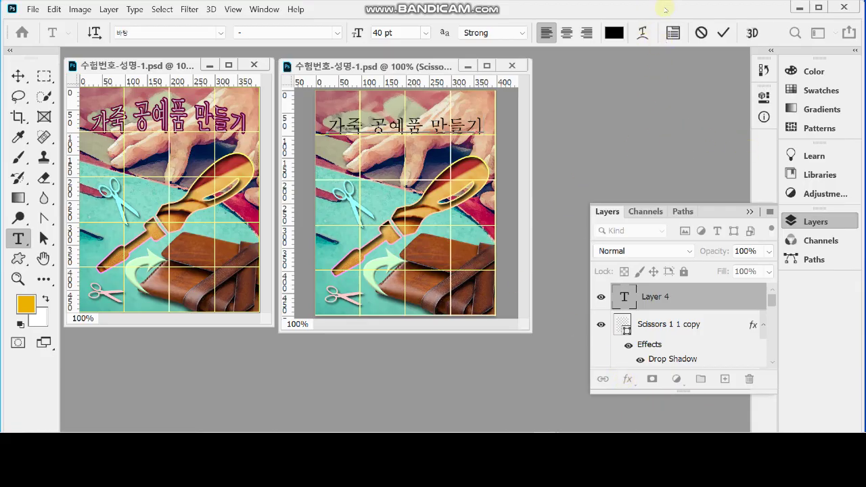
Step: Warp the title text with the Arc Upper style, horizontal orientation and a bend of +30%
left_click(643, 33)
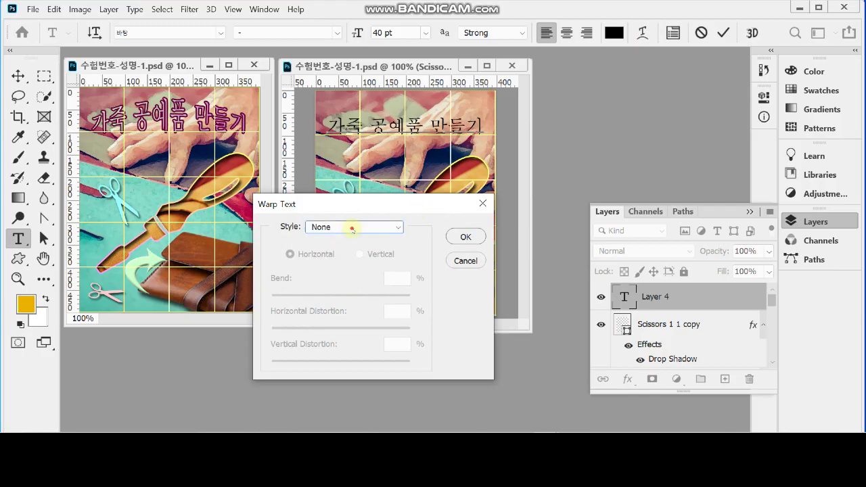
left_click(352, 229)
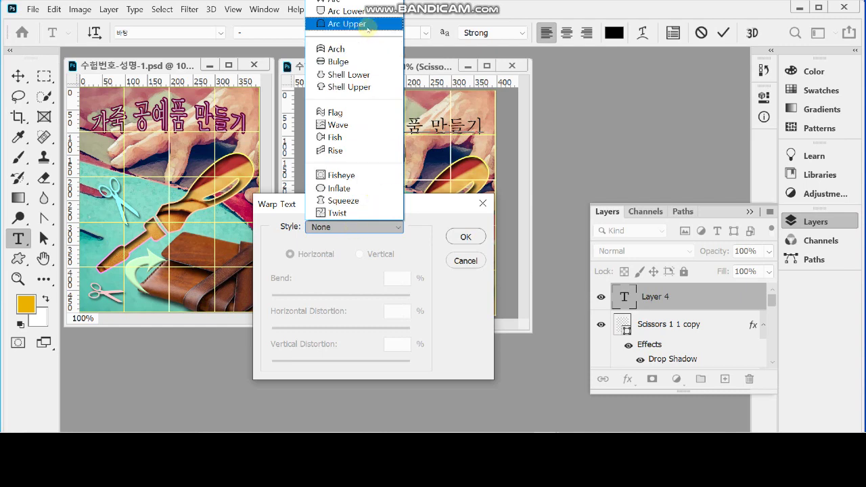
left_click(369, 25)
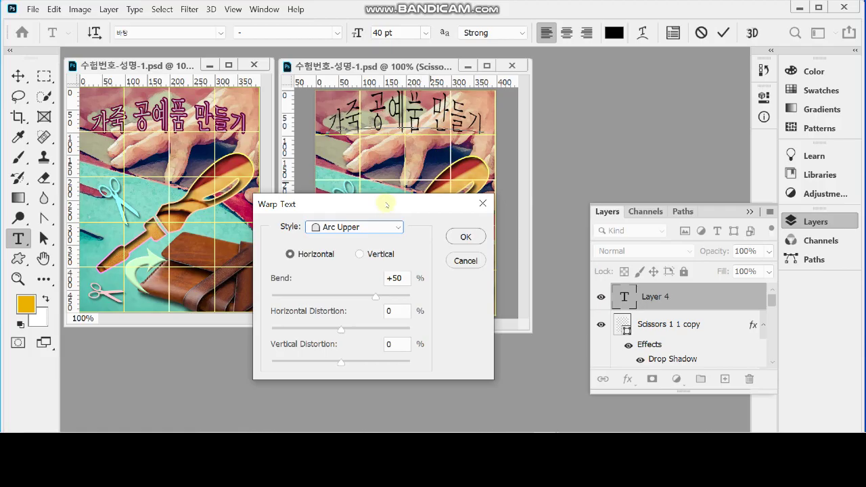
left_click_drag(381, 204, 388, 210)
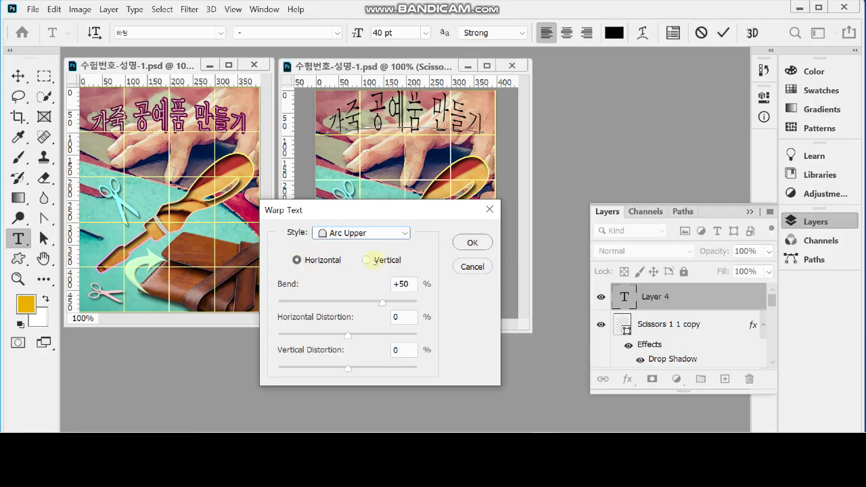
left_click(369, 261)
left_click(298, 260)
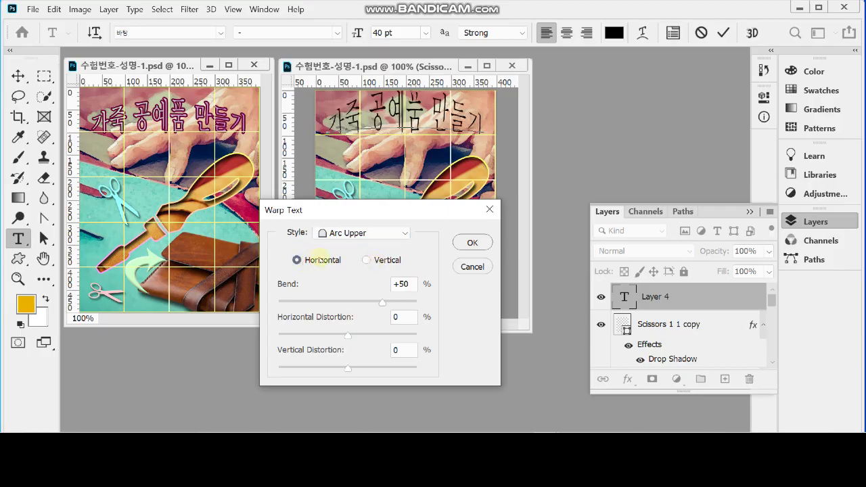
left_click_drag(415, 286, 368, 287)
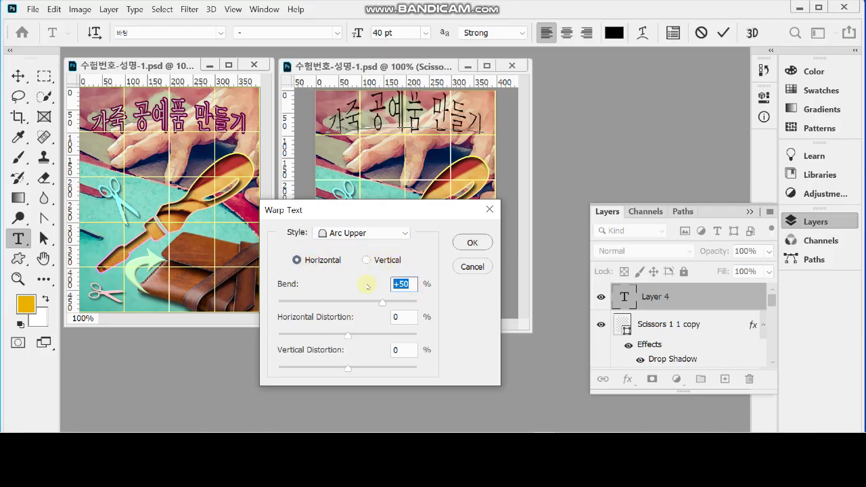
type("30")
key("Tab")
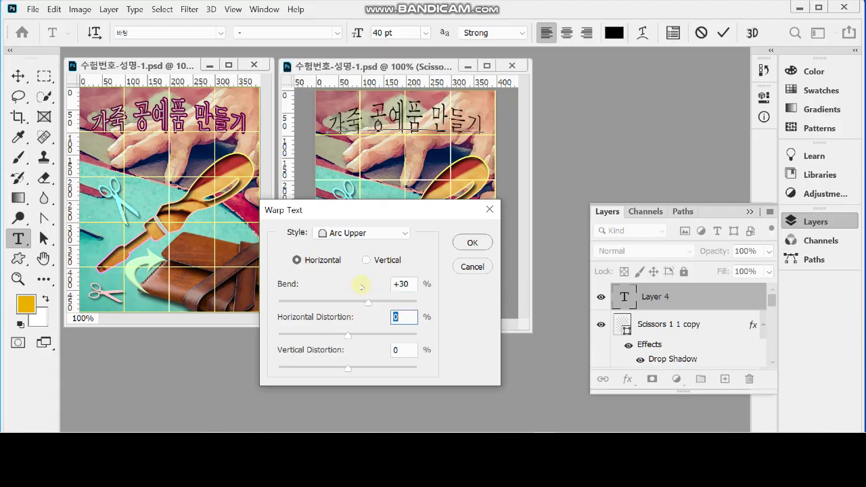
left_click(473, 242)
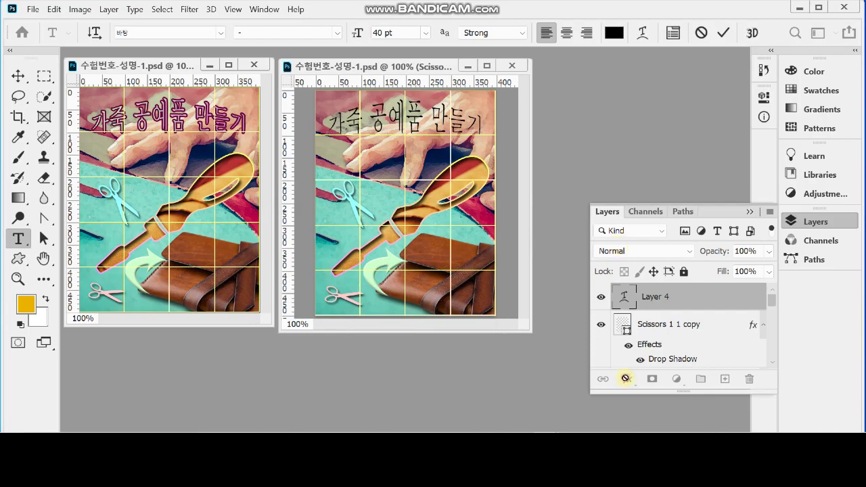
Step: Commit the title text and give its layer a 3 px outside Stroke with a solid fill of #603
left_click(625, 381)
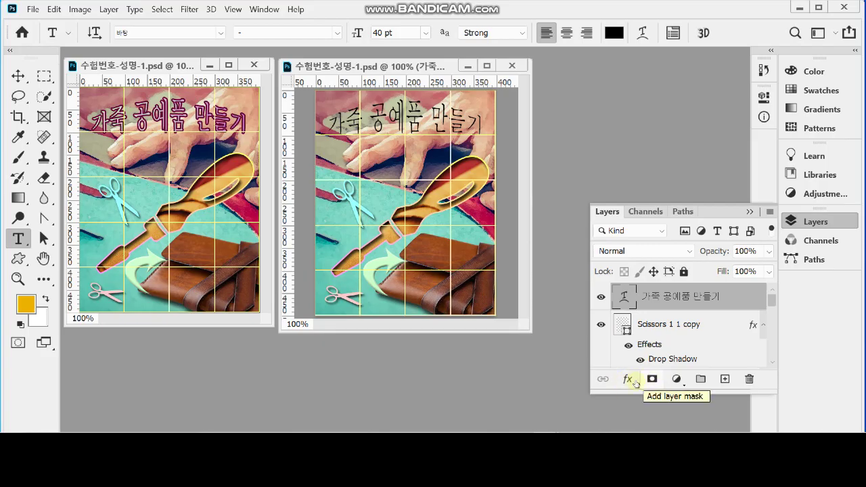
left_click(625, 381)
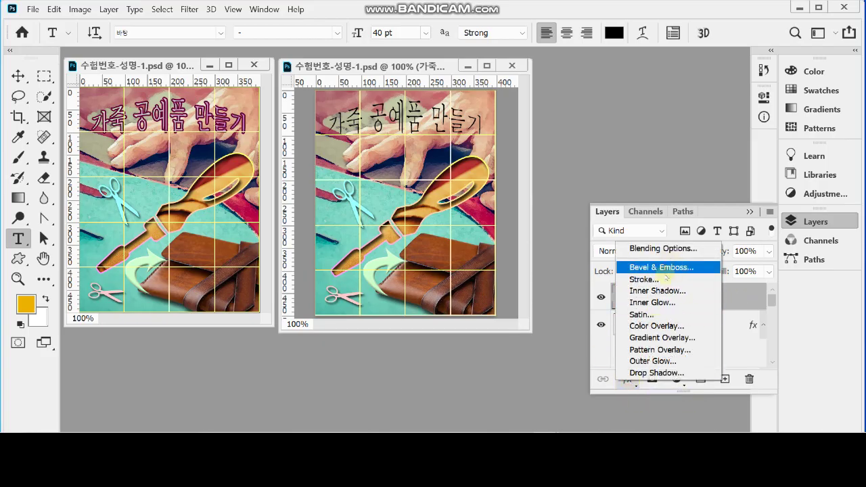
left_click(665, 280)
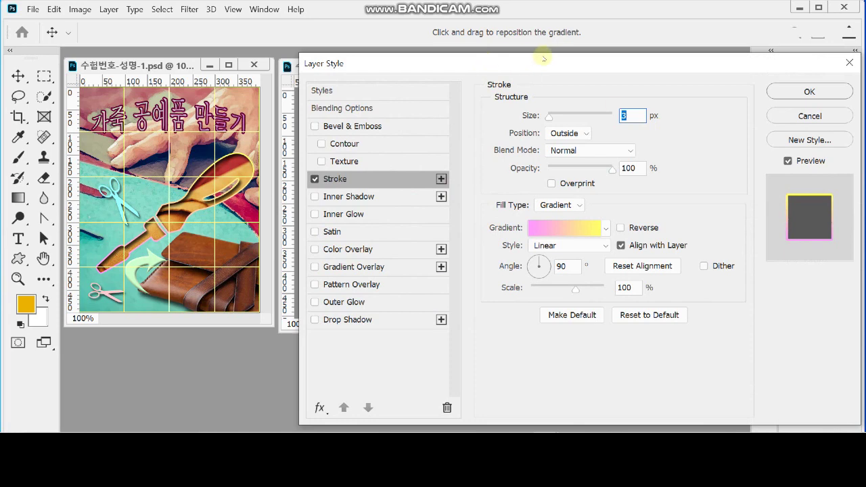
left_click_drag(543, 58, 612, 84)
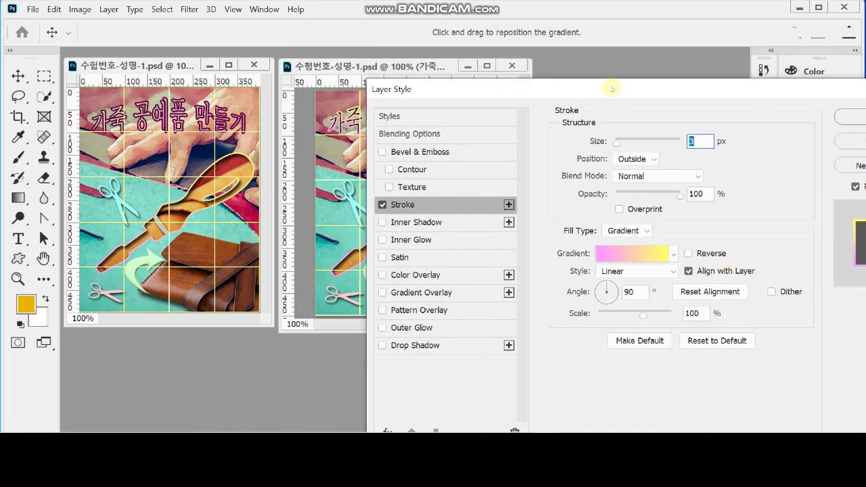
left_click(637, 232)
left_click(623, 242)
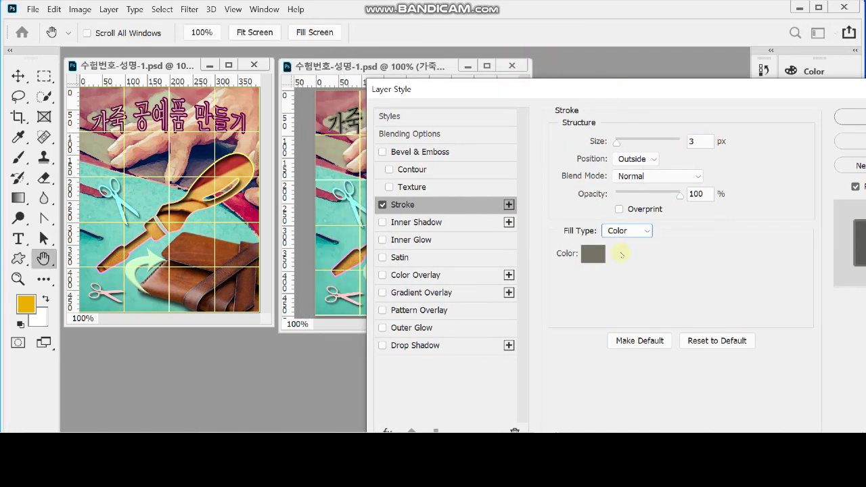
left_click(593, 252)
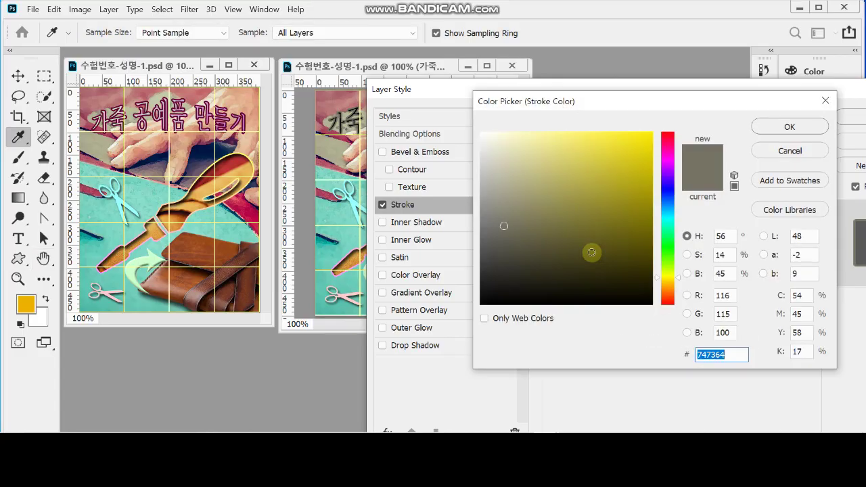
type("6")
key("BackSpace")
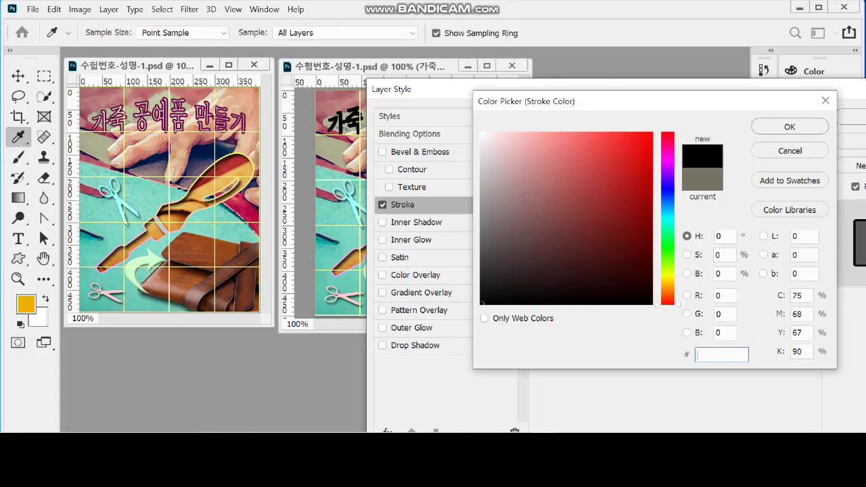
type("600033")
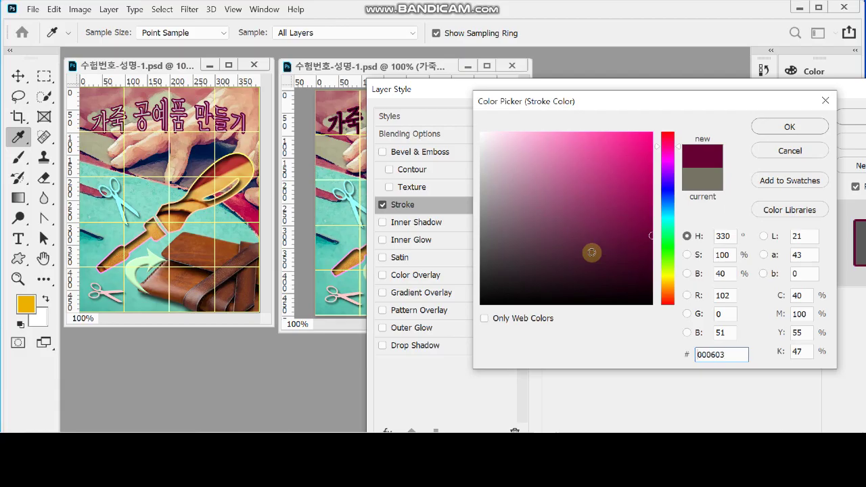
key("Return")
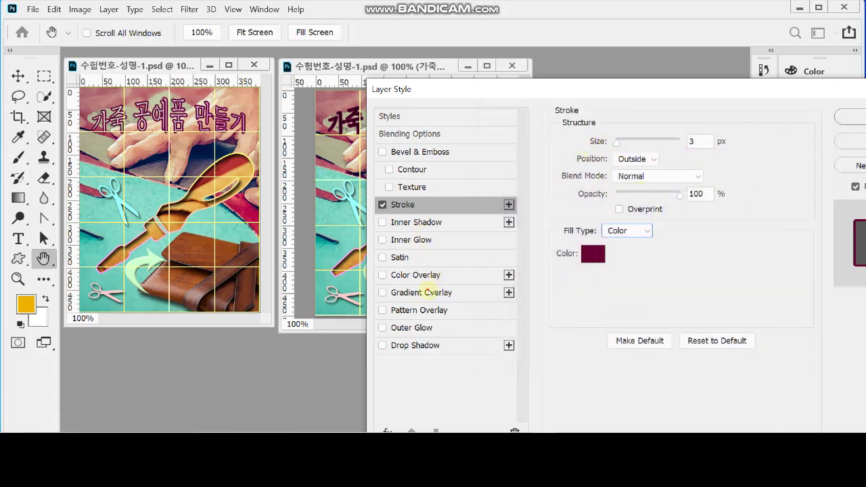
Step: Enable a Gradient Overlay on the title and remove the middle cyan stop from its gradient
left_click(422, 292)
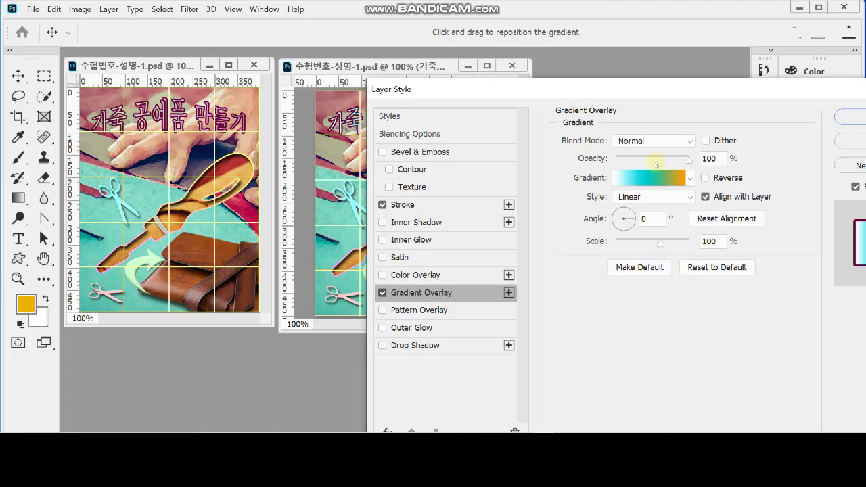
left_click(649, 178)
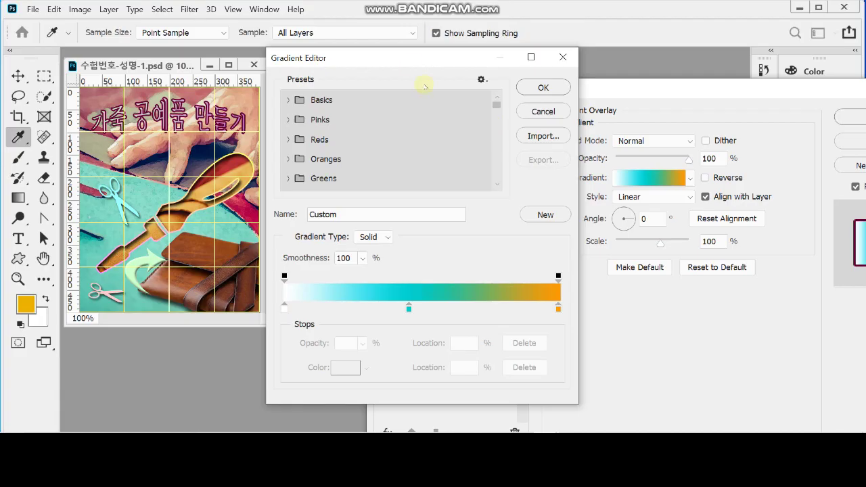
left_click_drag(392, 60, 430, 64)
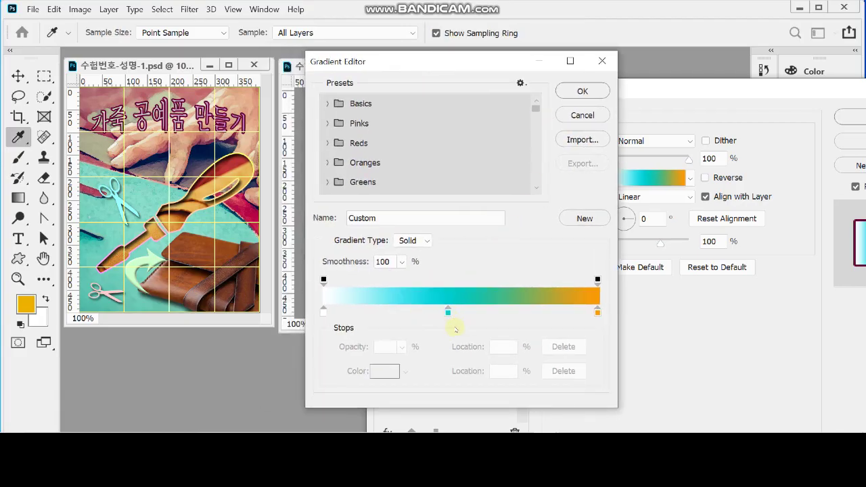
left_click_drag(448, 312, 450, 341)
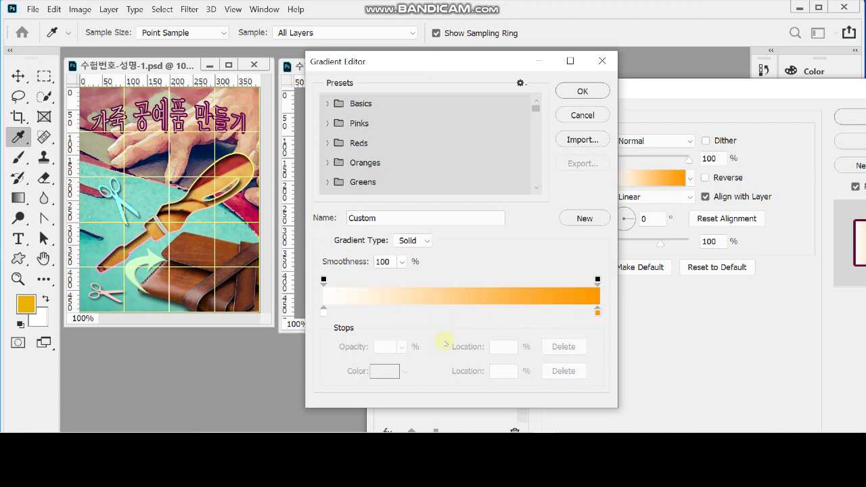
Step: Set the colour of the gradient's start stop to #cfc
left_click(324, 313)
double_click(323, 313)
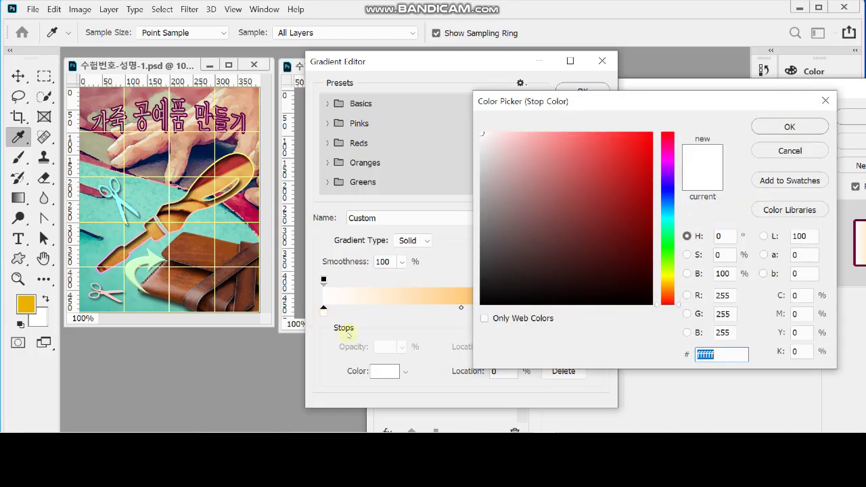
type("ccffcc")
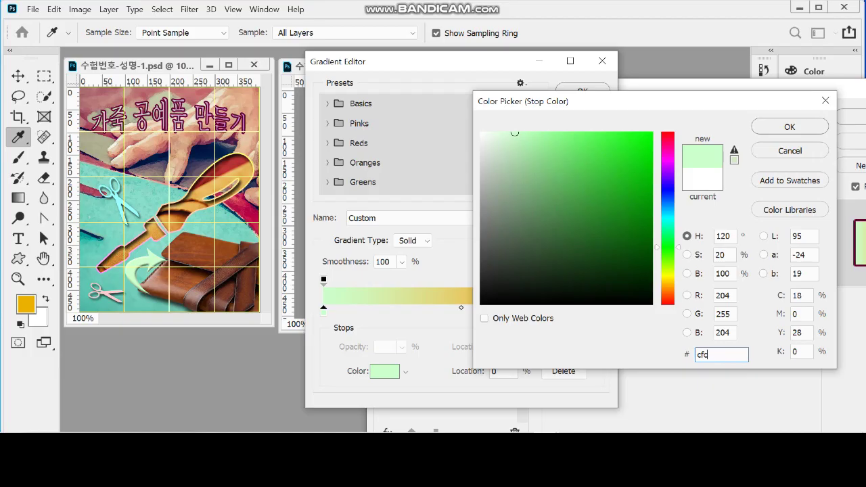
key("Return")
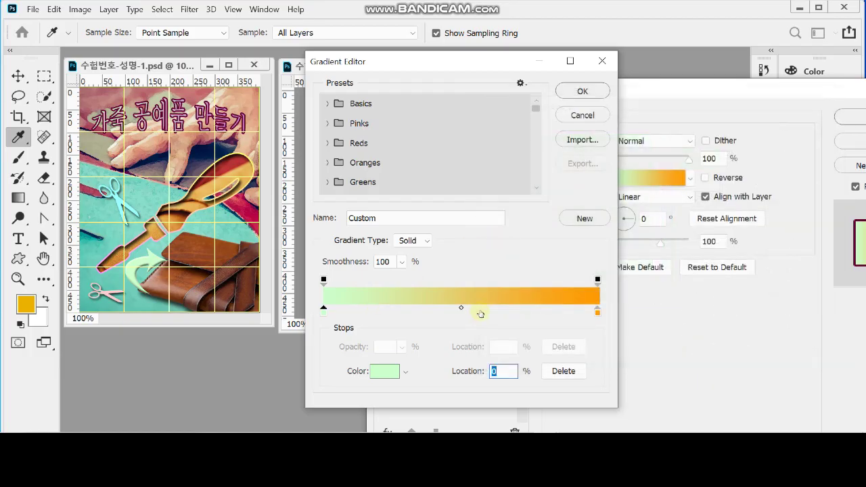
Step: Set the gradient's end stop colour to #c6c and apply the gradient and layer style to the title
double_click(598, 312)
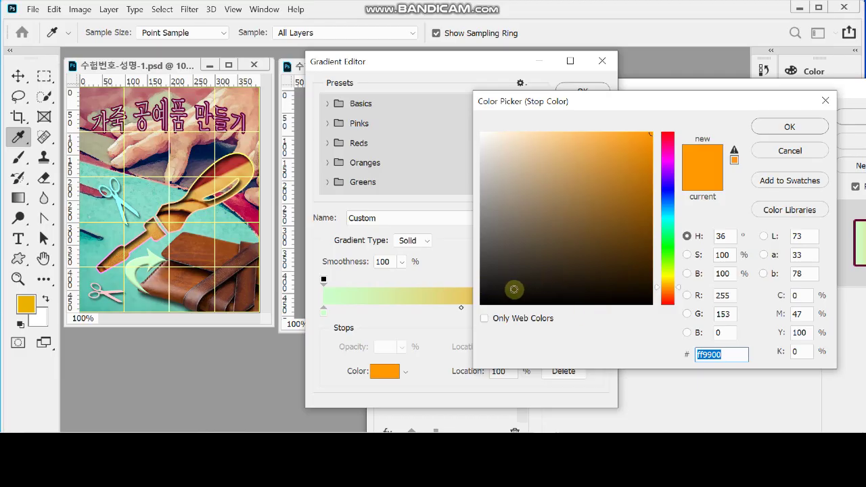
type("c6c")
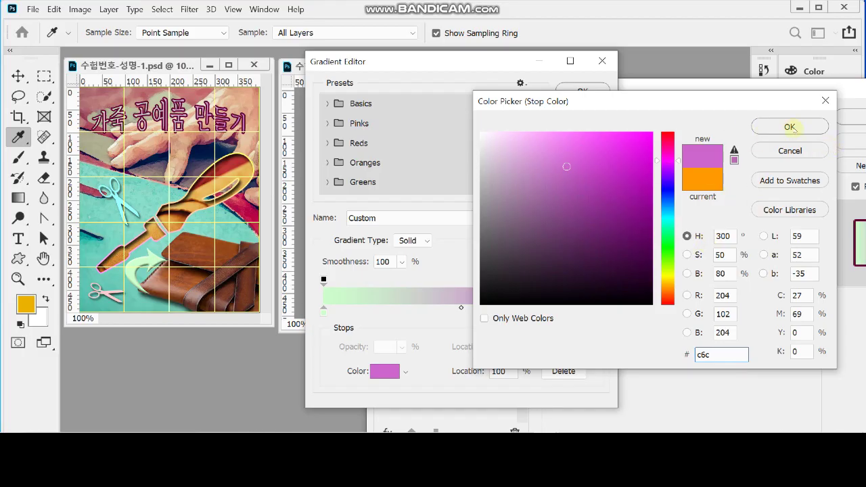
left_click(788, 128)
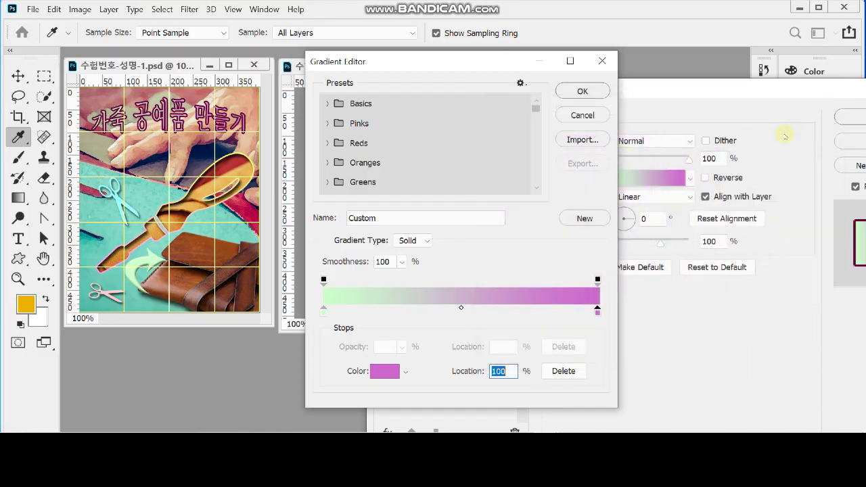
left_click(582, 90)
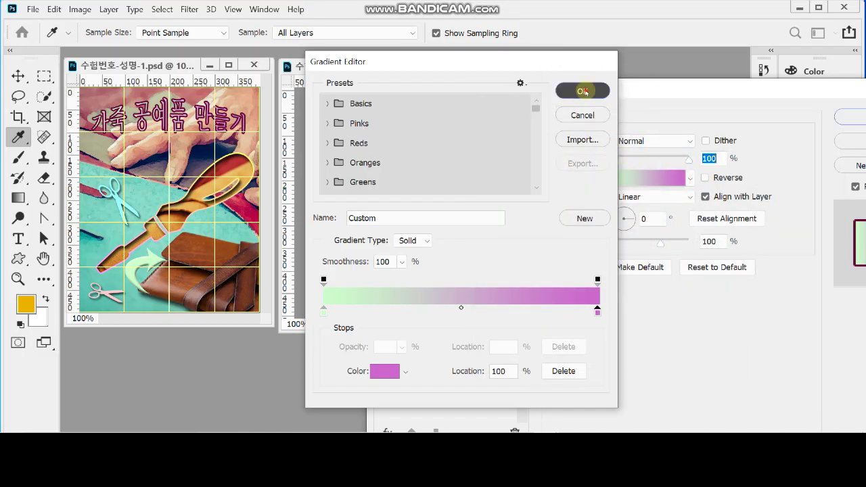
left_click_drag(469, 90, 451, 159)
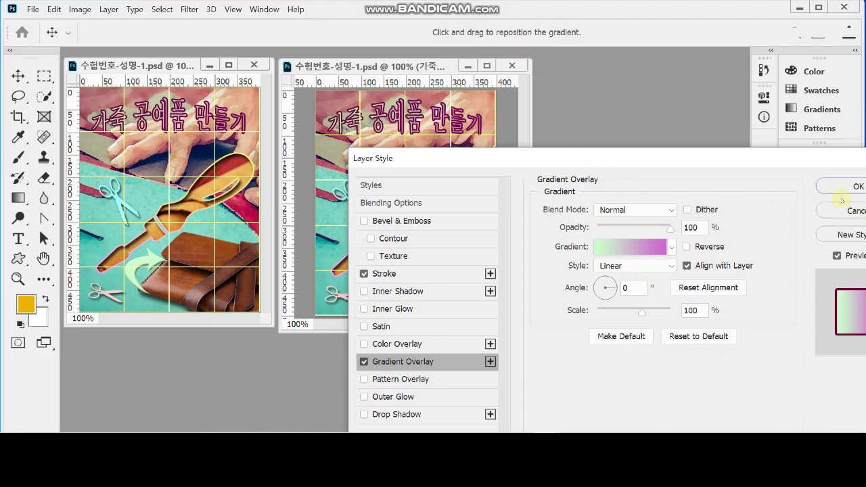
left_click(852, 187)
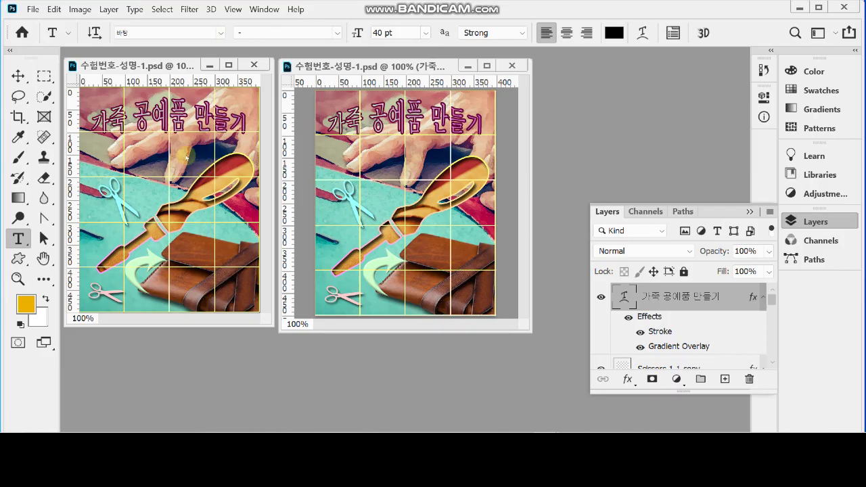
Step: Start saving the poster under a new location and choose the GTQ folder in Documents (문서)
left_click(32, 9)
left_click(113, 168)
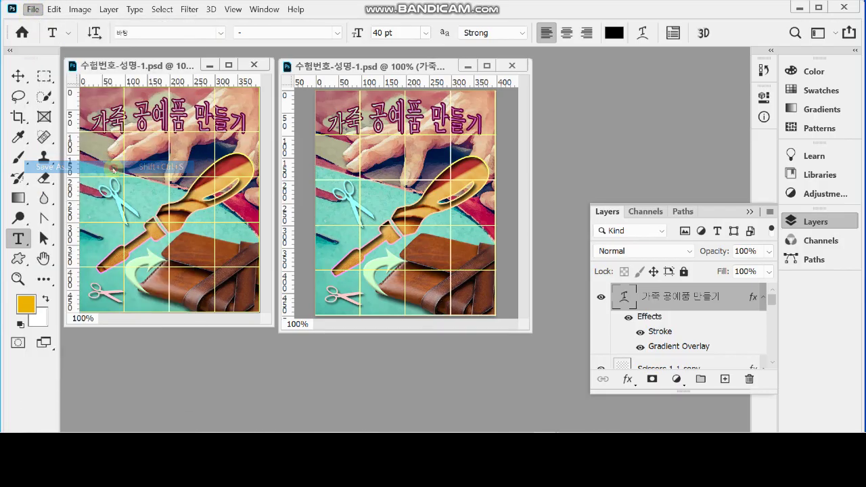
left_click(253, 164)
left_click(150, 178)
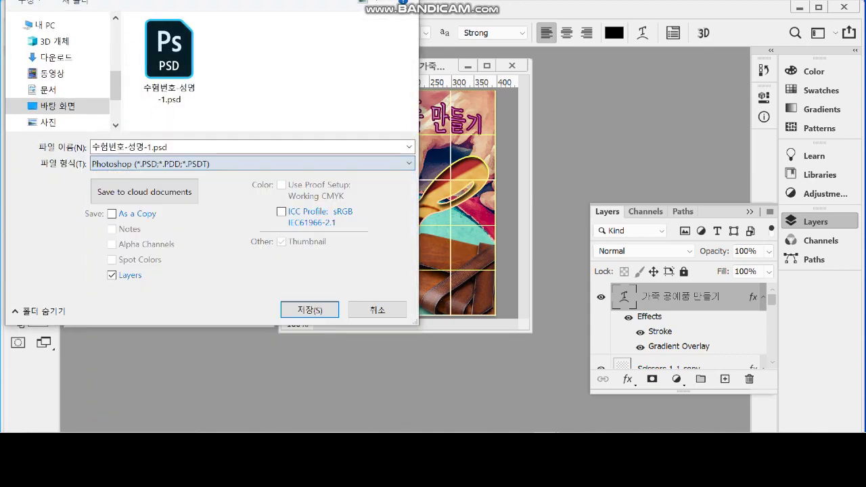
left_click_drag(85, 0, 247, 37)
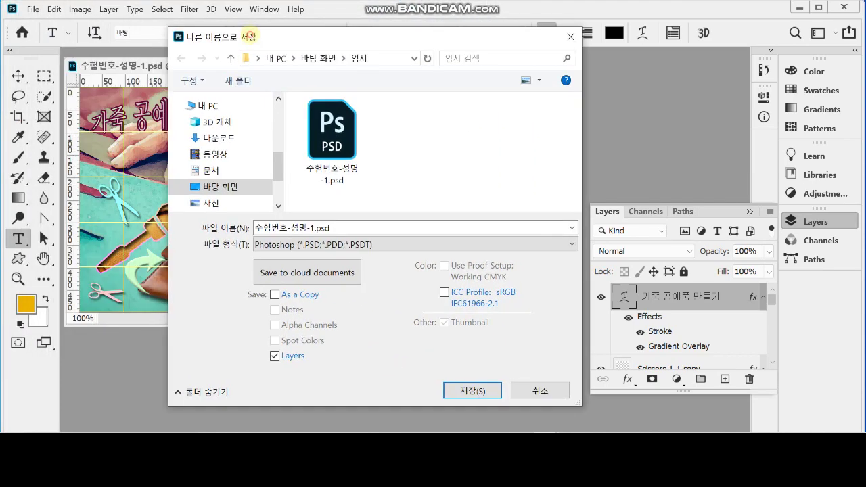
left_click(209, 171)
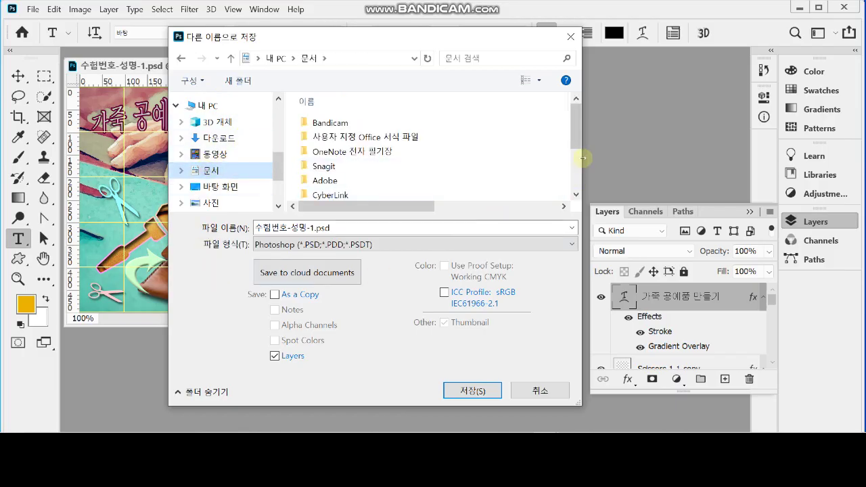
left_click_drag(576, 132, 584, 170)
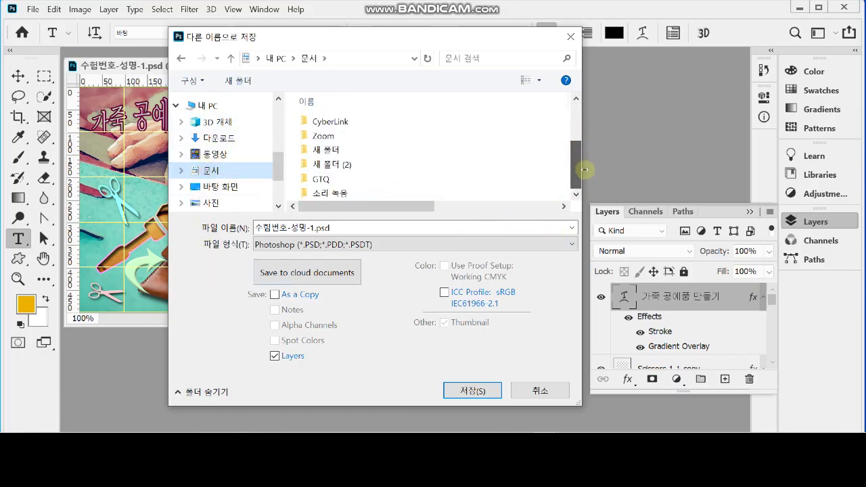
double_click(306, 179)
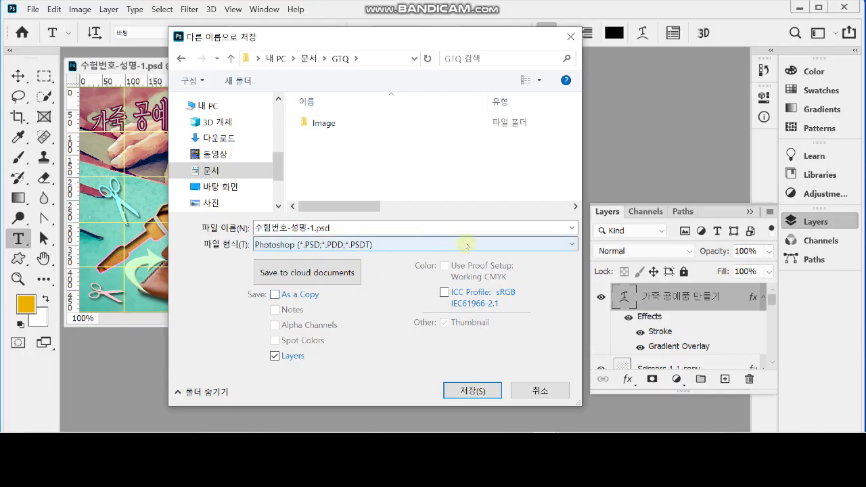
Step: Save the poster in JPEG format as 수험번호-성명-1.jpg with High quality (8) and Baseline ("Standard") format
left_click(467, 245)
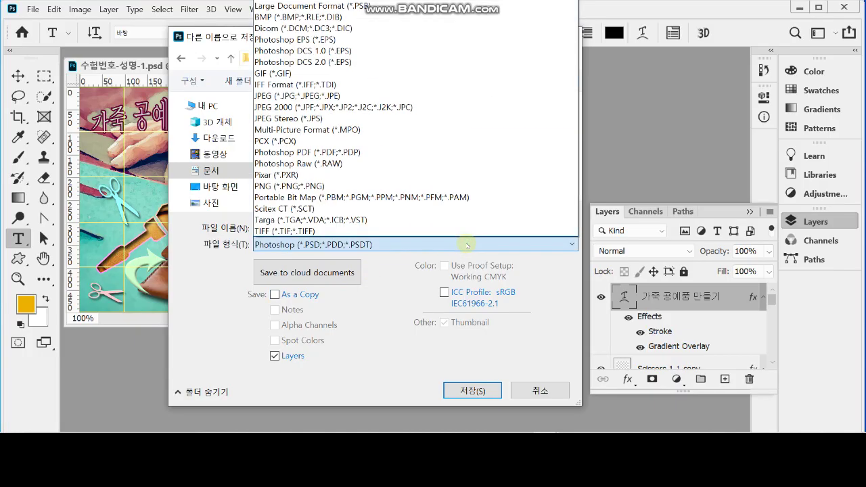
left_click(447, 97)
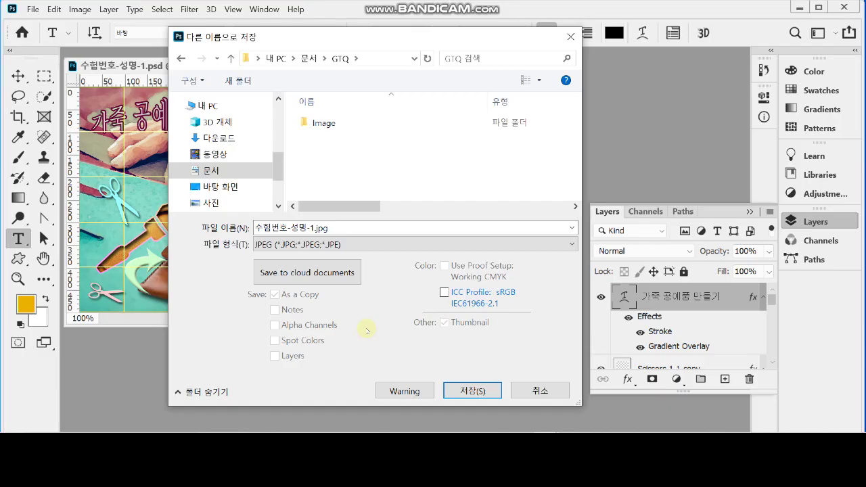
left_click(472, 391)
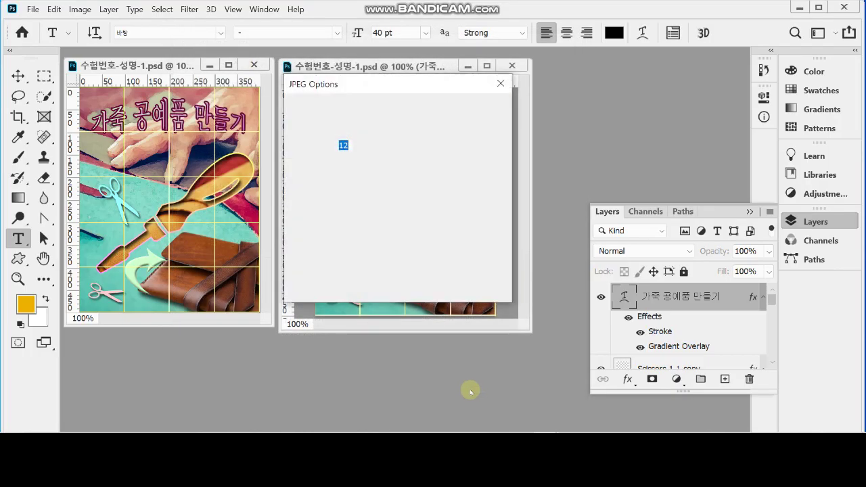
left_click(410, 145)
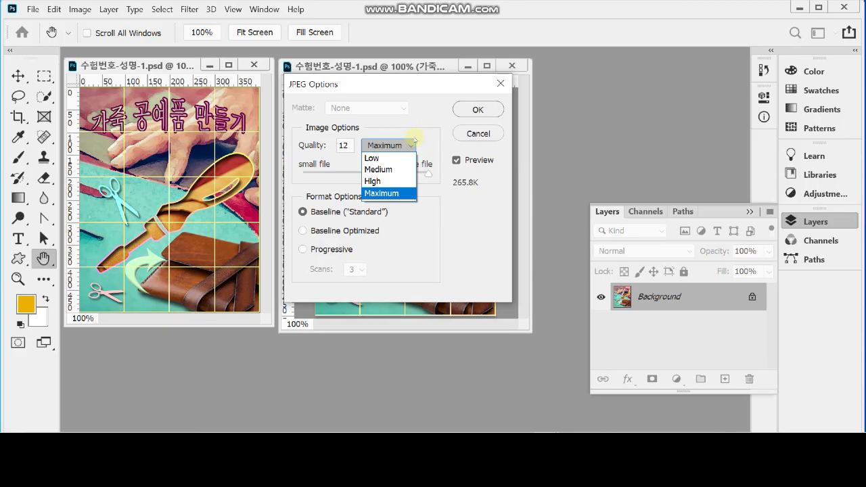
left_click(398, 183)
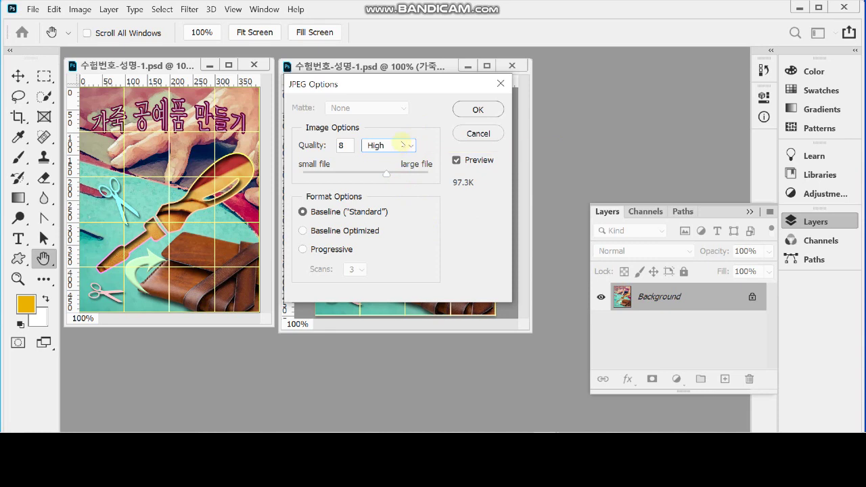
left_click(484, 109)
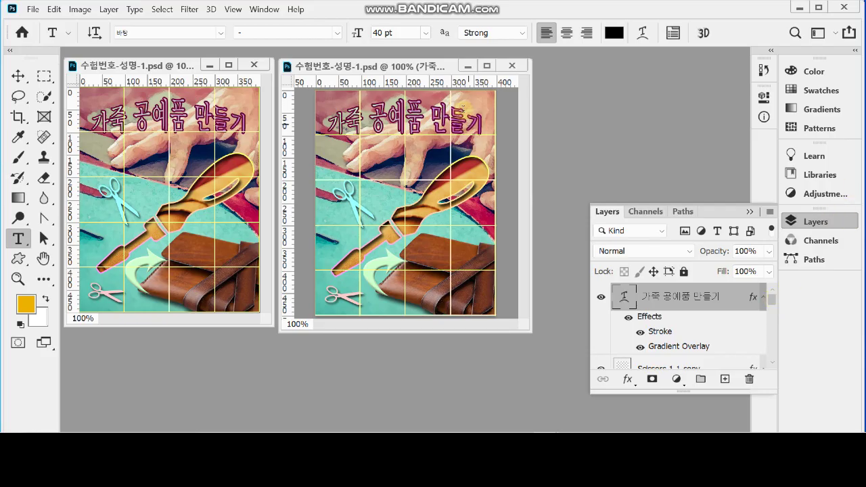
left_click(32, 9)
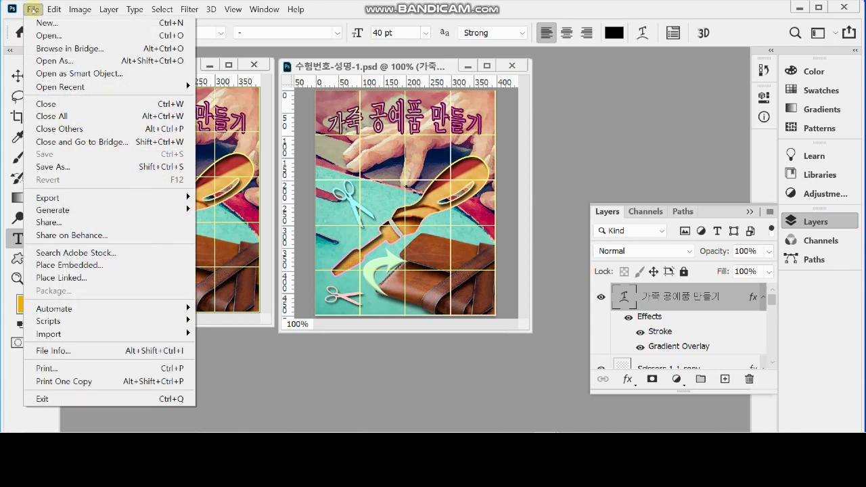
left_click(108, 166)
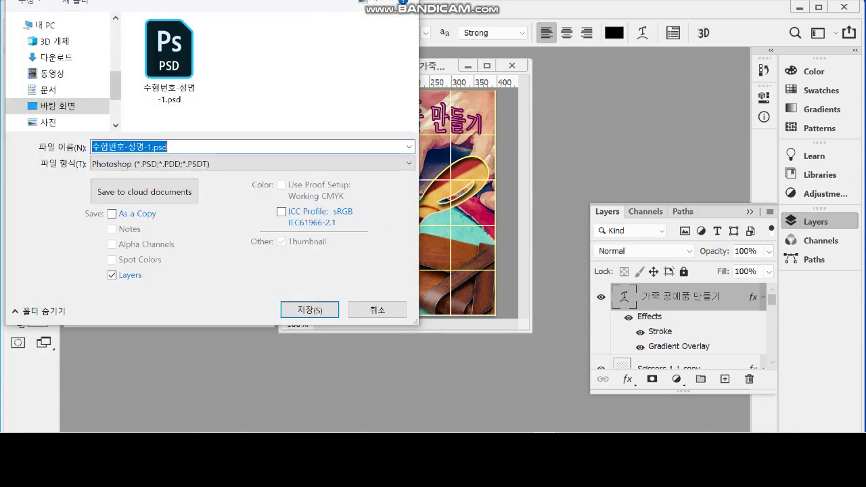
left_click(377, 310)
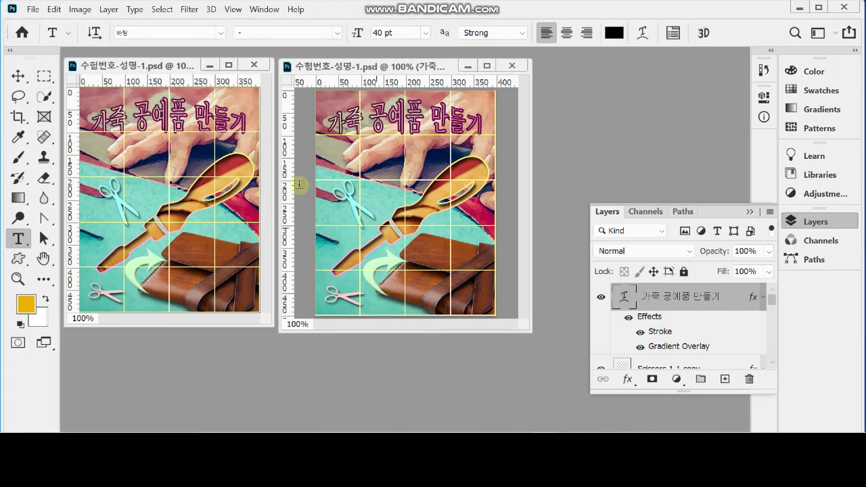
Step: Resize the poster image to 40 × 50 pixels with the proportions linked
left_click(79, 9)
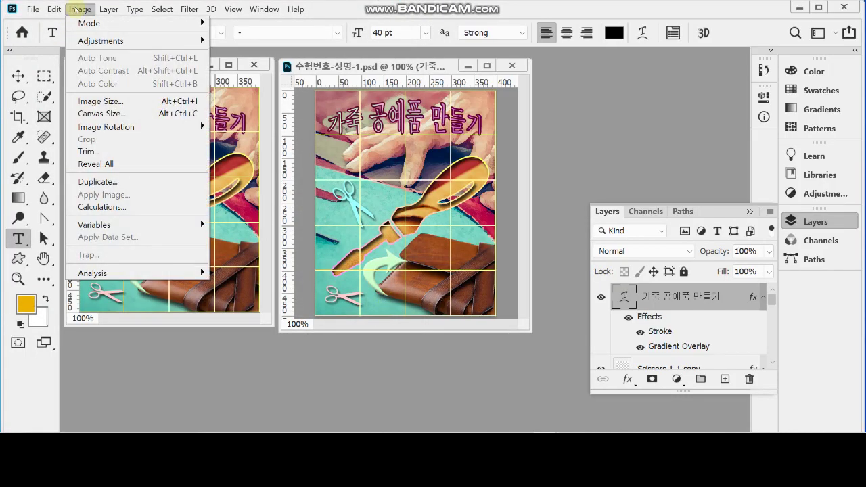
left_click(107, 102)
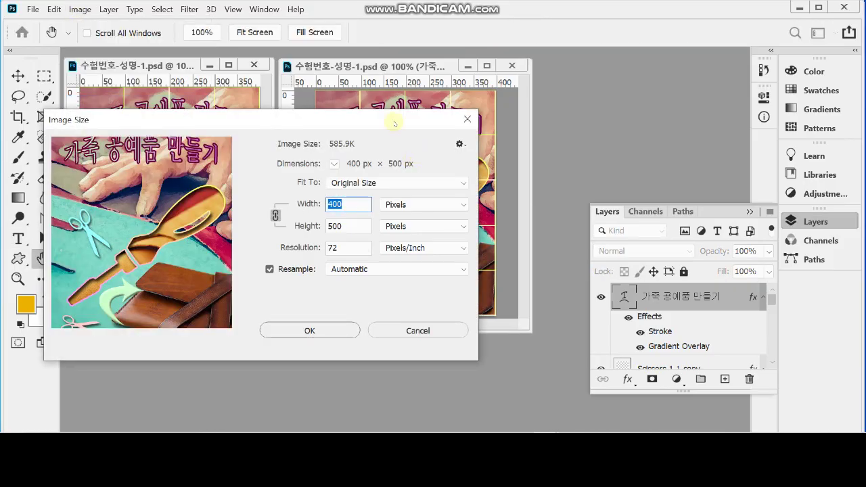
type("40")
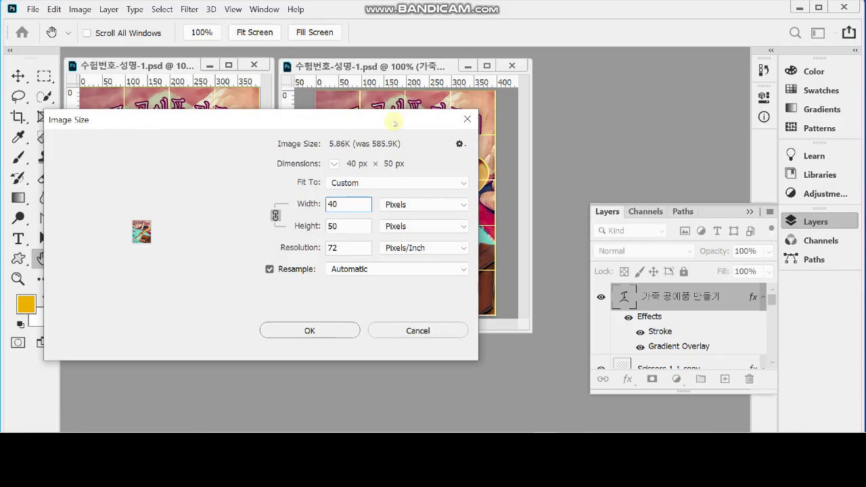
left_click_drag(342, 118, 363, 121)
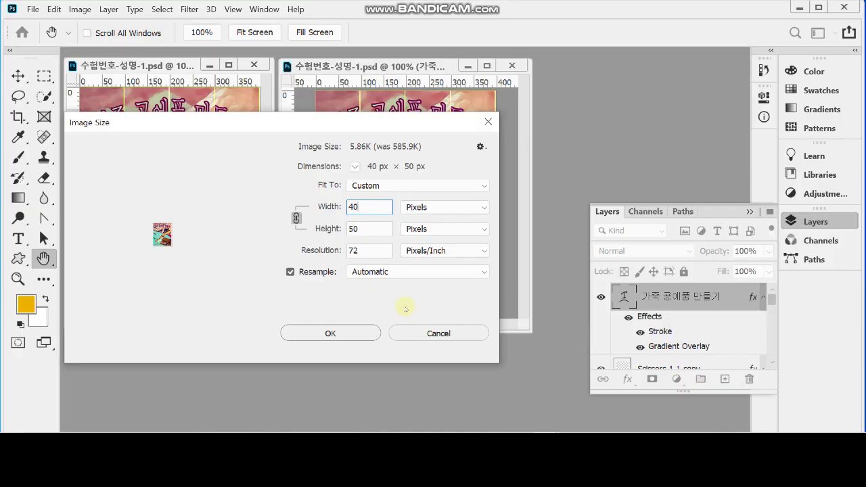
left_click(352, 336)
key("t")
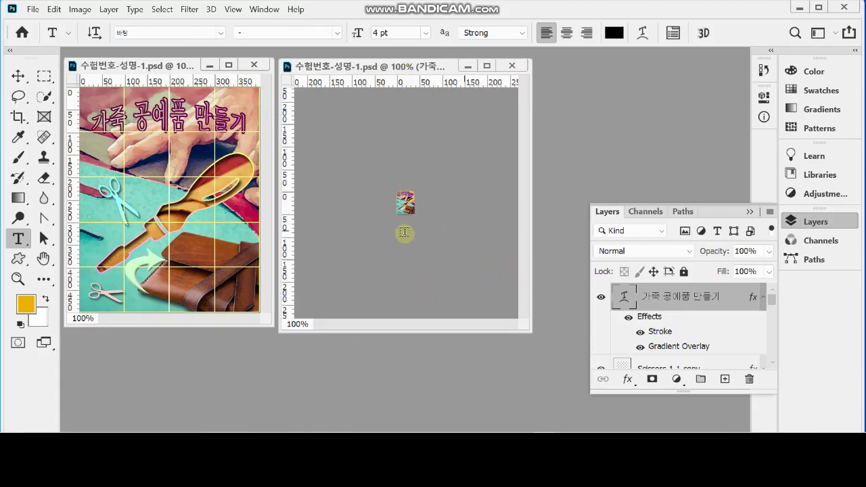
Step: Save the reduced image as 수험번호-성명-1.psd with its layers in the GTQ folder in Documents (문서)
scroll(738, 333, "down", 8)
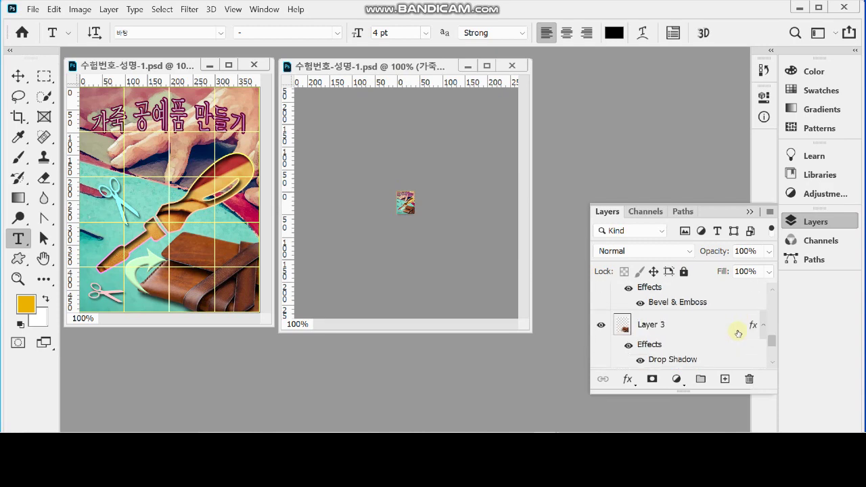
scroll(737, 333, "up", 10)
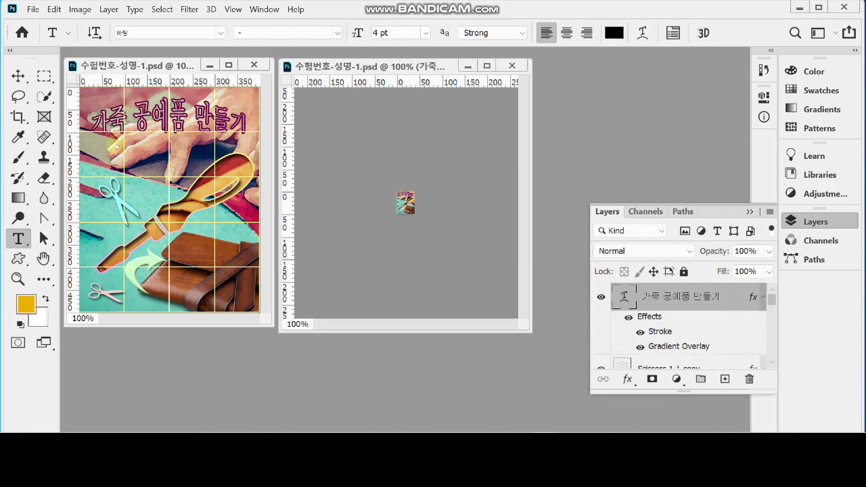
left_click(33, 9)
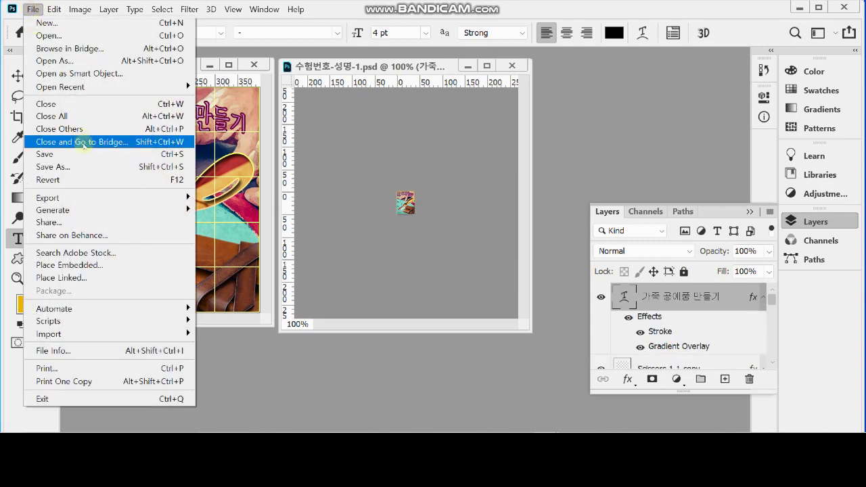
left_click(55, 167)
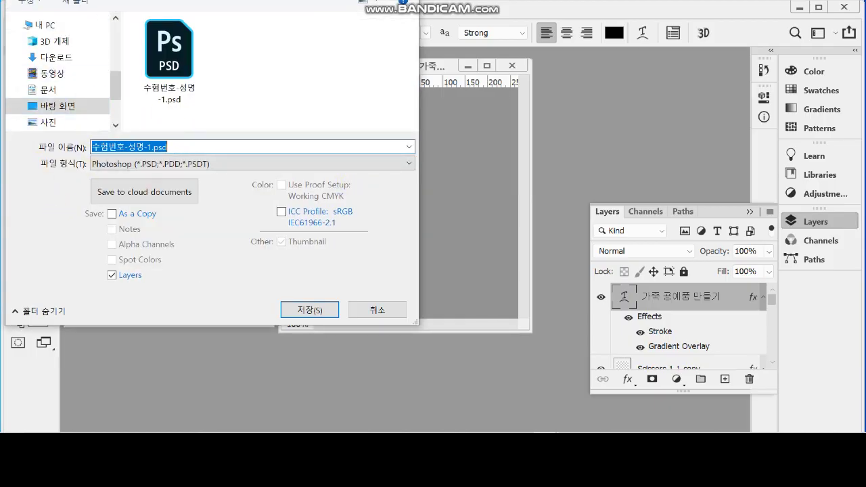
left_click_drag(210, 0, 214, 14)
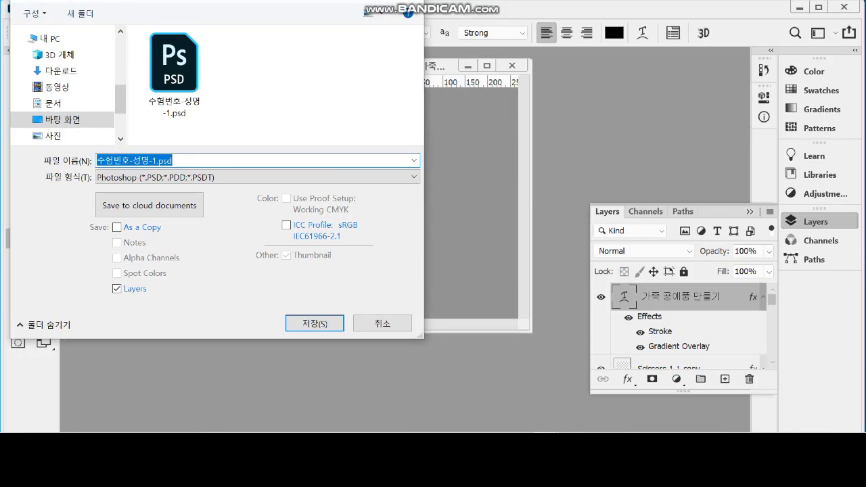
left_click_drag(57, 0, 133, 19)
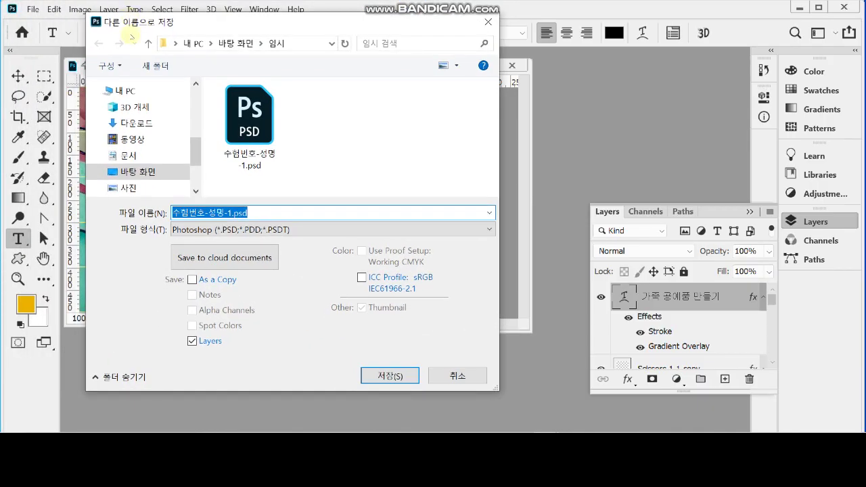
left_click(136, 156)
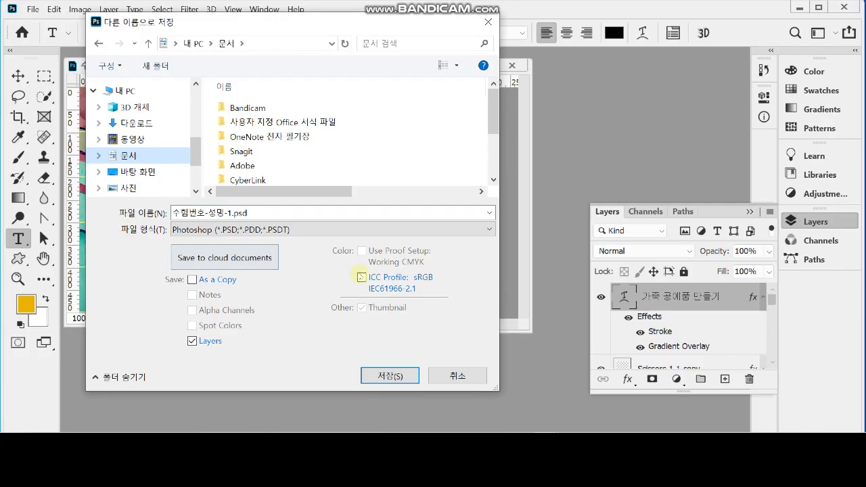
left_click_drag(494, 127, 497, 169)
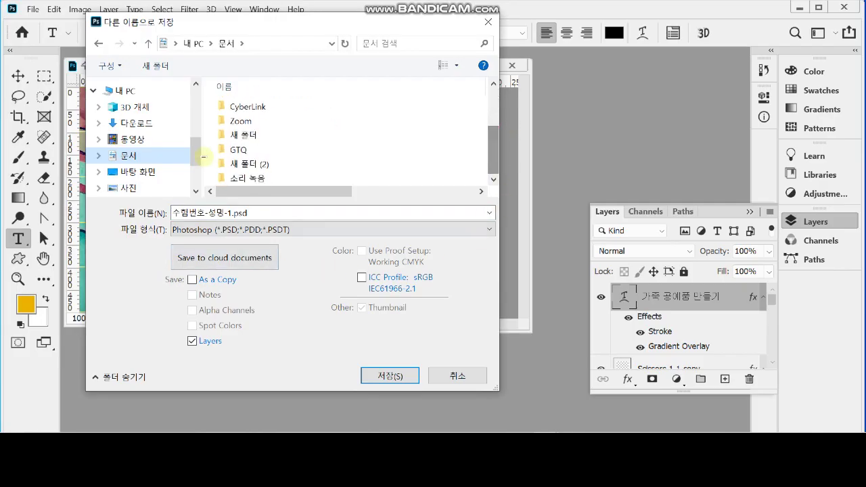
double_click(224, 151)
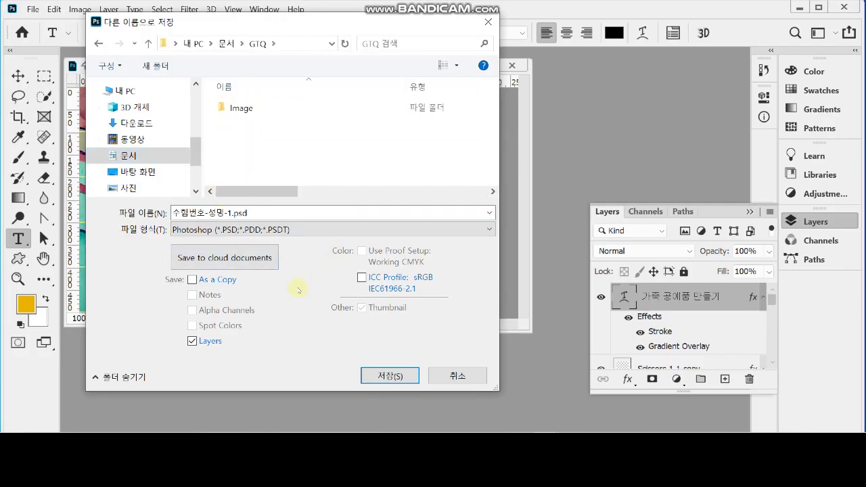
left_click(388, 377)
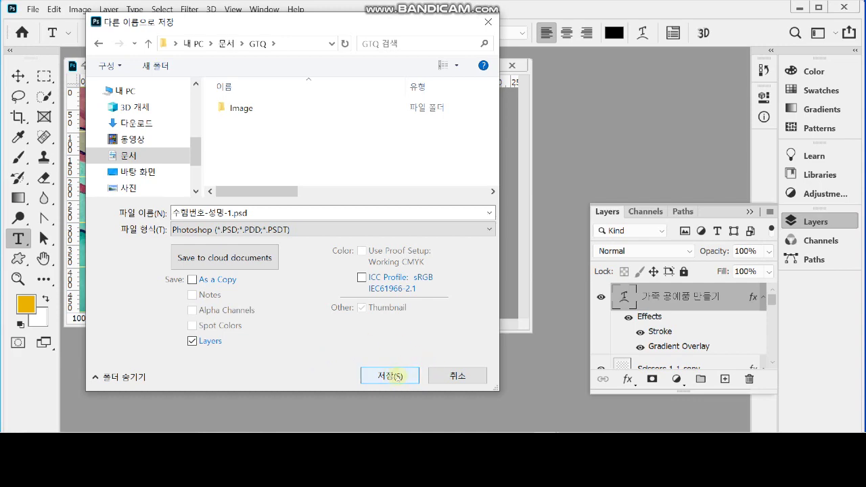
left_click(398, 377)
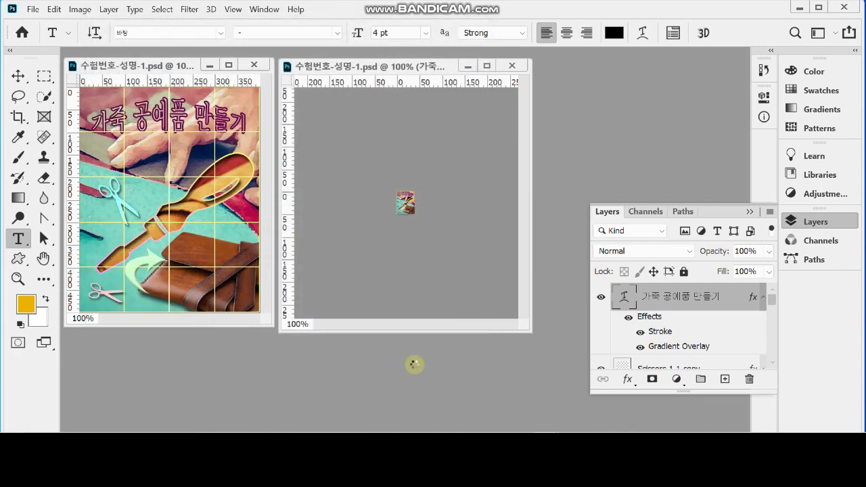